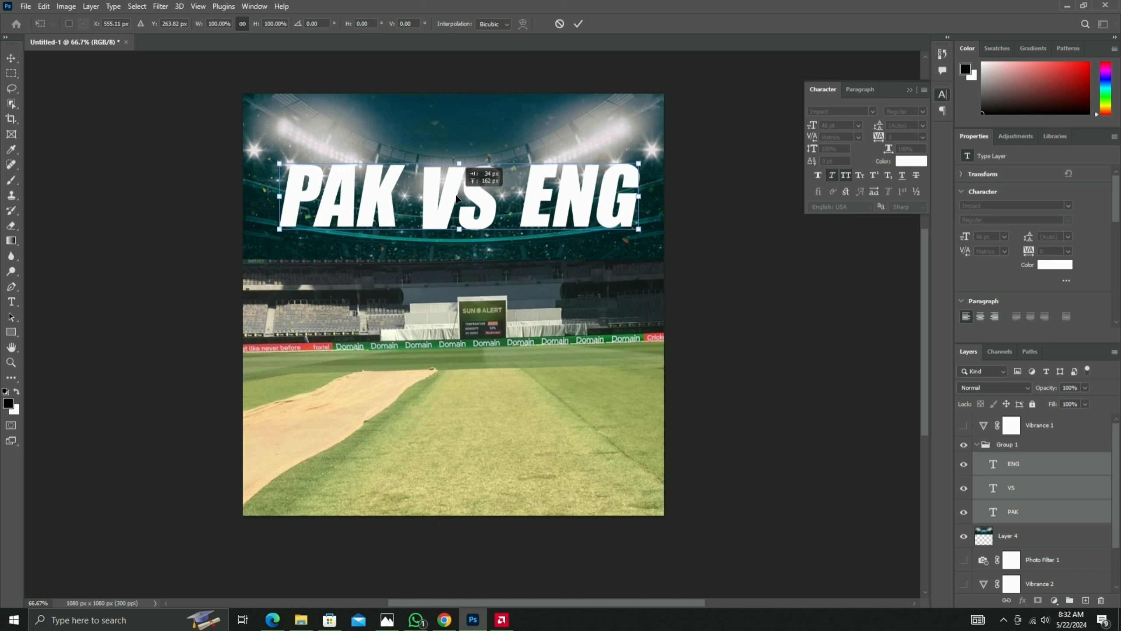
Scale down the PAK VS ENG title and place it near the left edge of the stadium image's lower border.
drag(638, 228, 397, 184)
drag(351, 177, 347, 258)
key(Return)
Shift the cricket pitch photo left until the Sun Alert scoreboard sits under the title.
click(472, 315)
drag(472, 315, 311, 315)
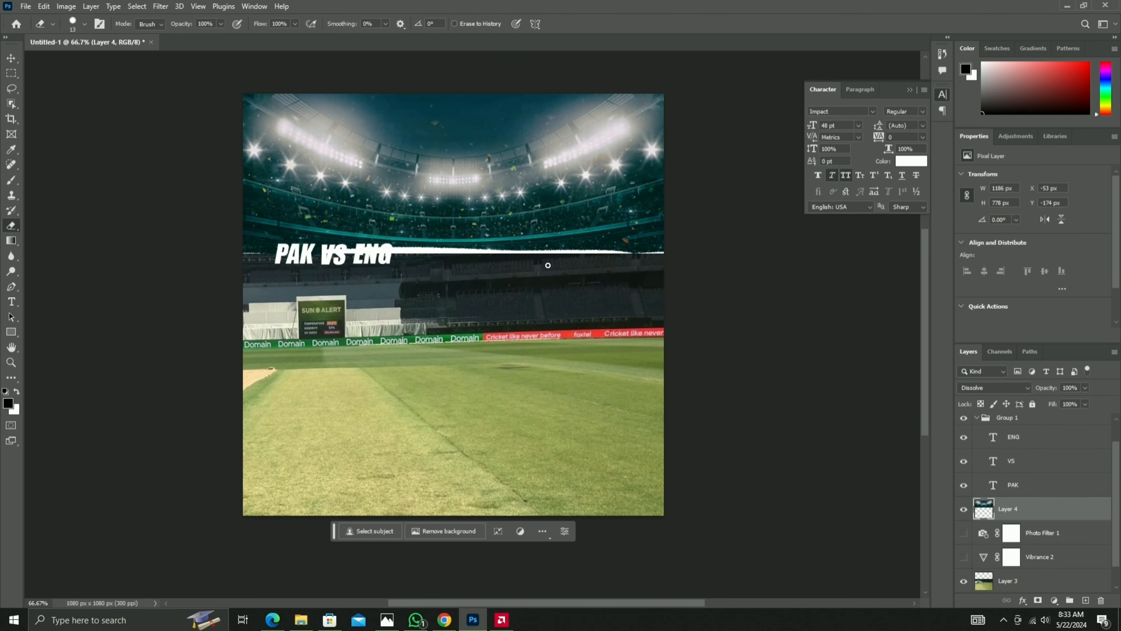
click(11, 59)
click(454, 546)
Add a Solid Color fill layer above Layer 3, using dark teal 041d1b sampled from the stadium crowd.
click(995, 578)
click(1054, 599)
click(1076, 351)
click(268, 247)
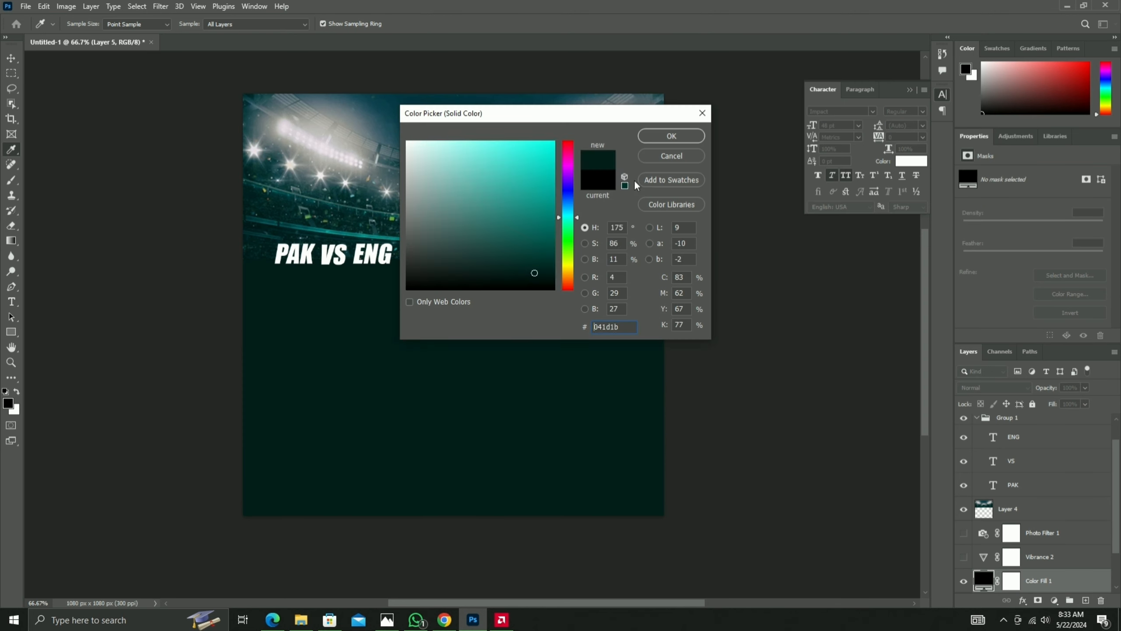
click(670, 135)
Lower the Color Fill 1 layer's opacity so the pitch shows through, and select Layer 4.
scroll(1056, 570, down, 3)
drag(1050, 401, 1046, 401)
click(1007, 460)
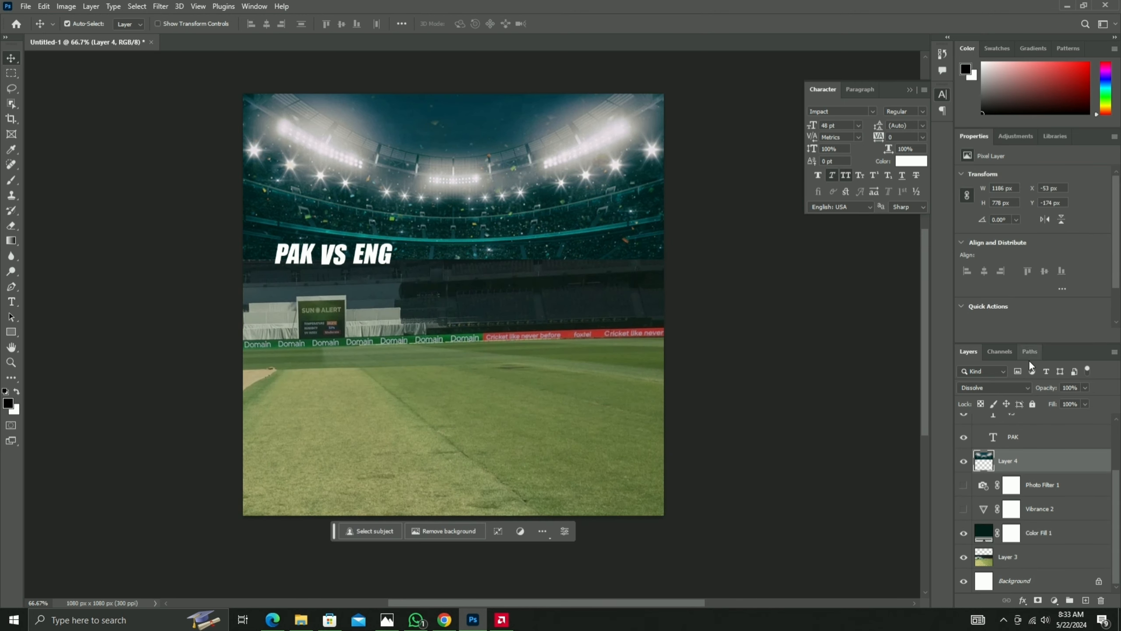
Try adding a Selective Color adjustment layer above the Layer 4 stadium image.
click(984, 399)
click(982, 371)
click(982, 381)
right_click(1016, 535)
click(1054, 600)
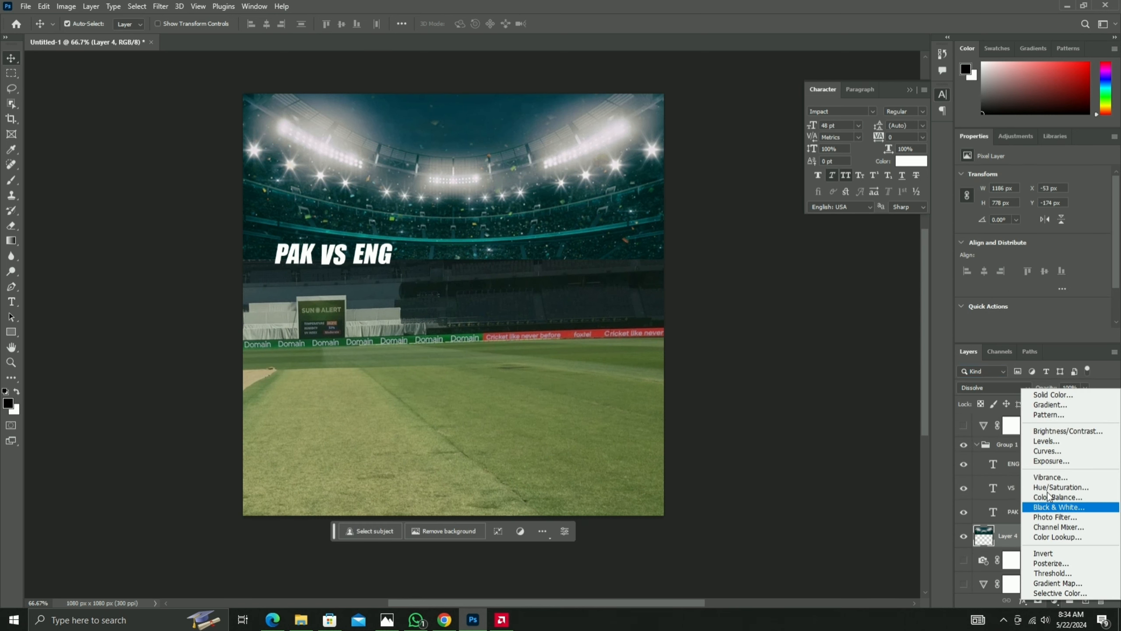
click(1069, 594)
key(ctrl+z)
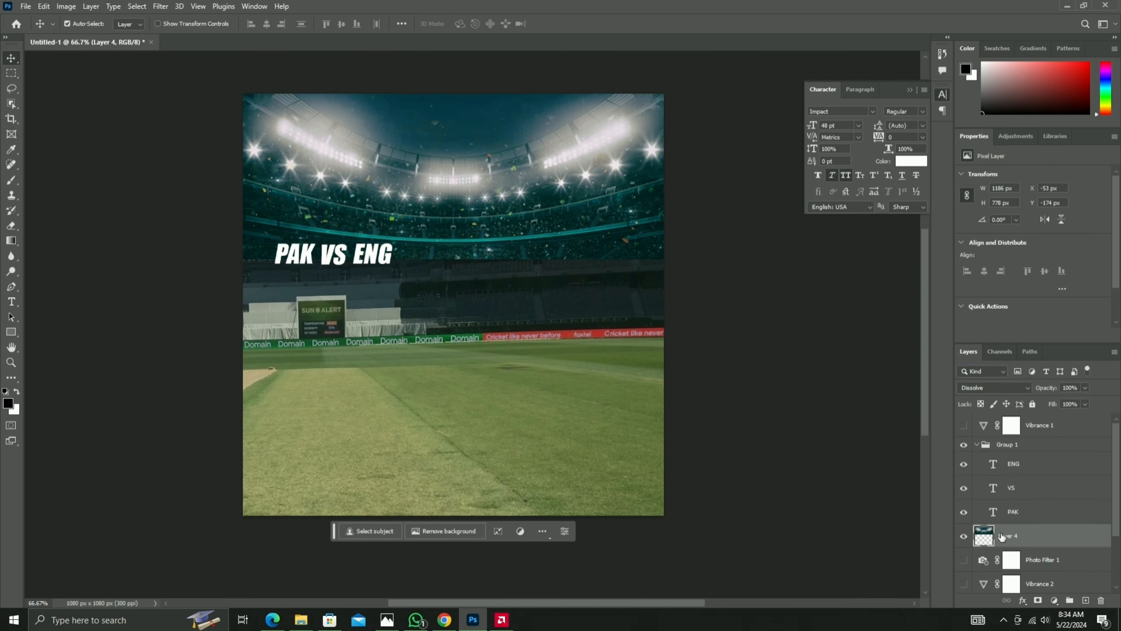
click(1054, 136)
click(986, 138)
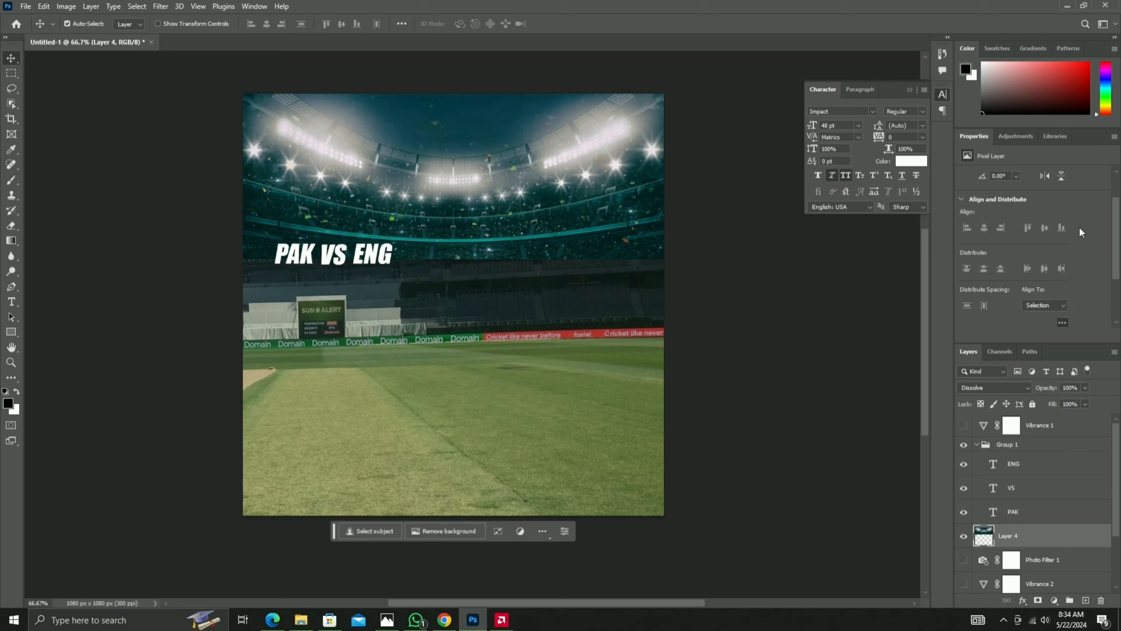
scroll(1079, 228, down, 3)
click(1013, 313)
click(661, 105)
scroll(1079, 264, up, 3)
click(1068, 49)
click(996, 49)
click(967, 48)
Raise the opacity of Color Fill 1 slightly to darken the pitch, and select Layer 3.
right_click(445, 139)
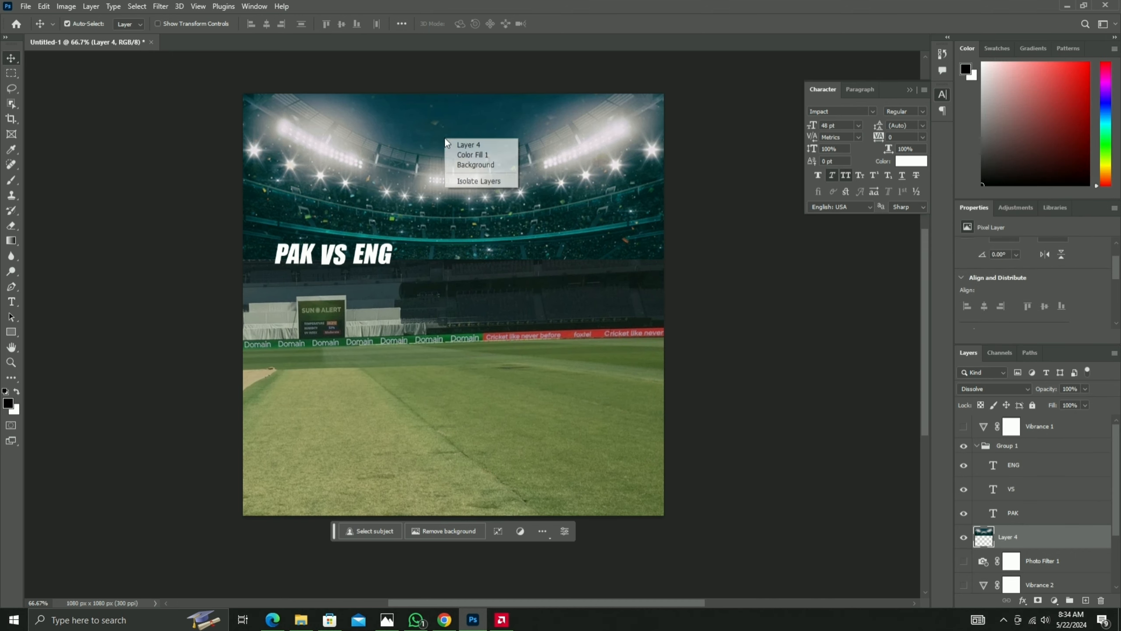
click(472, 155)
click(1085, 389)
drag(1079, 403, 1087, 403)
scroll(1034, 559, down, 2)
click(1033, 558)
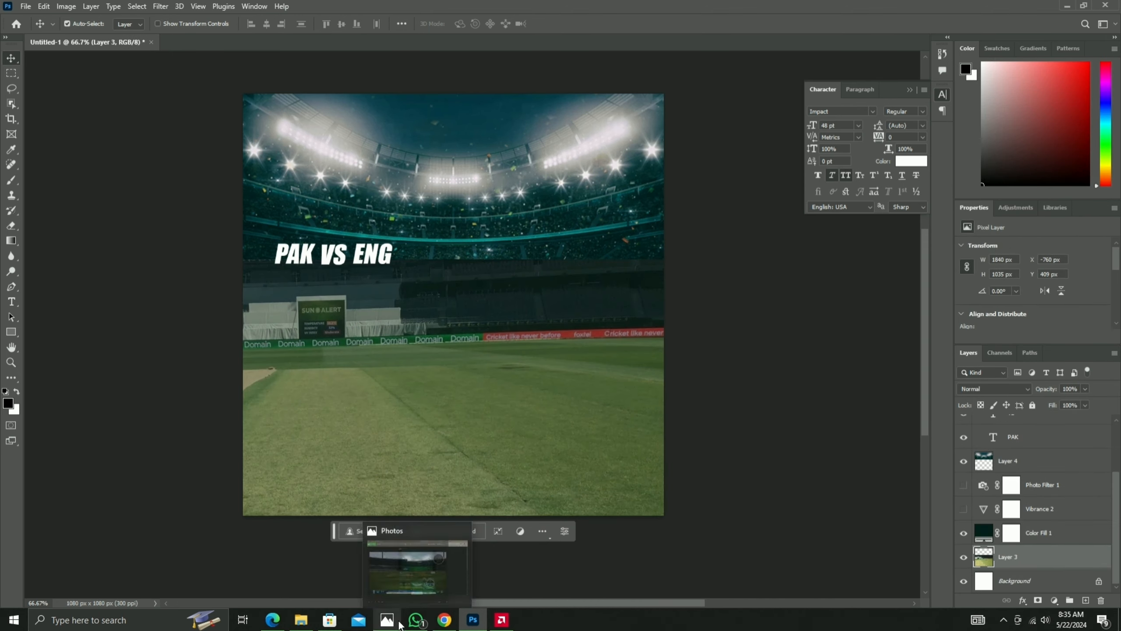
Switch to WhatsApp and copy the photo of the cricketer in the green Pakistan kit.
click(415, 620)
click(138, 306)
click(805, 31)
scroll(737, 404, down, 6)
right_click(706, 309)
click(732, 354)
Switch to Photoshop, paste the cricketer photo above the pitch, hide Color Fill 1 and place the photo low on the canvas.
click(472, 619)
key(ctrl+v)
click(483, 336)
click(963, 533)
drag(554, 321, 524, 455)
Enlarge the cricketer photo to about 139% so it covers most of the poster's lower half.
key(ctrl+t)
drag(512, 364, 617, 304)
scroll(617, 304, down, 1)
scroll(1120, 297, down, 3)
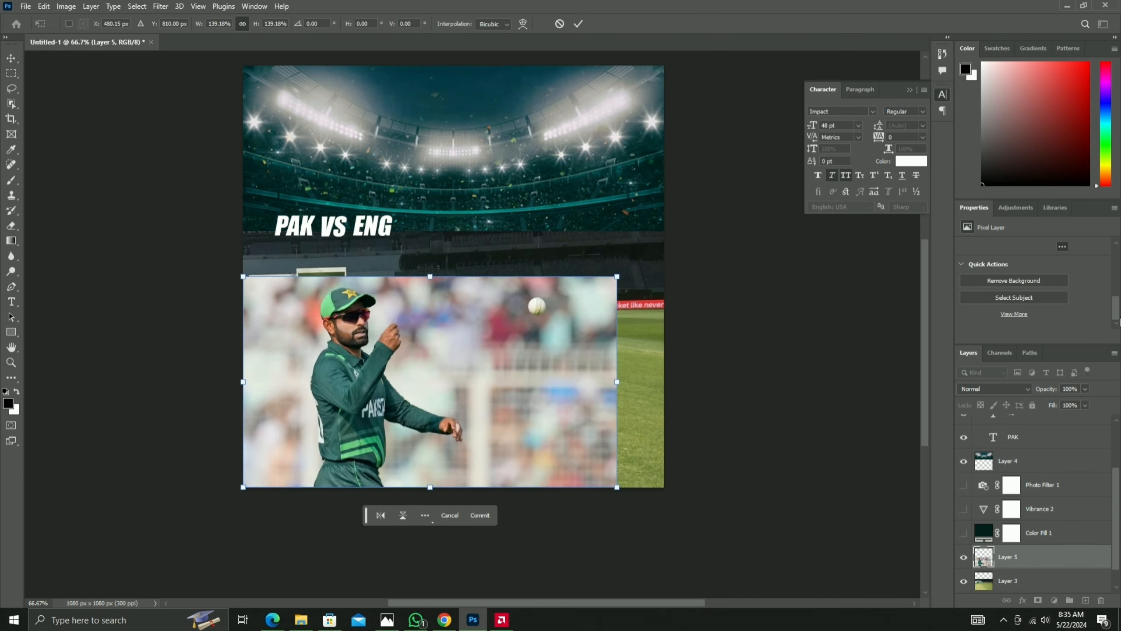
key(Return)
Remove the cricketer photo's background, then enlarge the cutout and center the player over the pitch.
click(985, 275)
drag(355, 306, 404, 322)
key(ctrl+t)
drag(491, 277, 494, 254)
drag(535, 396, 580, 396)
key(Return)
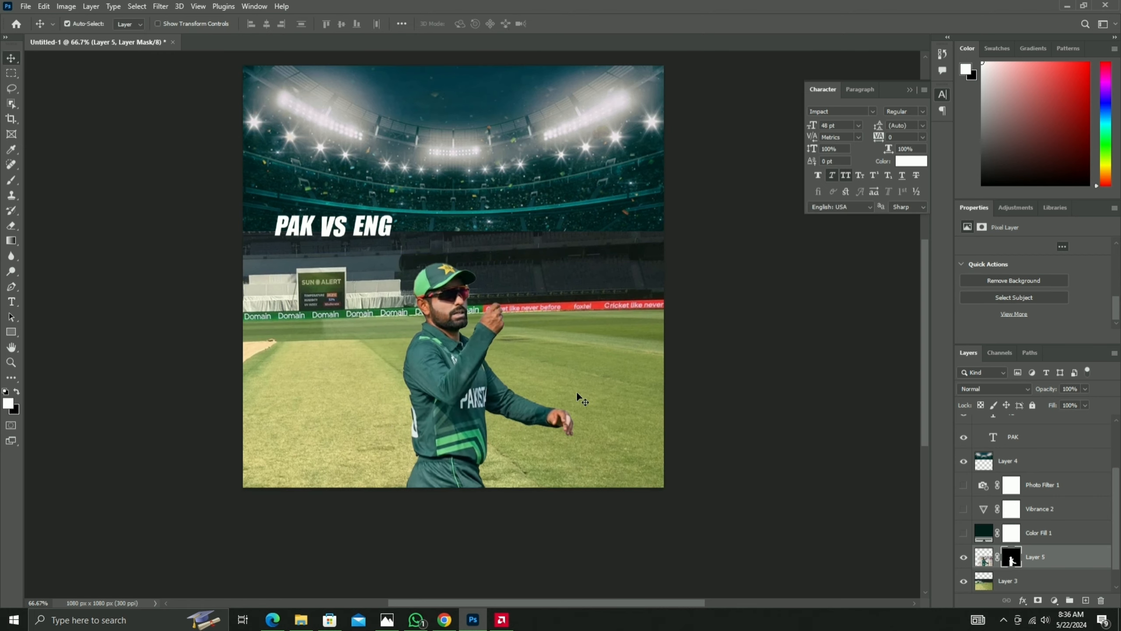
Switch to Chrome and search Google Images for umbrella in a new tab.
click(444, 619)
key(ctrl+t)
text(umbrella)
key(Return)
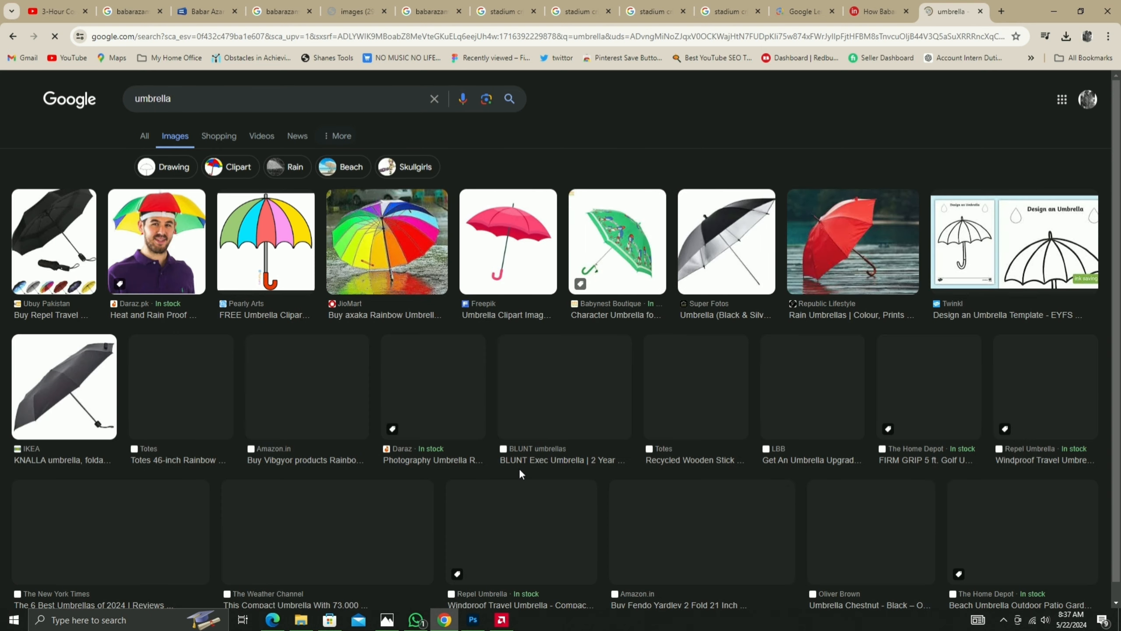
Copy the black umbrella with the wooden handle from the results and paste it into the Photoshop poster.
scroll(518, 468, down, 3)
click(646, 343)
right_click(758, 137)
click(472, 620)
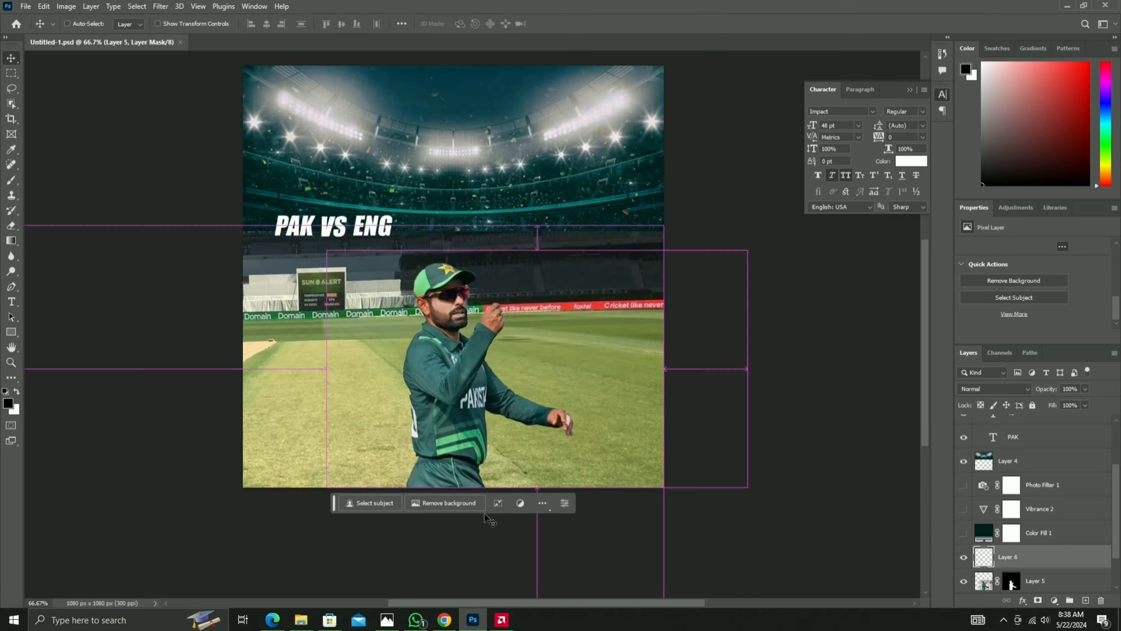
key(ctrl+v)
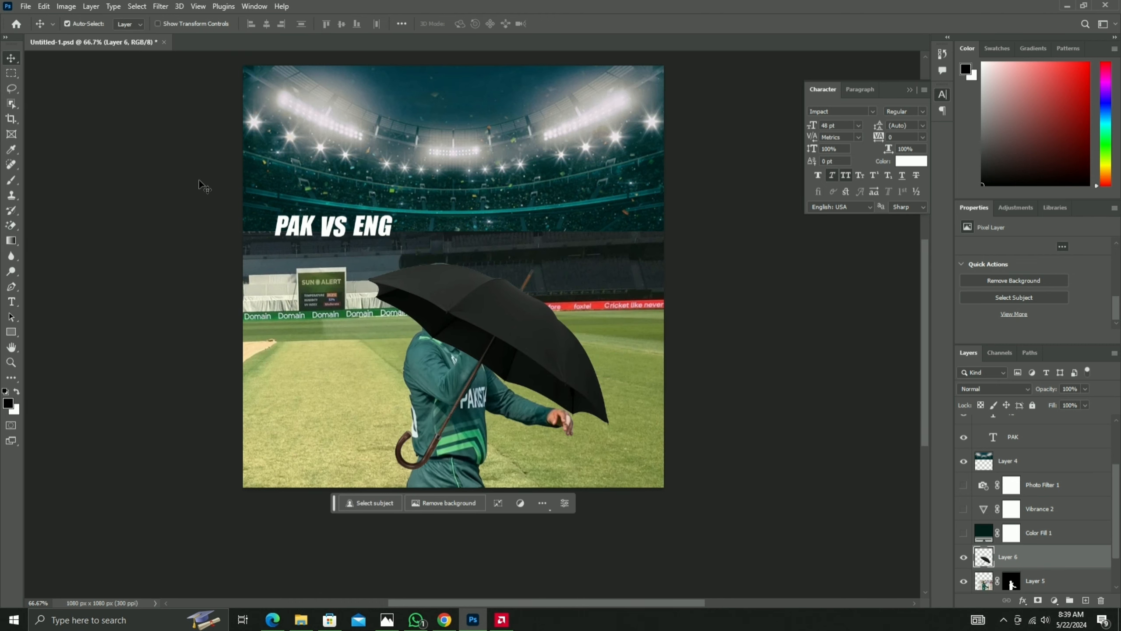
Undo the last two changes and erase the white background around the umbrella with the Magic Eraser.
key(ctrl+z)
key(ctrl+z)
key(e)
click(374, 408)
Move, resize and rotate the umbrella so its handle reaches the player's raised hand.
key(v)
drag(531, 263, 586, 231)
key(ctrl+t)
mouse_move(397, 363)
mouse_down()
mouse_move(581, 436)
mouse_move(568, 438)
mouse_up()
drag(559, 294, 481, 301)
drag(551, 304, 492, 308)
key(Return)
Place the umbrella layer above Layer 4 and fine-tune its size and angle until the handle meets the player's fist.
drag(1040, 562, 1031, 451)
mouse_move(498, 324)
mouse_down()
mouse_move(502, 333)
mouse_move(489, 310)
mouse_up()
key(ctrl+t)
drag(551, 331, 571, 357)
drag(494, 317, 485, 314)
drag(502, 333, 511, 349)
key(Return)
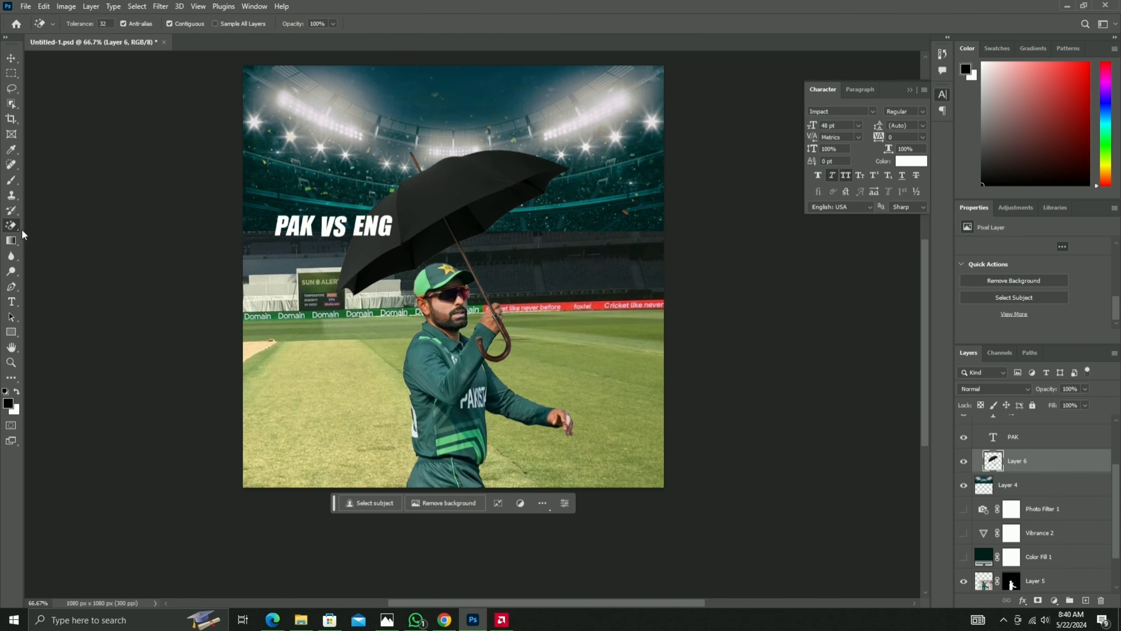
Erase the part of the umbrella handle that covers the player's fingers.
key(e)
key(ctrl+plus)
key(ctrl+plus)
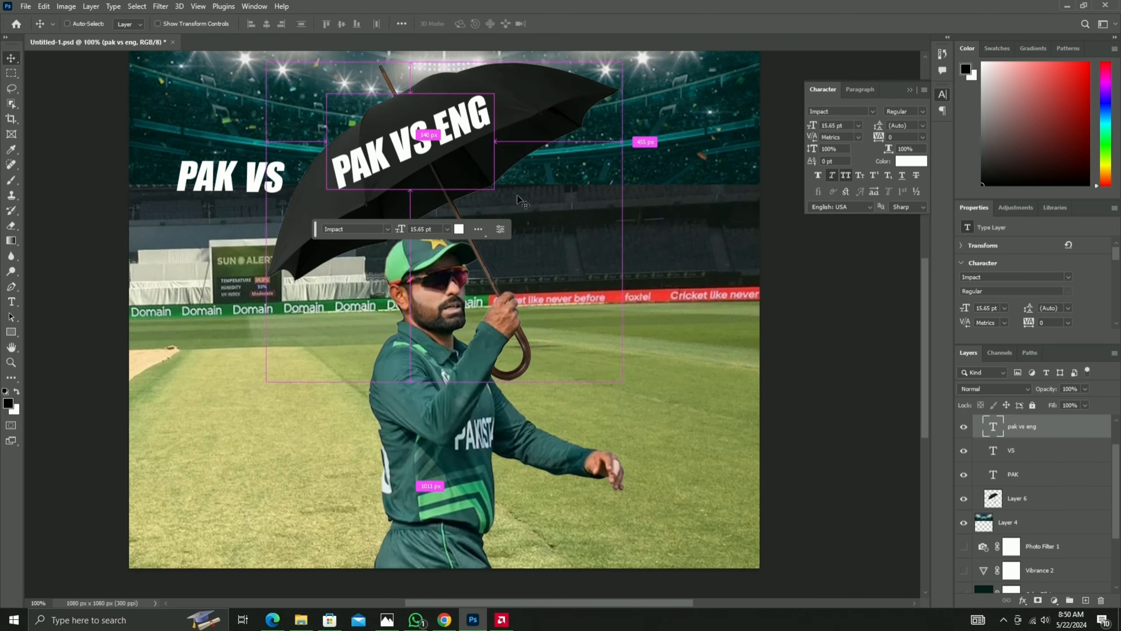
Adjust the placement and tilt of the "pak vs eng" text to follow the umbrella canopy.
key(ctrl+plus)
key(ctrl+t)
key(Return)
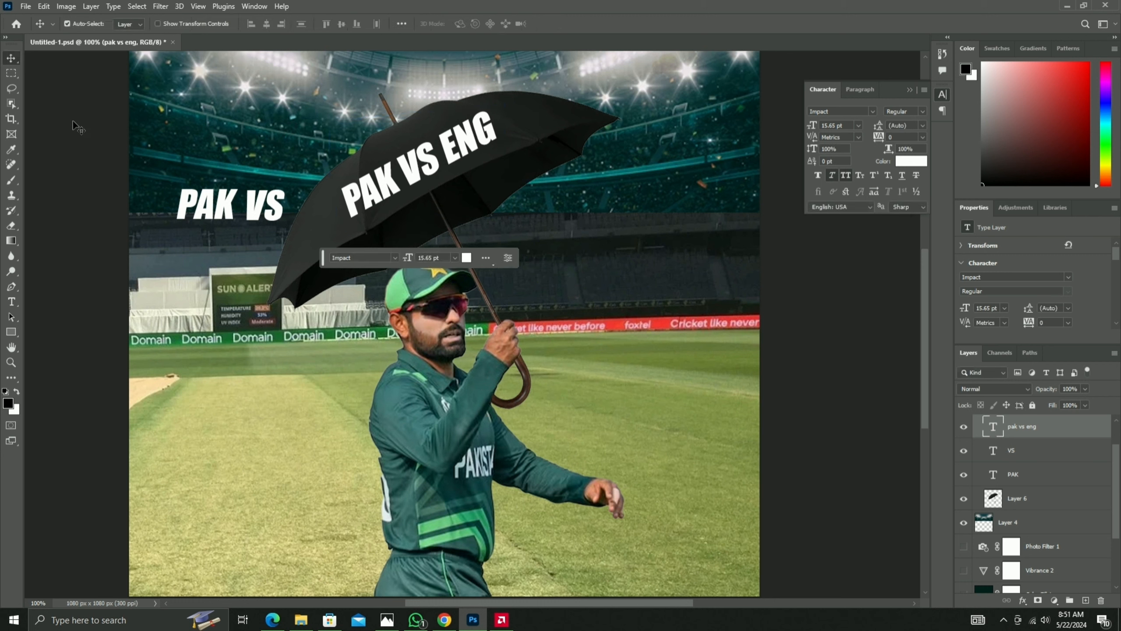
Set the "pak vs eng" text layer's blend mode to Overlay.
click(996, 388)
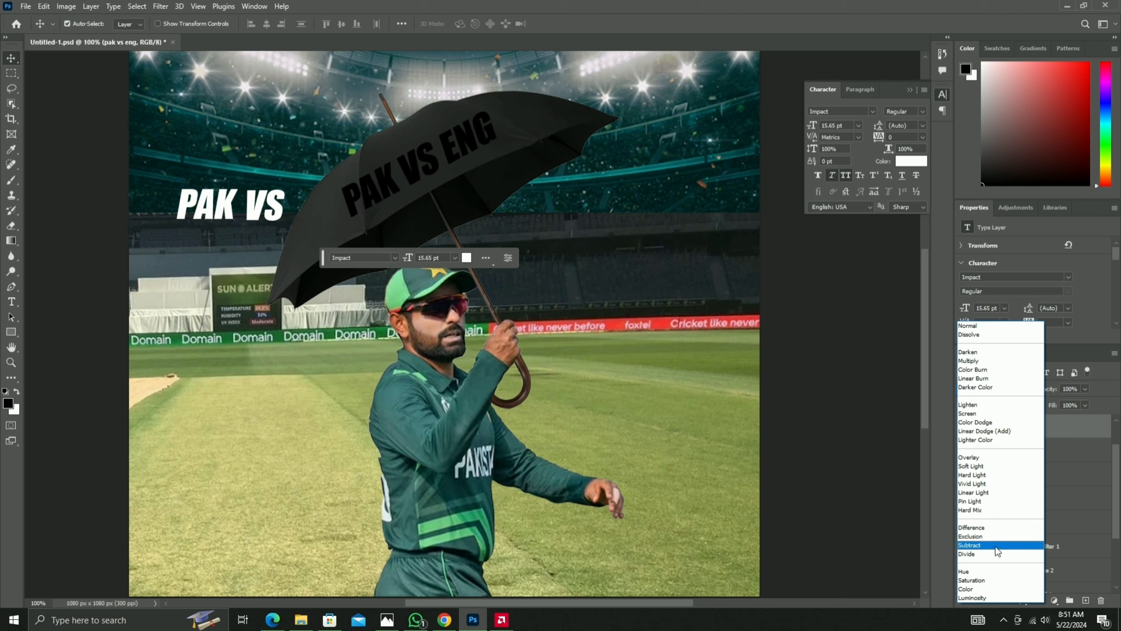
click(979, 466)
right_click(1034, 439)
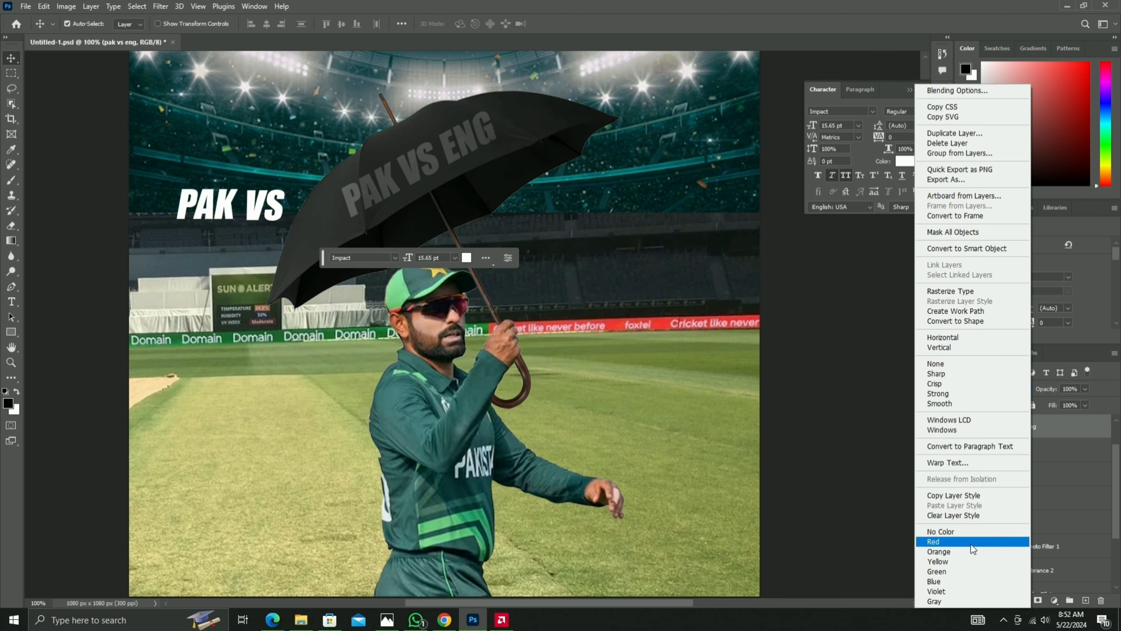
click(1054, 274)
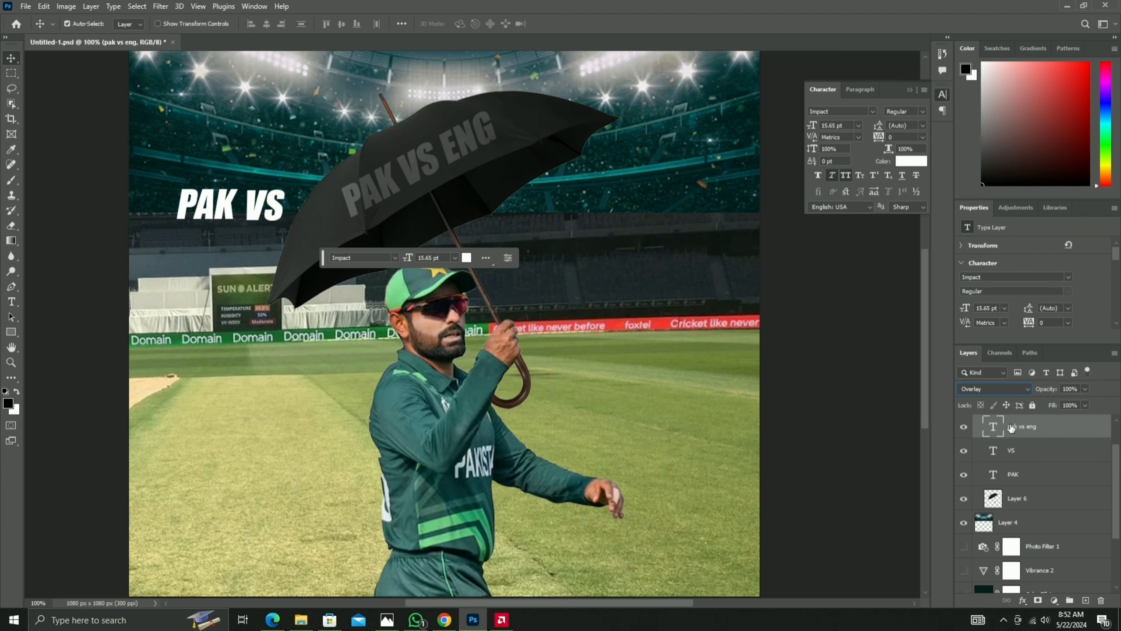
Try adding a Brightness/Contrast adjustment layer above the "pak vs eng" text.
right_click(1059, 429)
click(1056, 501)
click(1054, 600)
click(1055, 429)
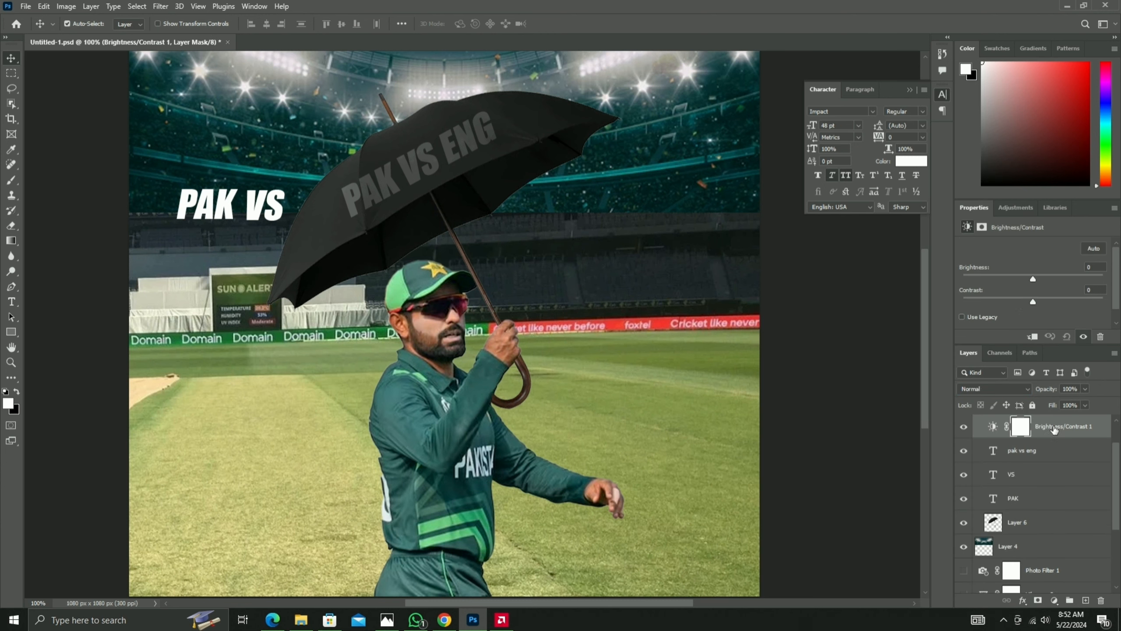
key(ctrl+z)
scroll(482, 342, up, 2)
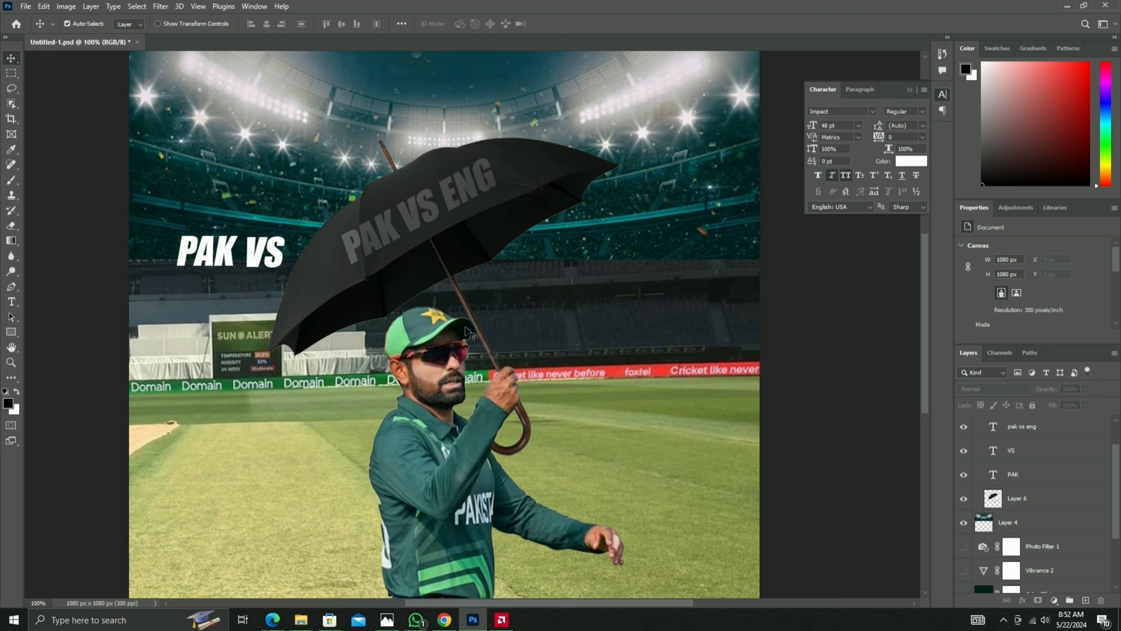
scroll(585, 290, down, 2)
scroll(595, 326, up, 1)
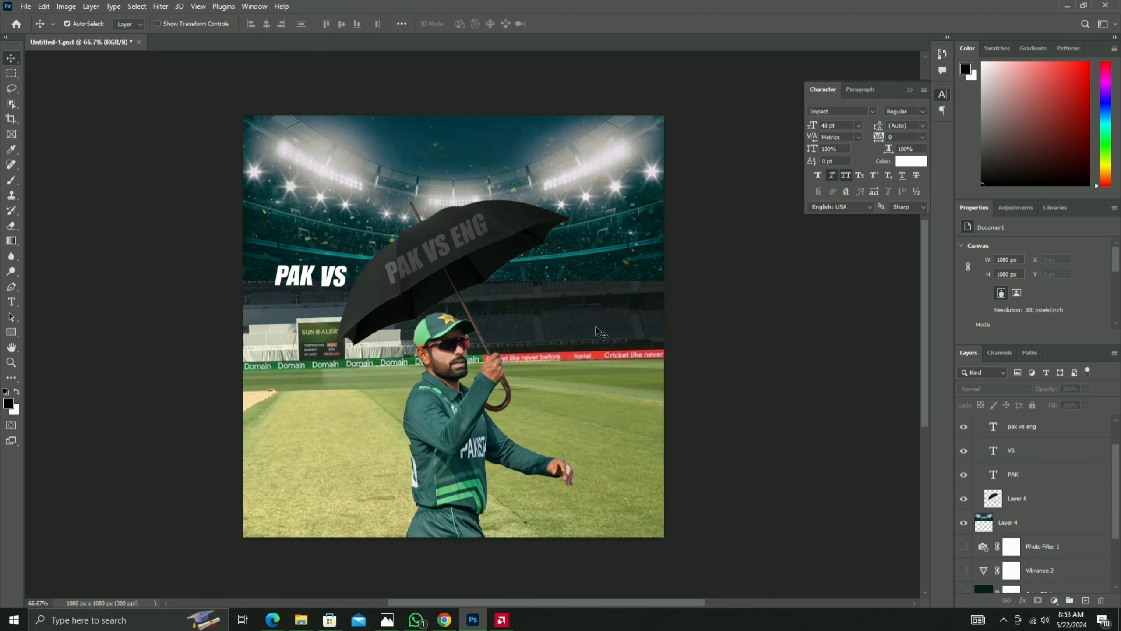
scroll(340, 398, up, 1)
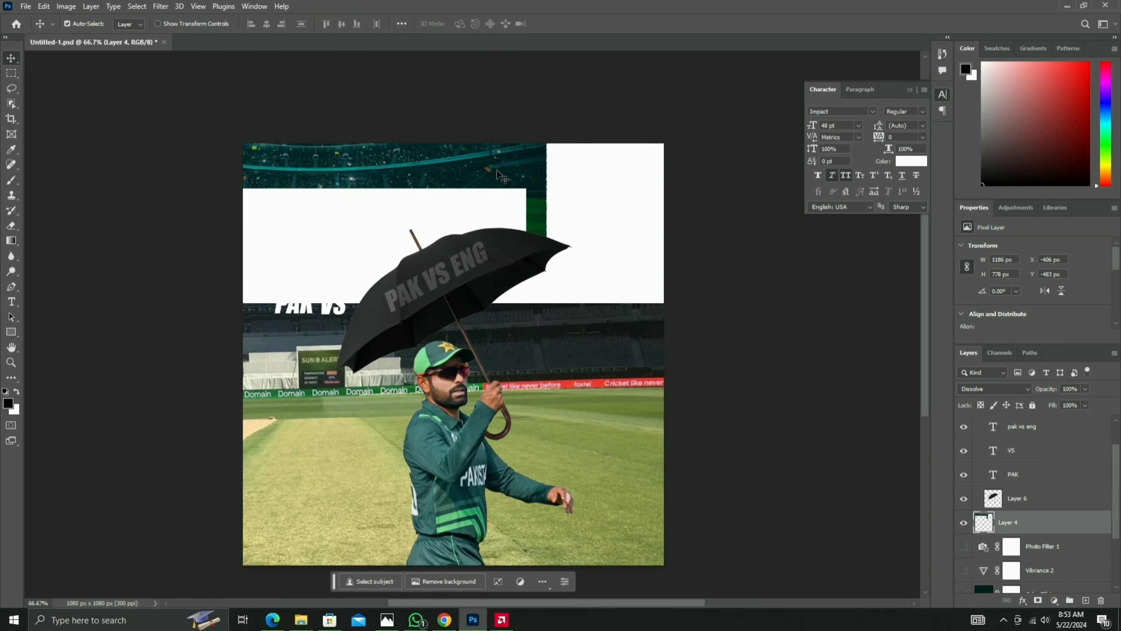
Switch to Chrome and search Google Images for Jos Buttler in a new tab.
click(444, 620)
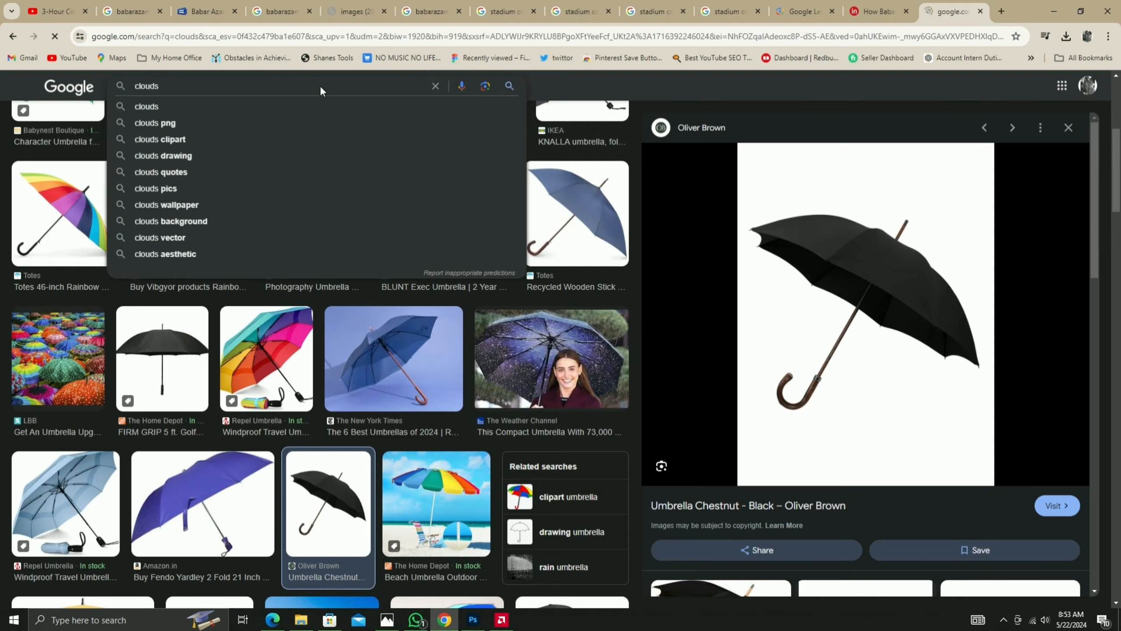
click(1001, 11)
click(623, 263)
text(ross)
key(BackSpace)
key(BackSpace)
key(BackSpace)
key(BackSpace)
text(jos buttler setting)
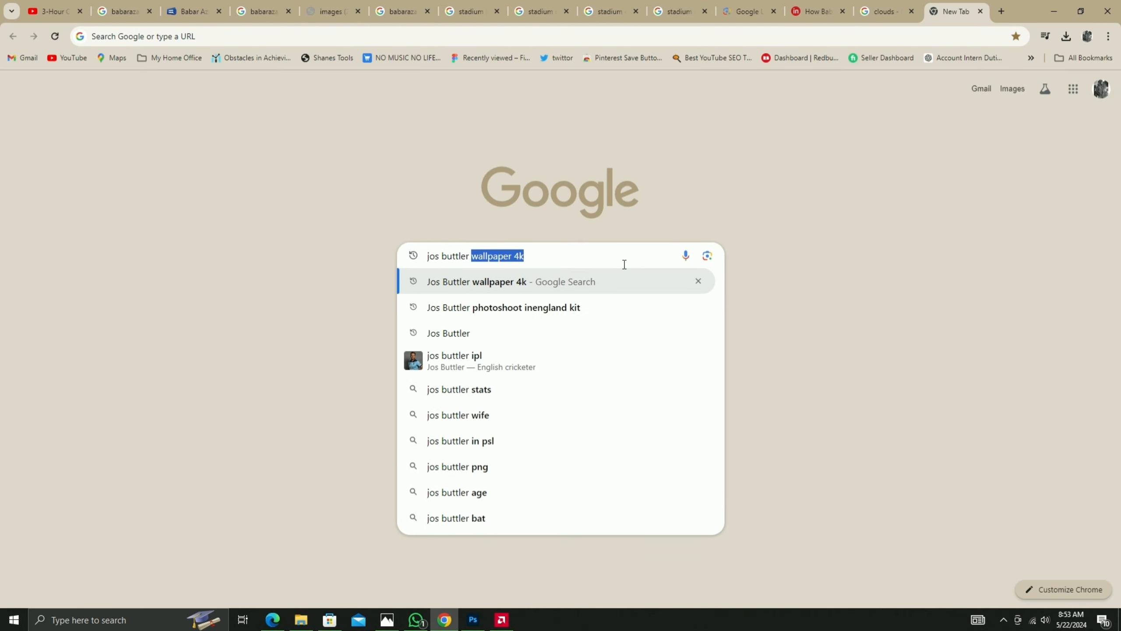
key(Return)
click(175, 138)
scroll(348, 458, down, 4)
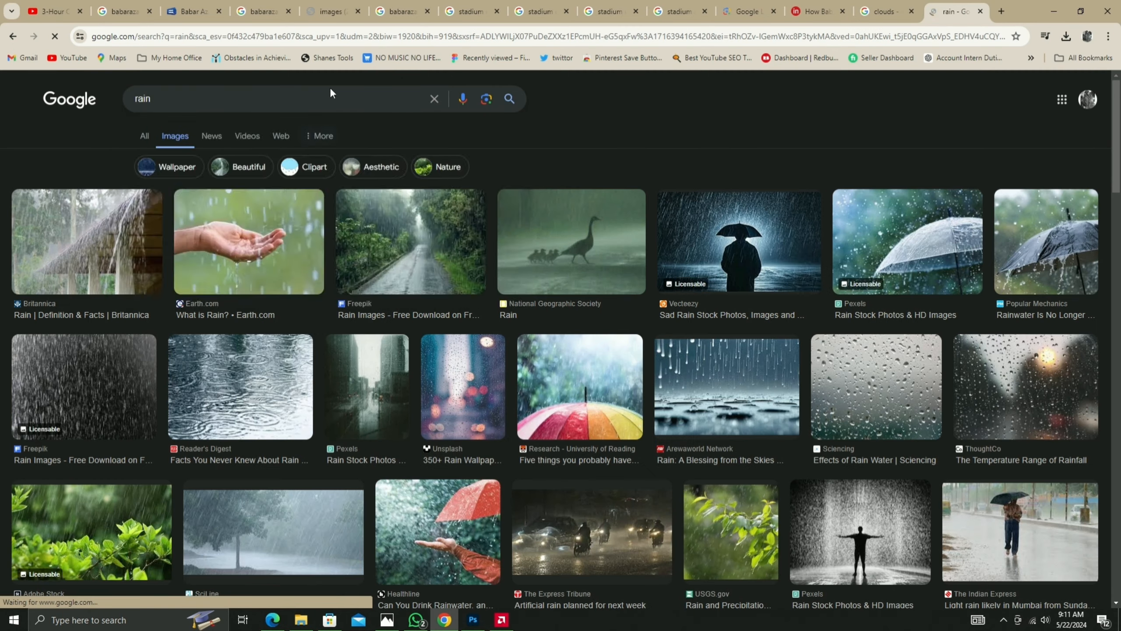
Replace the rain image search with a search for clouds.
click(321, 98)
key(BackSpace)
key(BackSpace)
key(BackSpace)
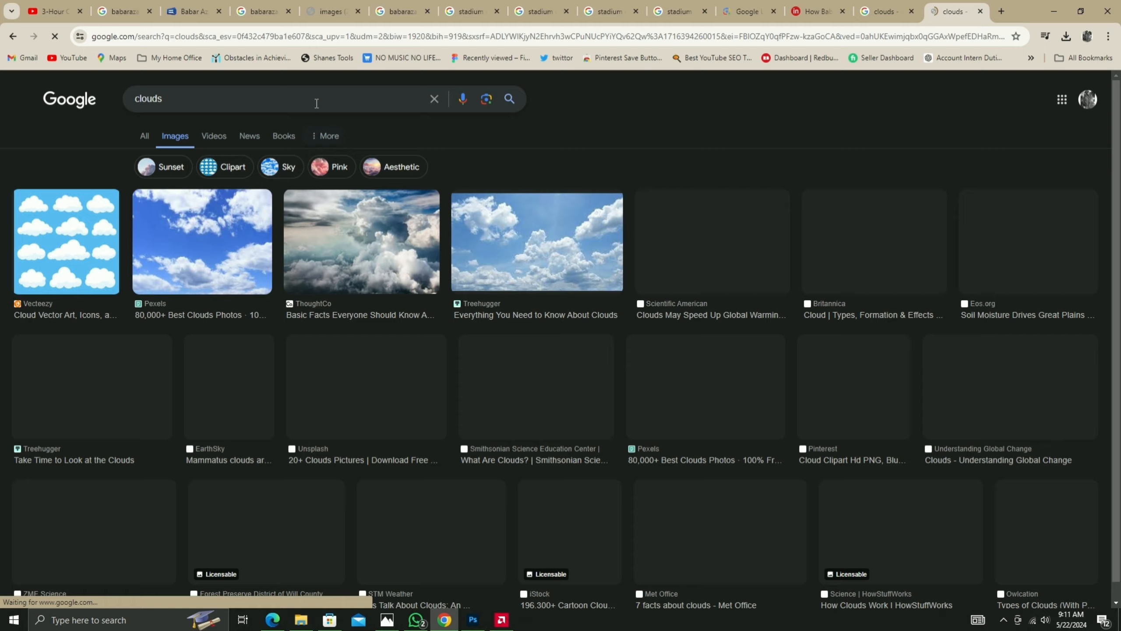
Refine the image search to "clouds thunder png" and open a lightning cloud result.
click(293, 99)
text(thunder)
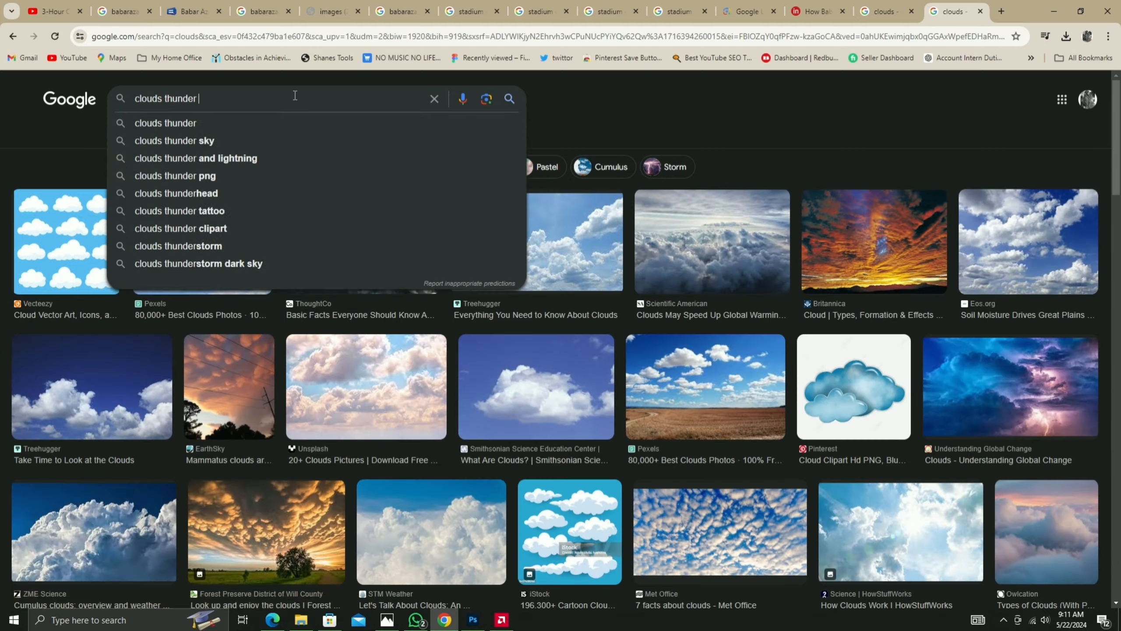
text( png)
key(Return)
click(272, 236)
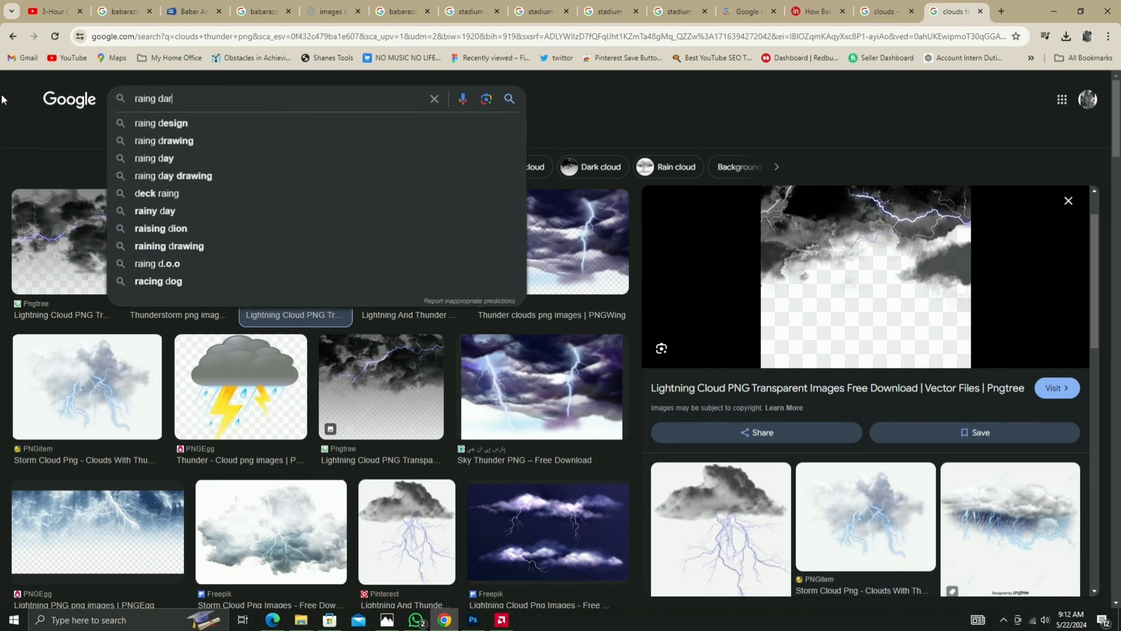
Search for "raing dark clouds" and copy the iStock image of threatening dark clouds.
text(k clouds)
key(Return)
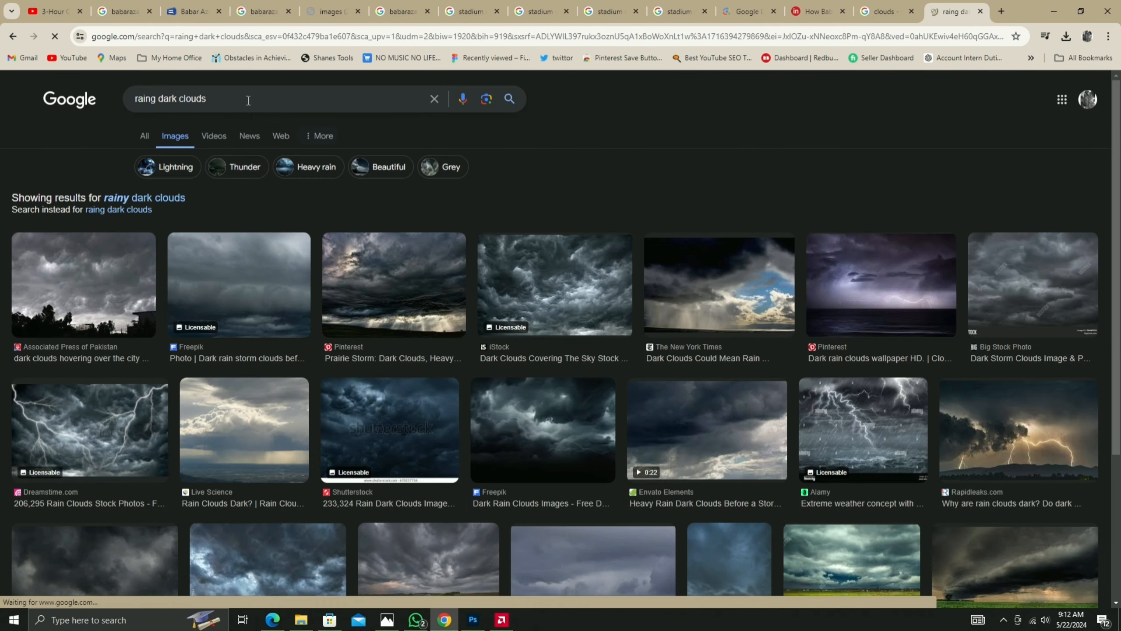
right_click(840, 297)
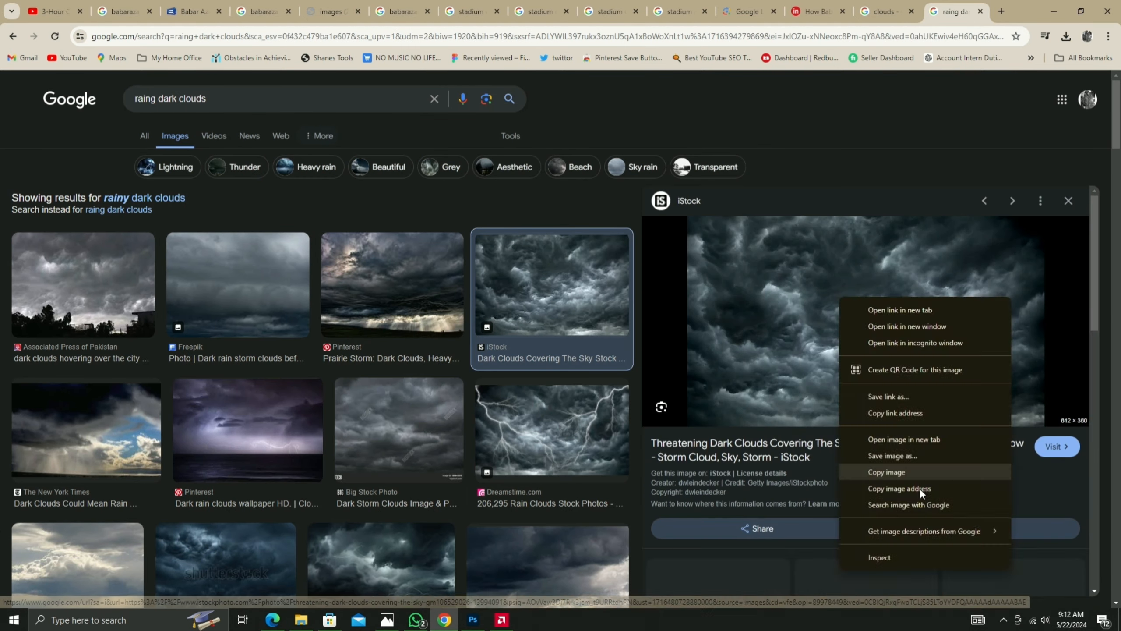
click(909, 472)
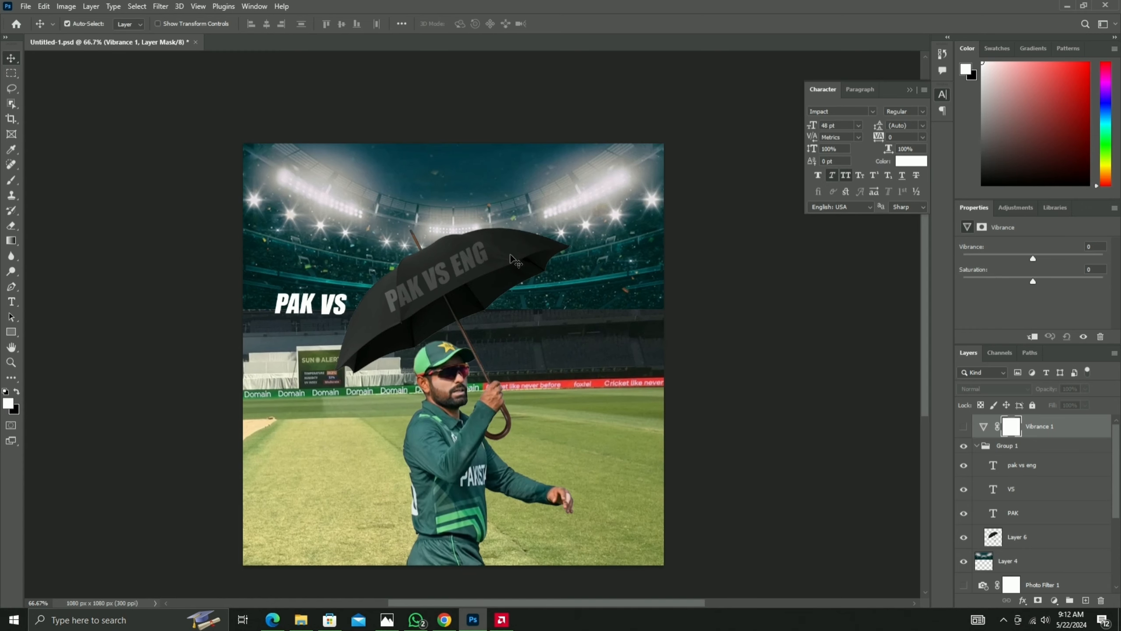
Paste the dark clouds into the Photoshop poster, enlarge them past the canvas width and align them over the stadium area.
key(ctrl+v)
key(ctrl+t)
drag(604, 376, 550, 291)
key(Return)
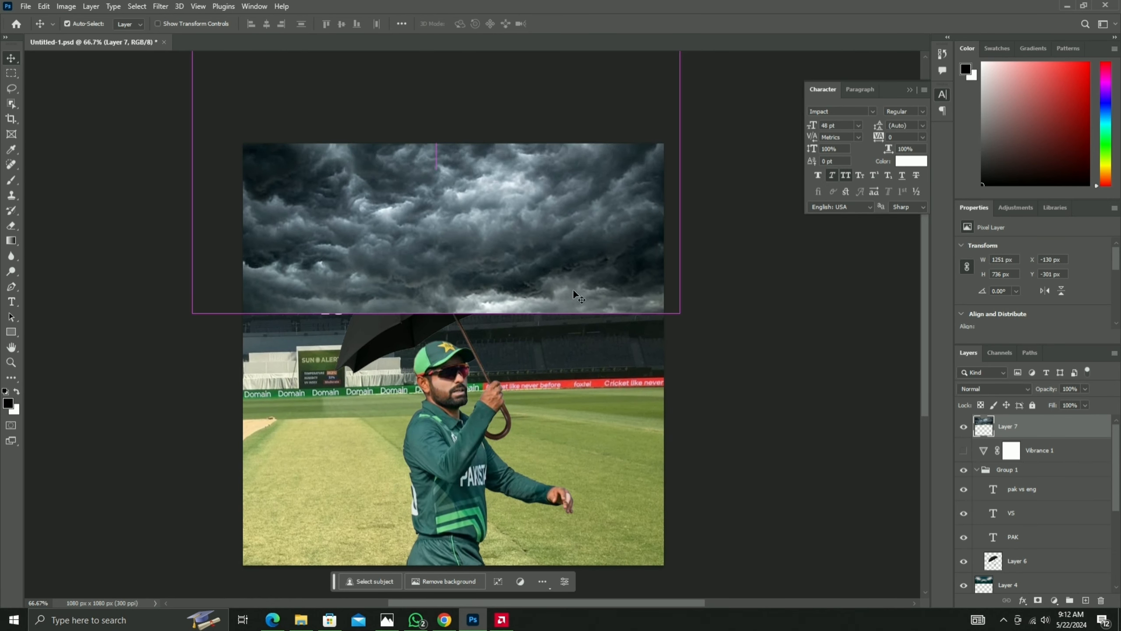
Blend the dark clouds into the stadium by changing their blend mode, with the layer directly above Layer 4.
click(1001, 389)
click(991, 417)
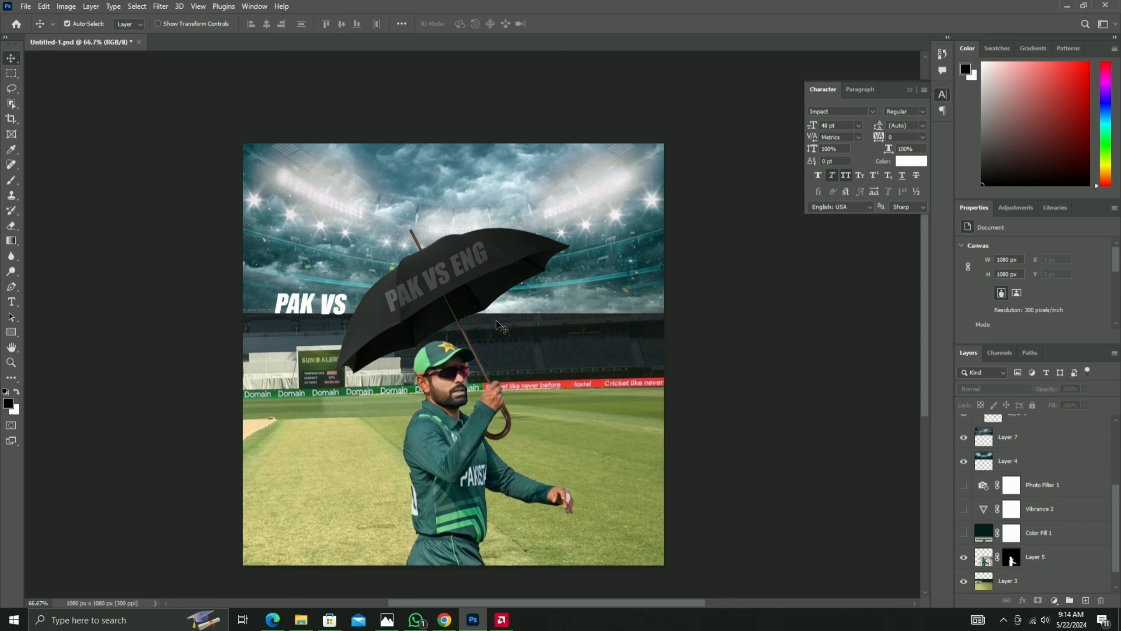
scroll(503, 327, left, 3)
scroll(682, 375, right, 2)
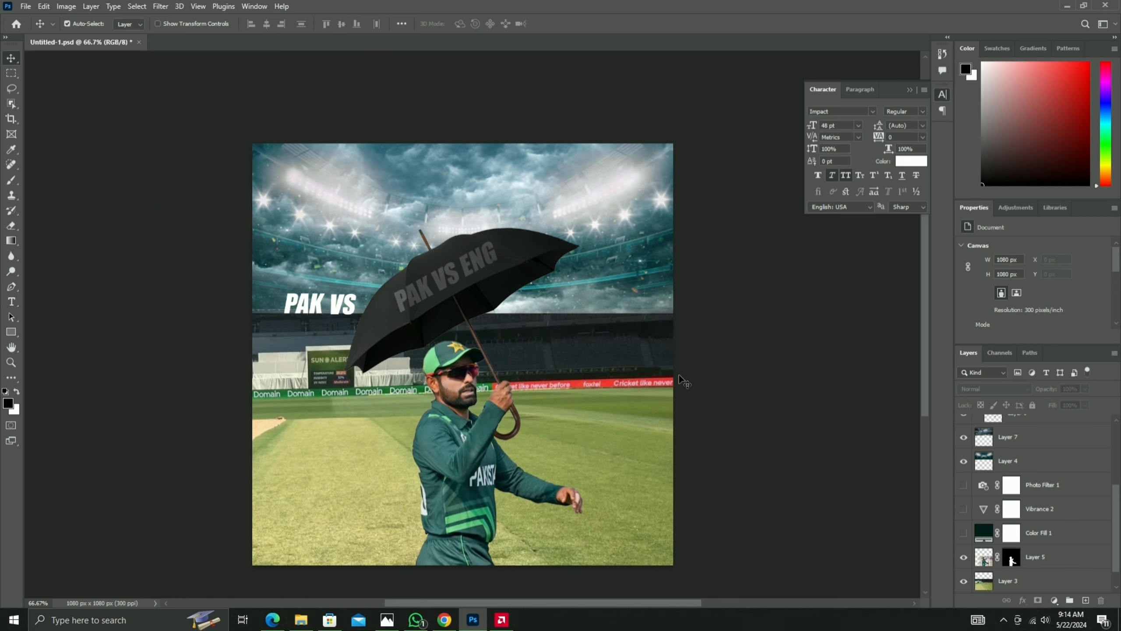
Switch to the browser, search Google Images for "rain png" and copy the grey Pngtree rain image into the poster.
key(alt+Tab)
drag(208, 98, 137, 98)
key(BackSpace)
text(rai)
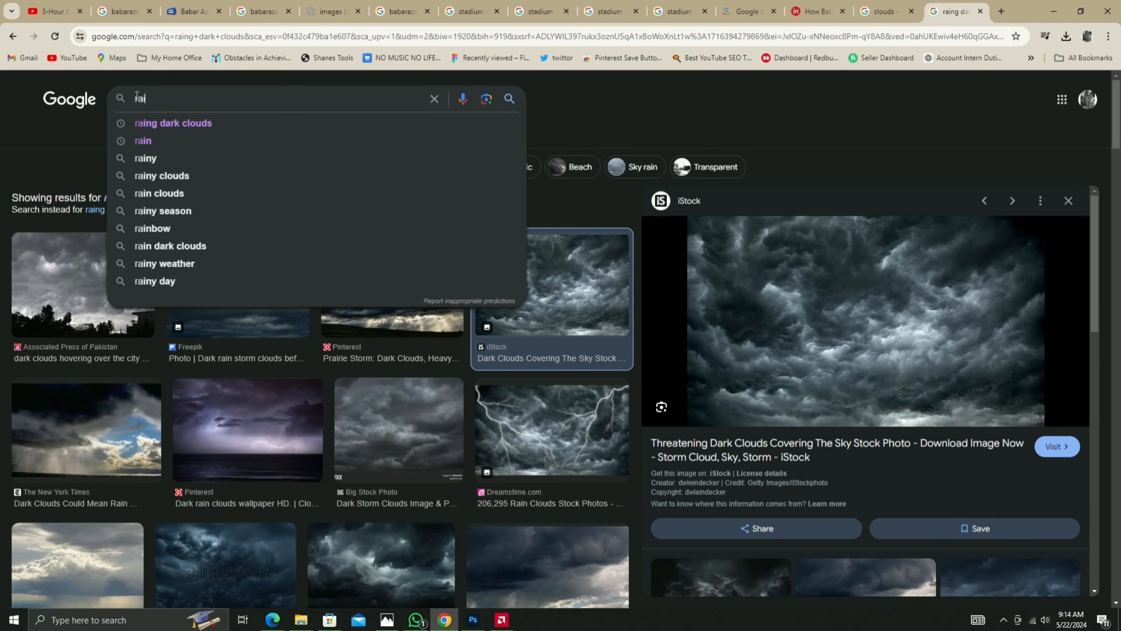
text(n)
key(Return)
scroll(583, 449, down, 12)
scroll(643, 569, up, 12)
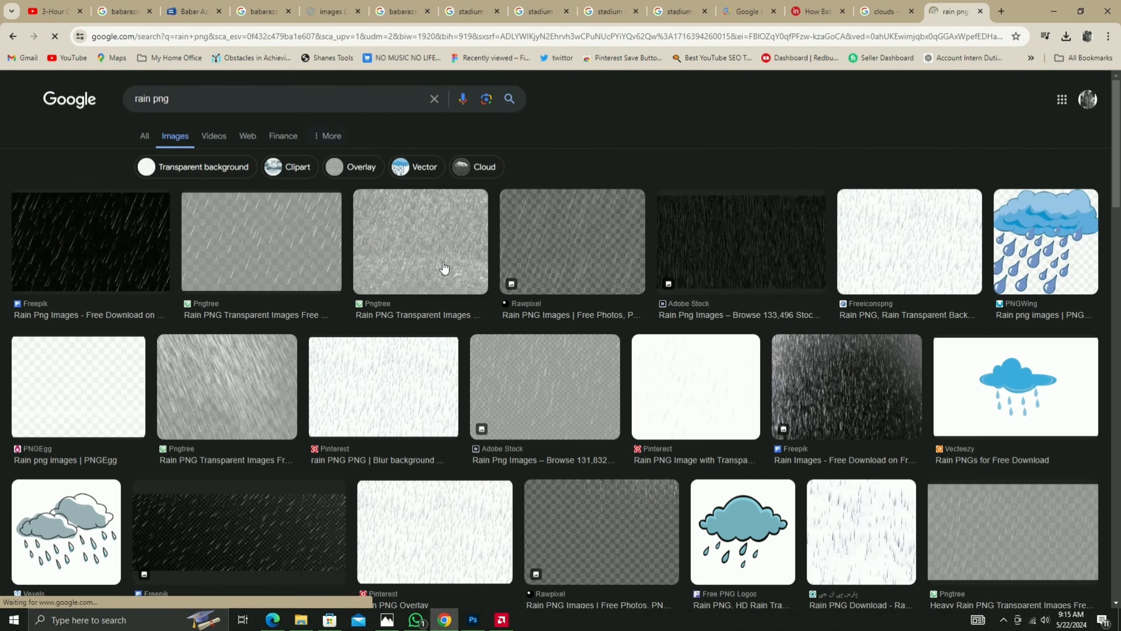
click(443, 268)
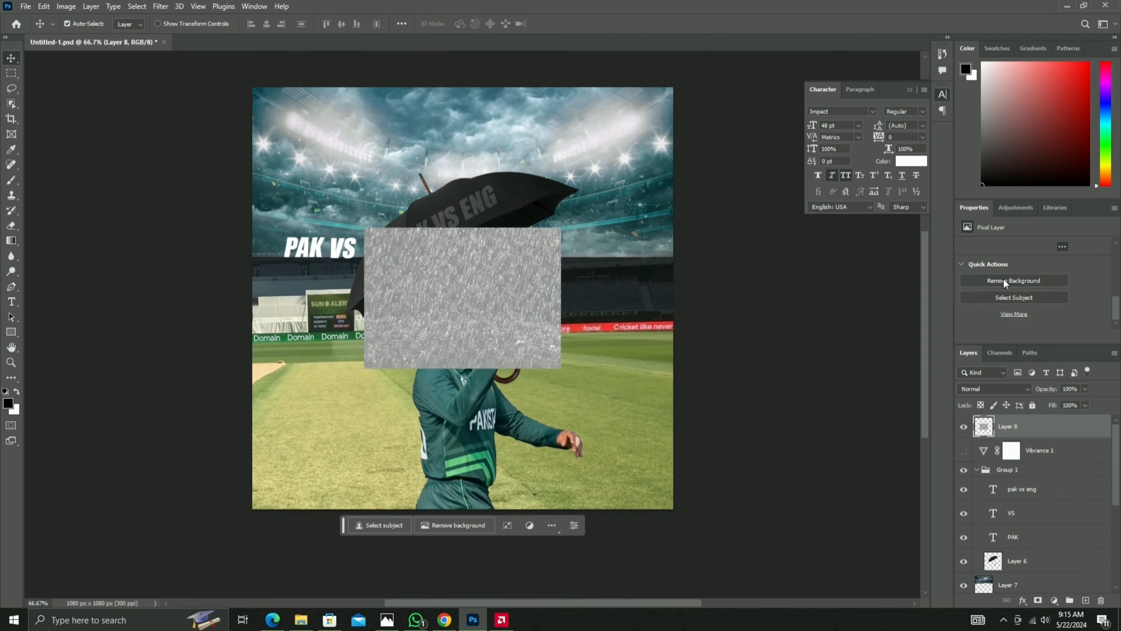
Enlarge the rain image to the full canvas width, set its blend mode to Overlay and lower its opacity.
drag(538, 367, 478, 430)
key(Return)
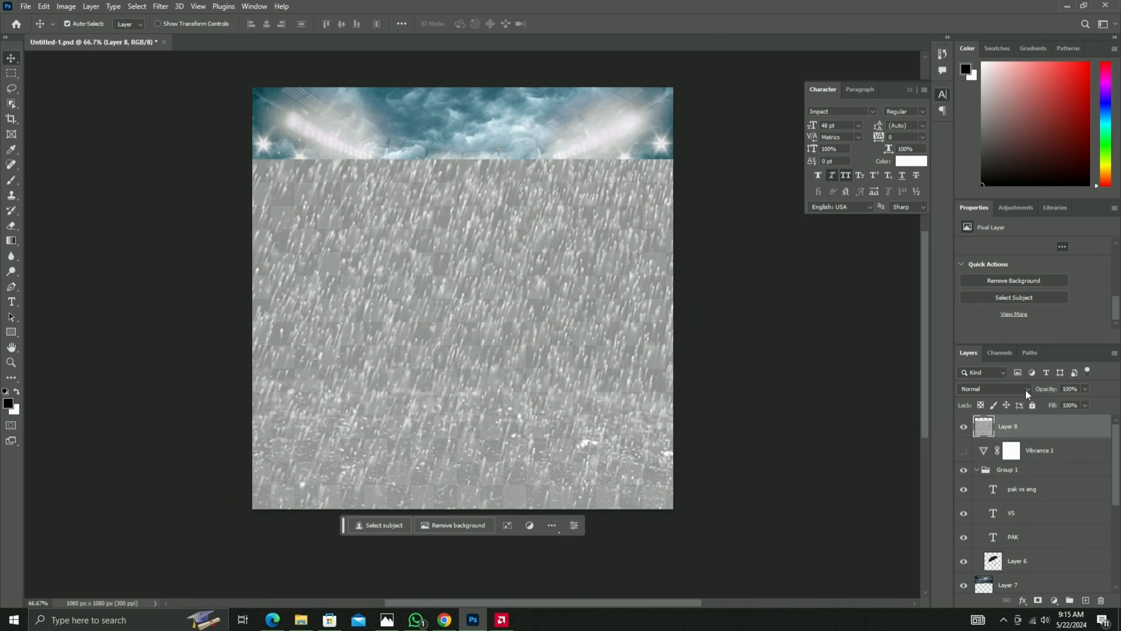
click(993, 388)
click(993, 464)
drag(1085, 388, 1059, 404)
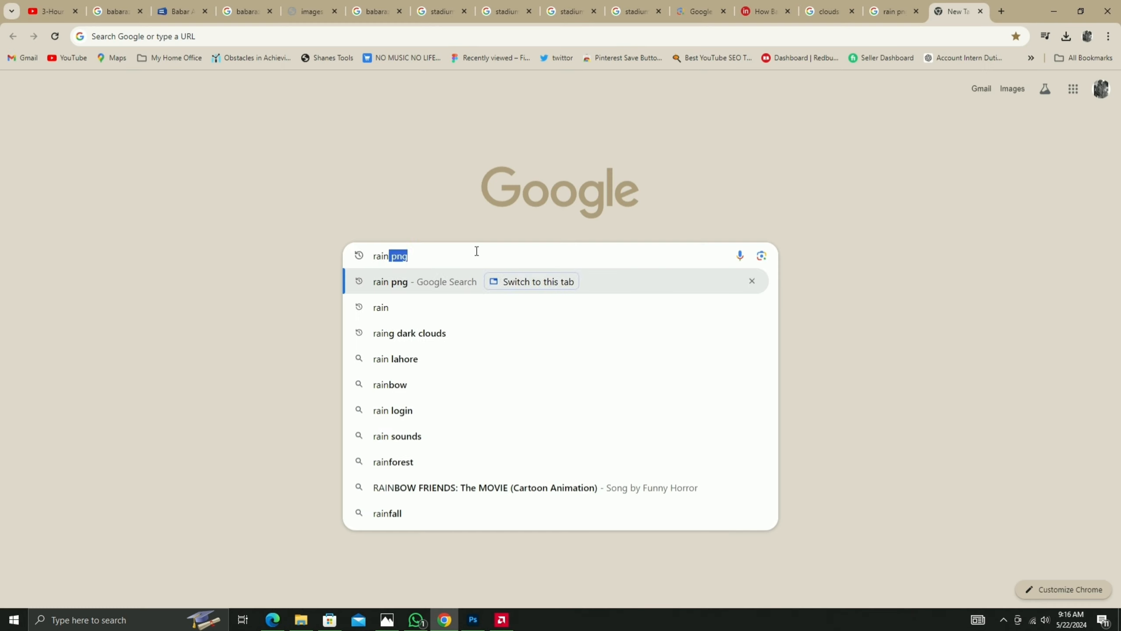
Search Google for "rain drops png" and "raining png", and open the Freepik page of the black rain image.
text(drops)
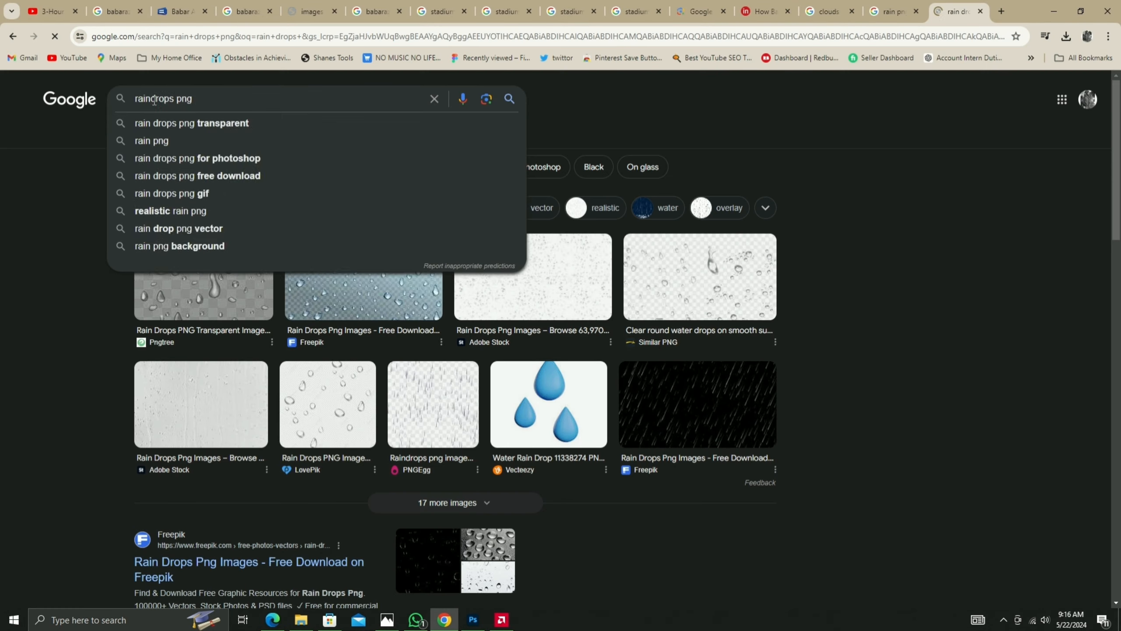
text(ing)
key(Return)
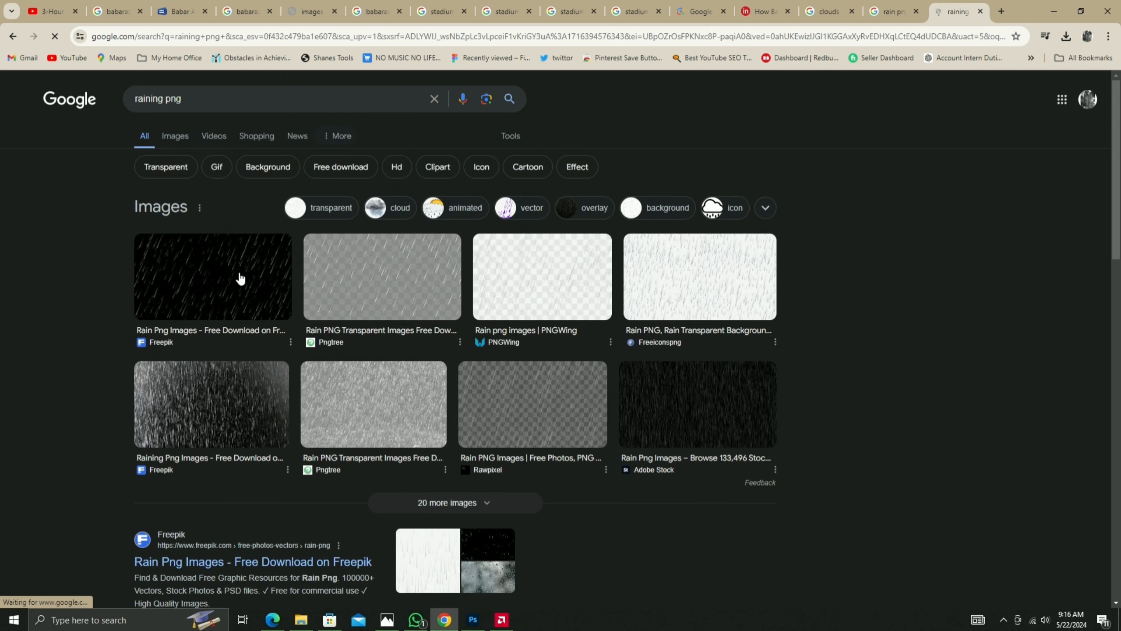
click(212, 276)
click(1059, 418)
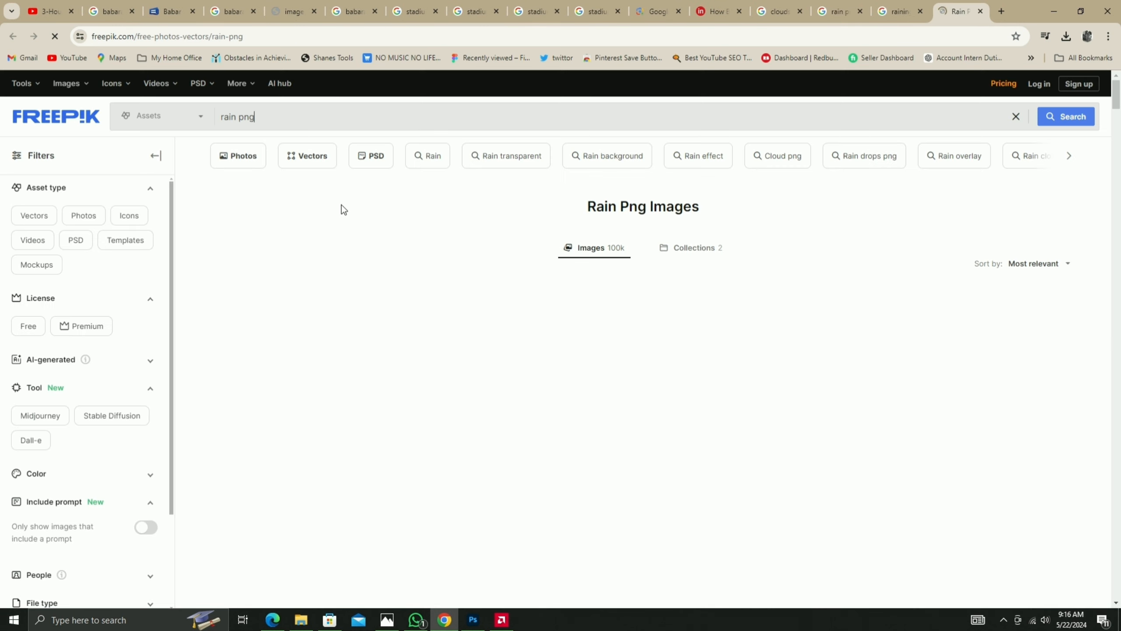
Open the dark vector rain image isolated on a transparent background on Freepik and download it as a JPG.
click(485, 619)
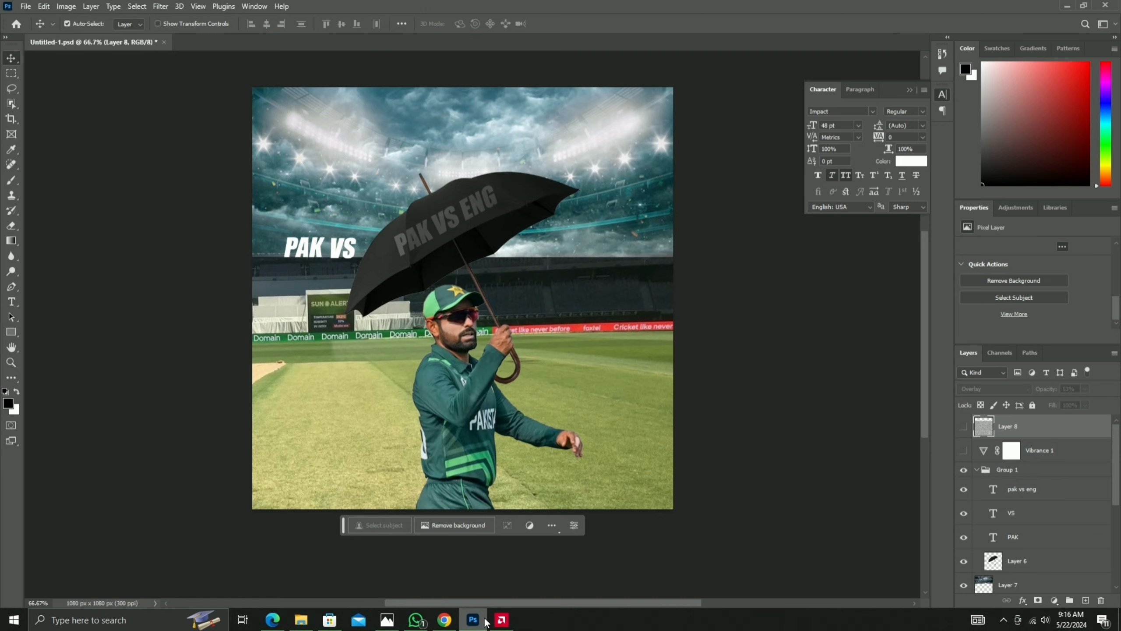
click(480, 624)
scroll(538, 370, down, 5)
scroll(586, 258, up, 5)
click(558, 337)
click(840, 336)
click(875, 574)
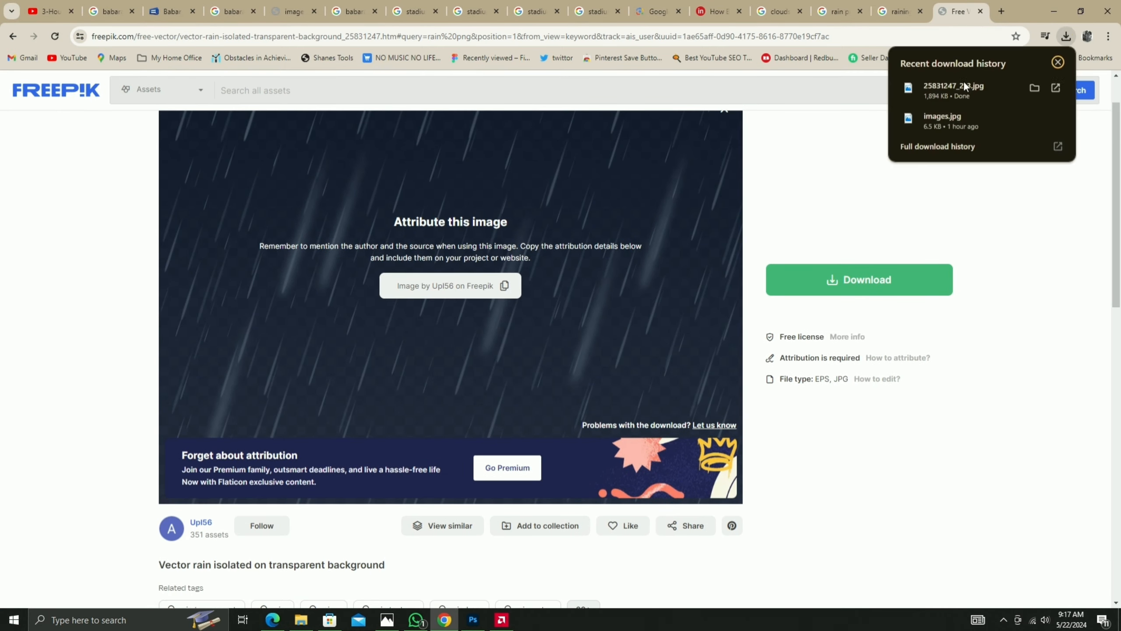
Switch to Photoshop, place the downloaded 25831247_2_3.jpg rain image above all layers and remove its background.
click(473, 619)
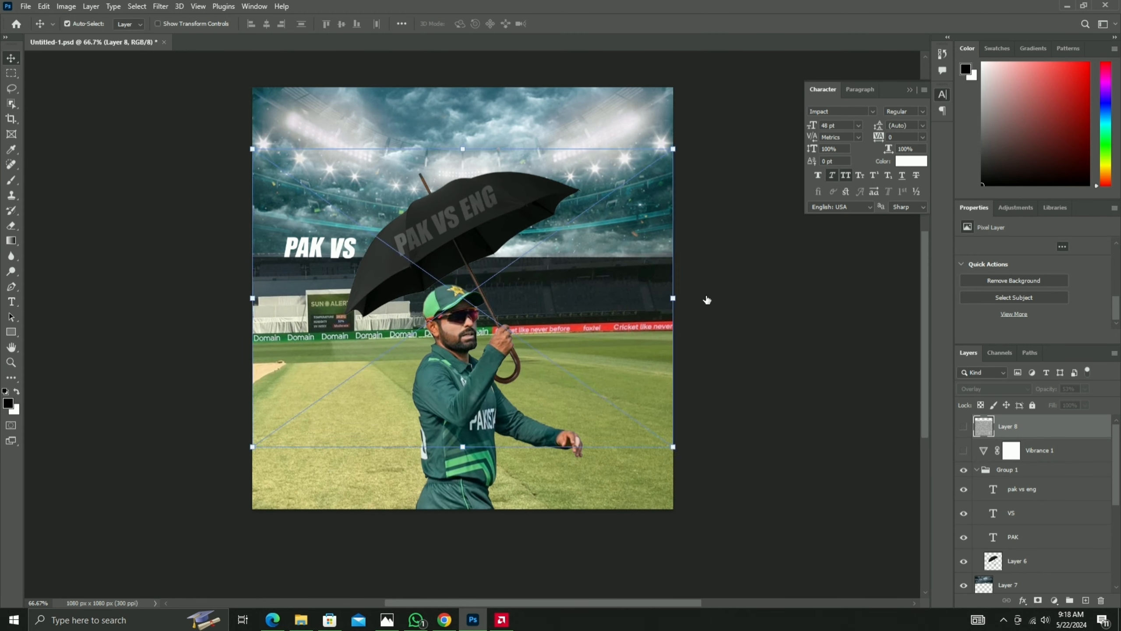
key(Return)
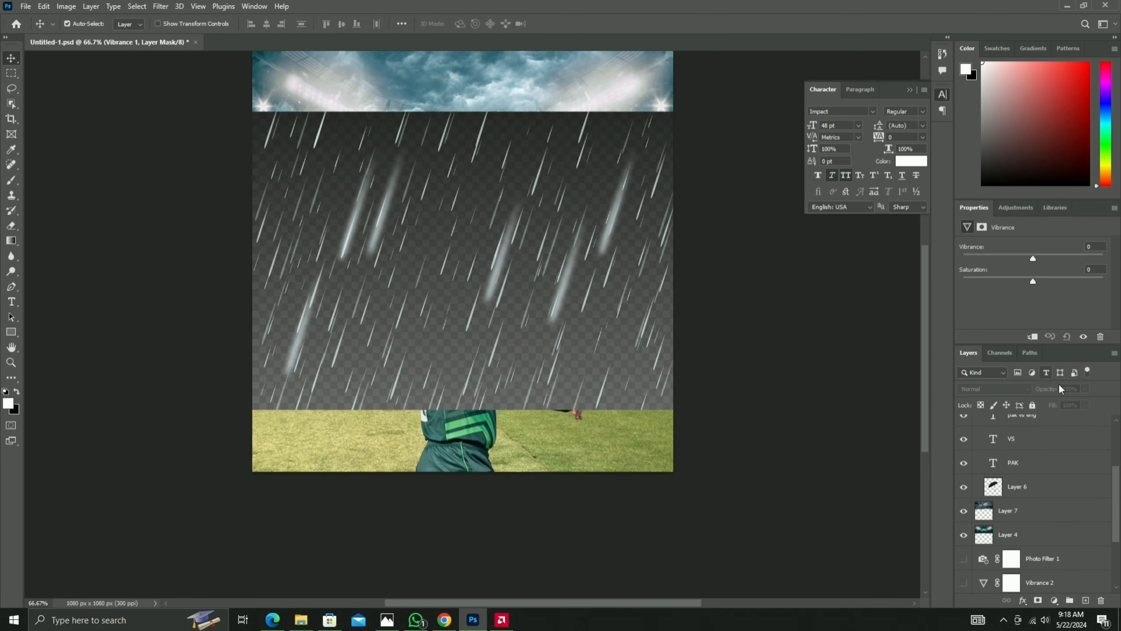
scroll(620, 270, down, 1)
click(620, 270)
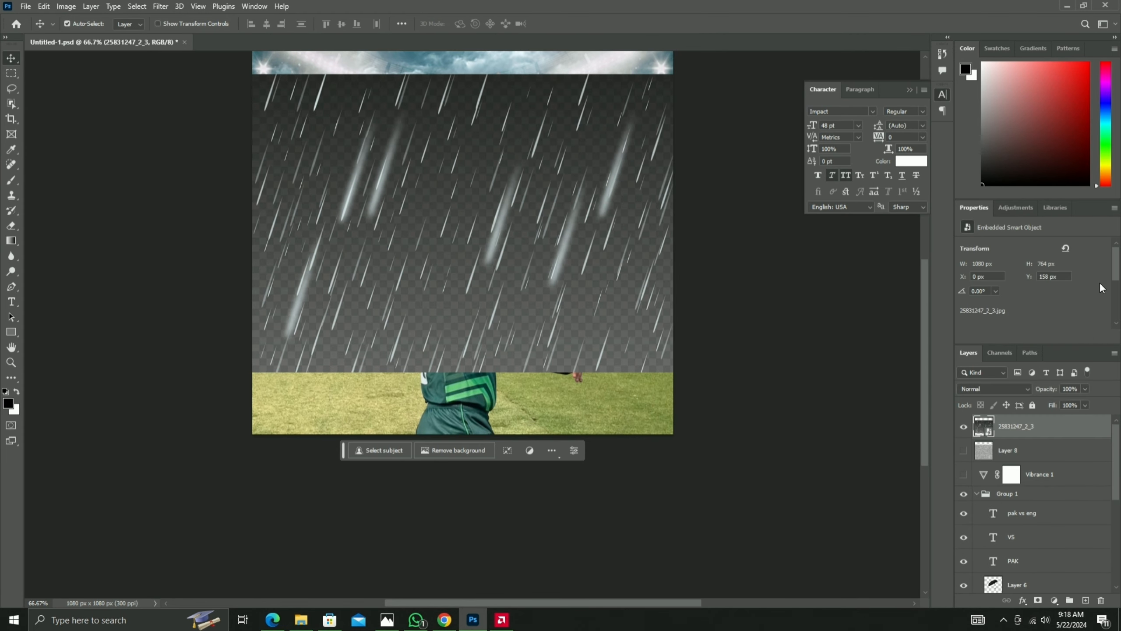
click(433, 452)
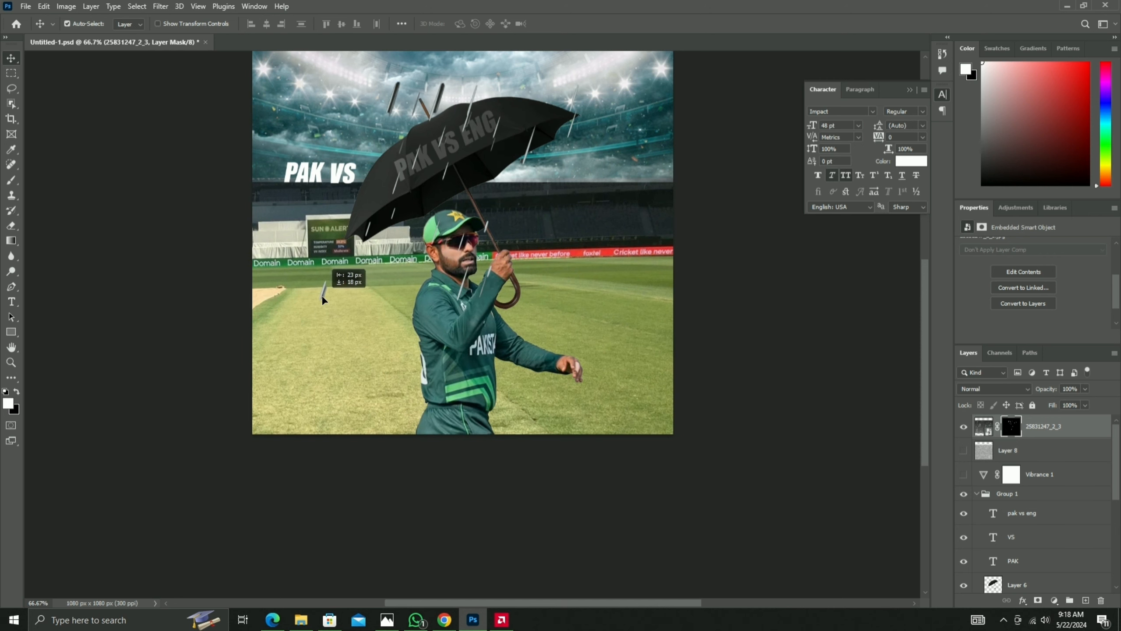
Lower the opacity of the 25831247_2_3 rain layer to 17%.
scroll(783, 360, up, 2)
drag(1045, 402, 1042, 403)
click(774, 353)
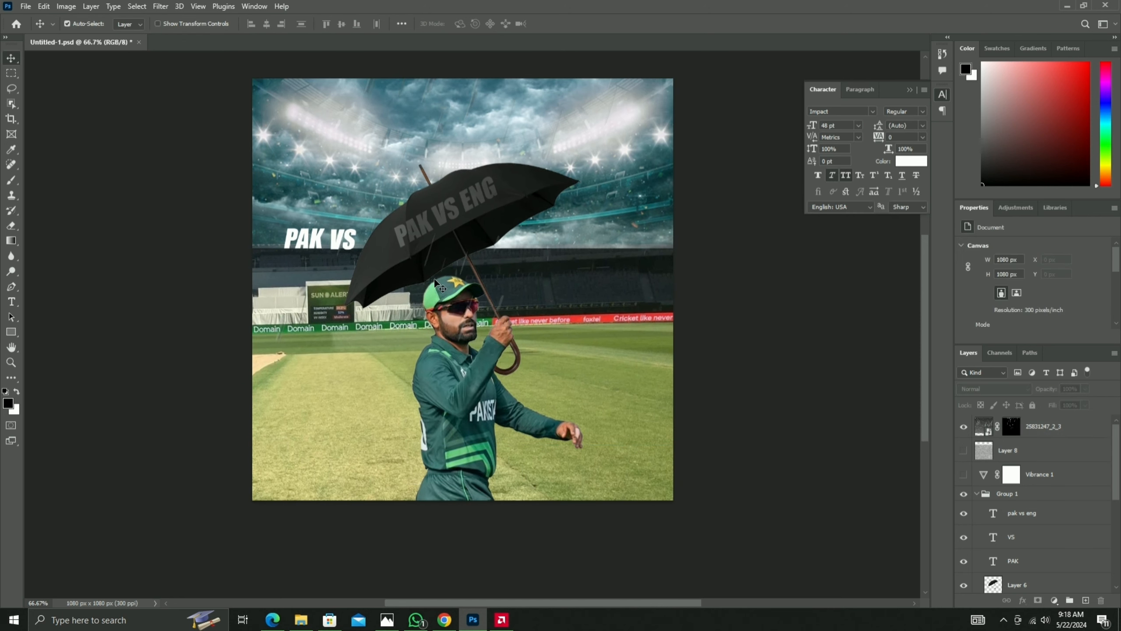
Try moving the faint rain streaks around the umbrella and player, and undo the moves.
click(428, 261)
drag(428, 255, 462, 299)
key(ctrl+z)
key(ctrl+z)
key(ctrl+z)
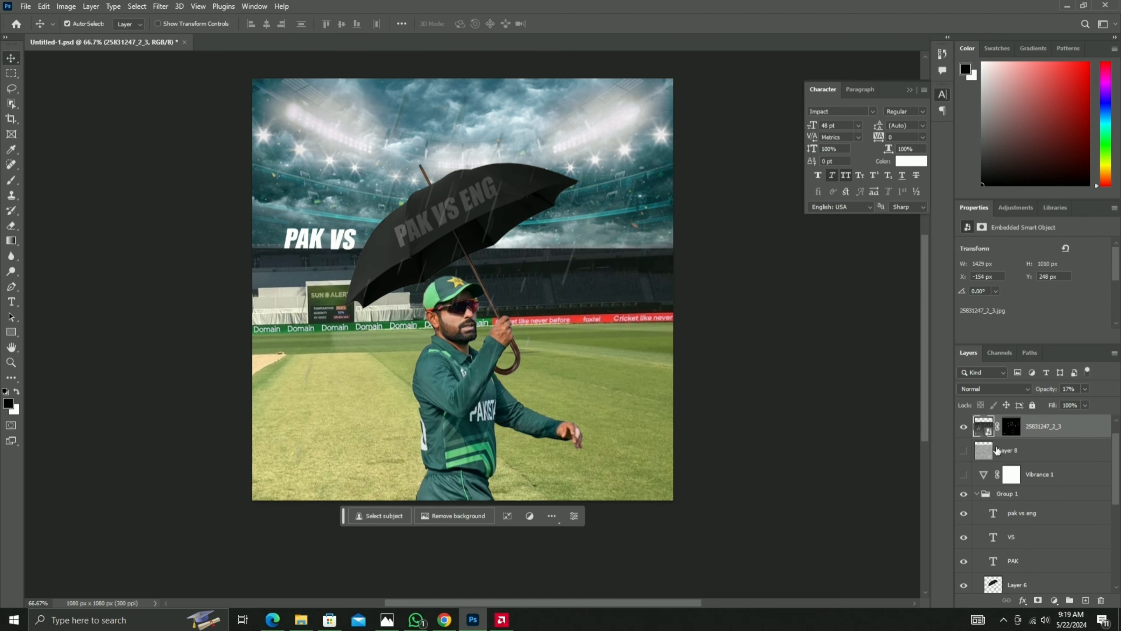
drag(492, 212, 498, 152)
key(ctrl+z)
Hide the 25831247_2_3 layer and paste a black-background rain image, enlarged over the whole canvas with a changed blend mode.
click(963, 424)
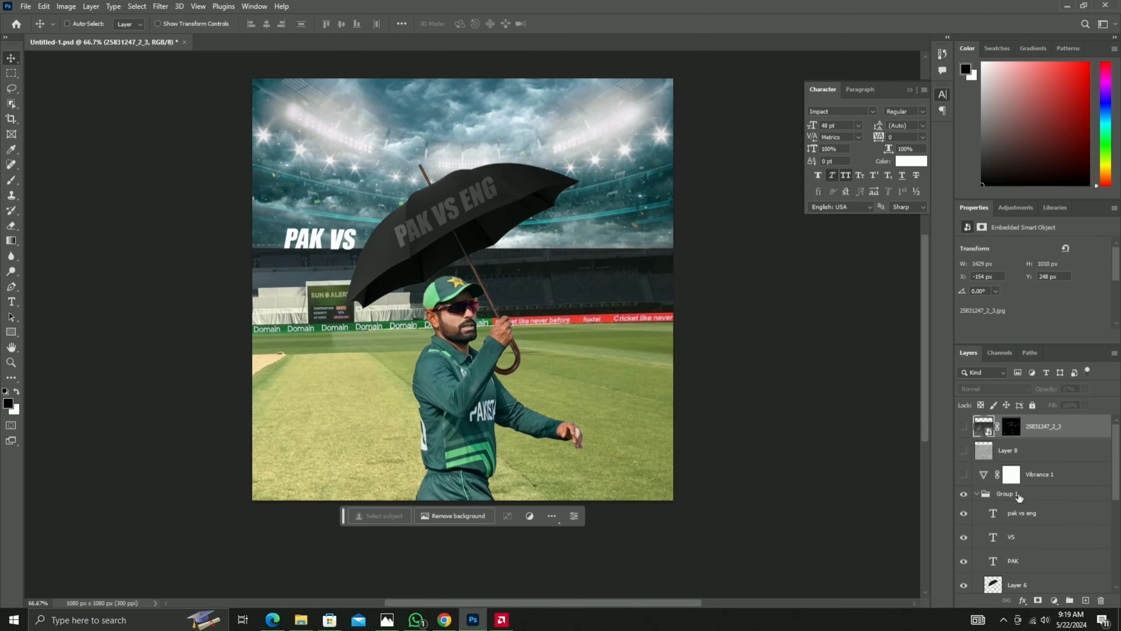
key(ctrl+v)
key(ctrl+t)
drag(525, 331, 684, 437)
drag(533, 297, 533, 234)
drag(462, 374, 463, 507)
key(Return)
click(995, 388)
click(976, 421)
Search Google for "raining ground" in the browser and return to Photoshop.
click(438, 98)
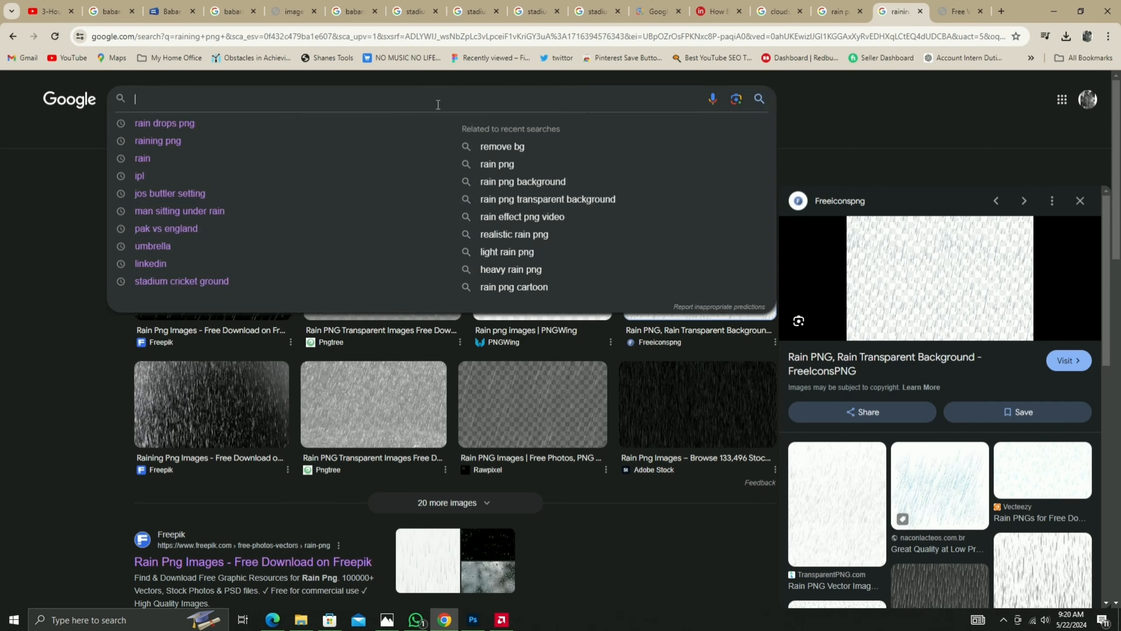
text(raining ground)
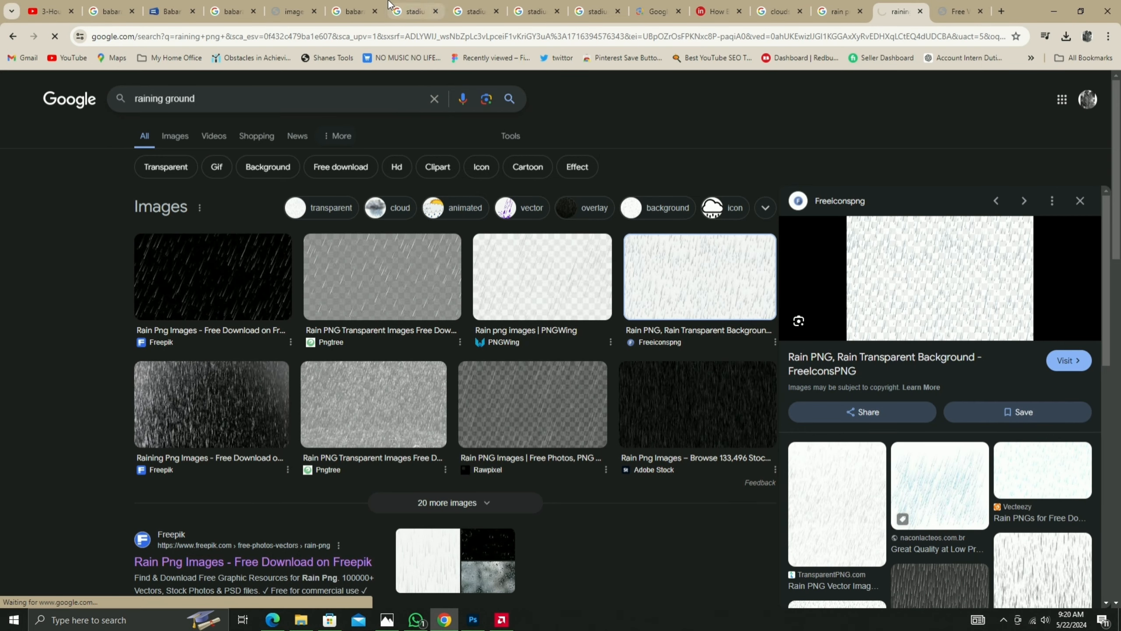
click(472, 619)
Outline the SUN ALERT lettering on the scoreboard and draw a rectangle about 93 by 19 px over it.
scroll(282, 290, up, 5)
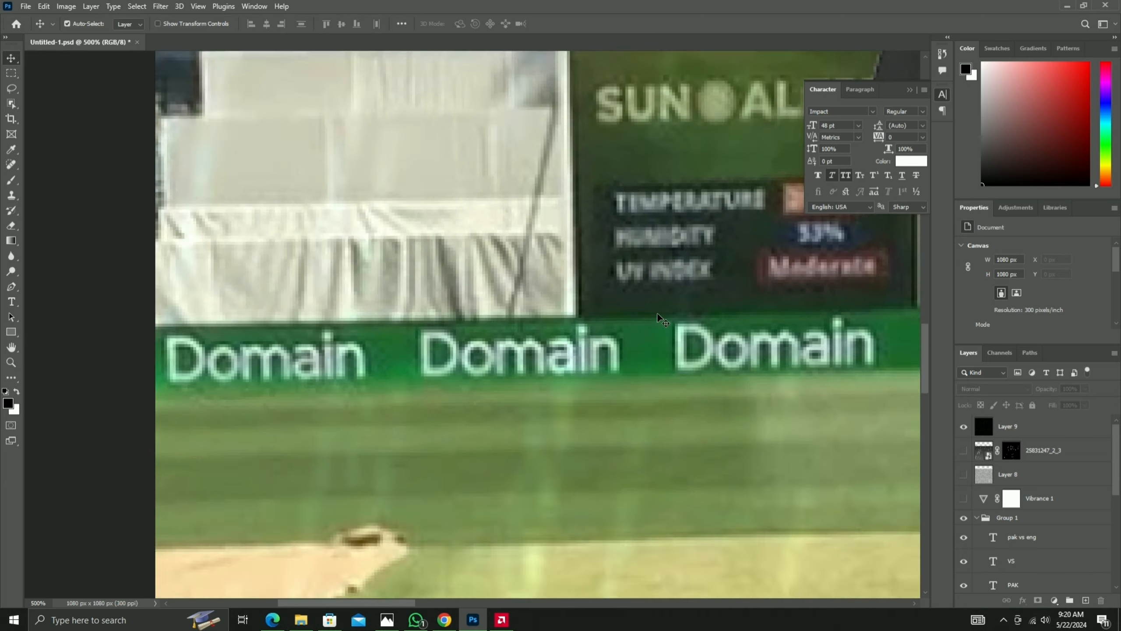
drag(657, 262, 653, 261)
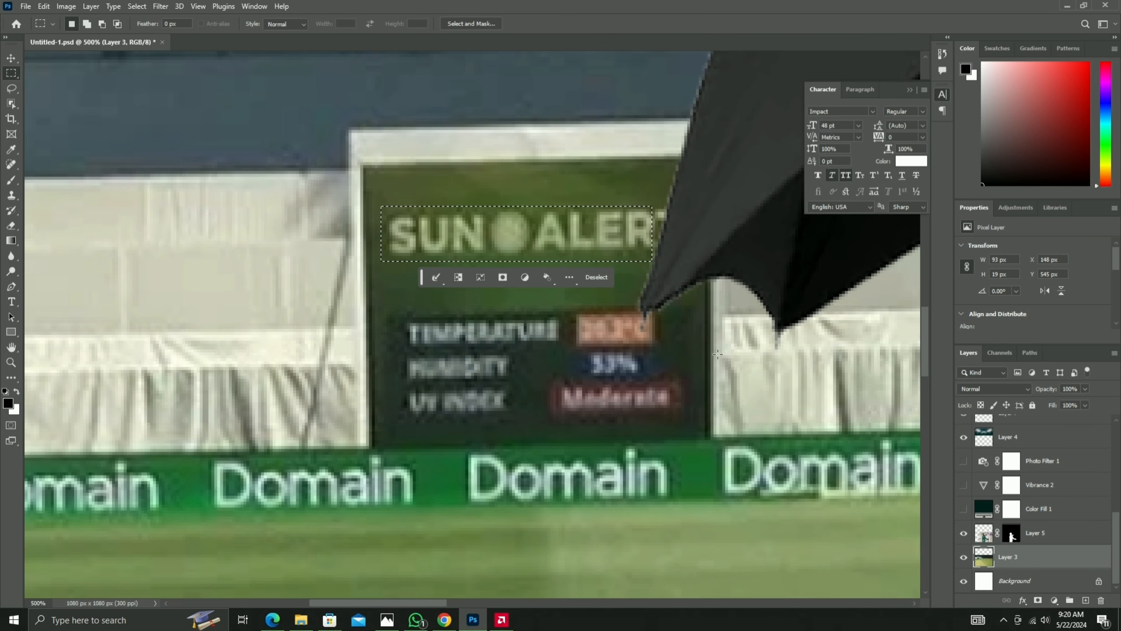
click(11, 331)
click(58, 330)
drag(381, 206, 655, 264)
click(997, 327)
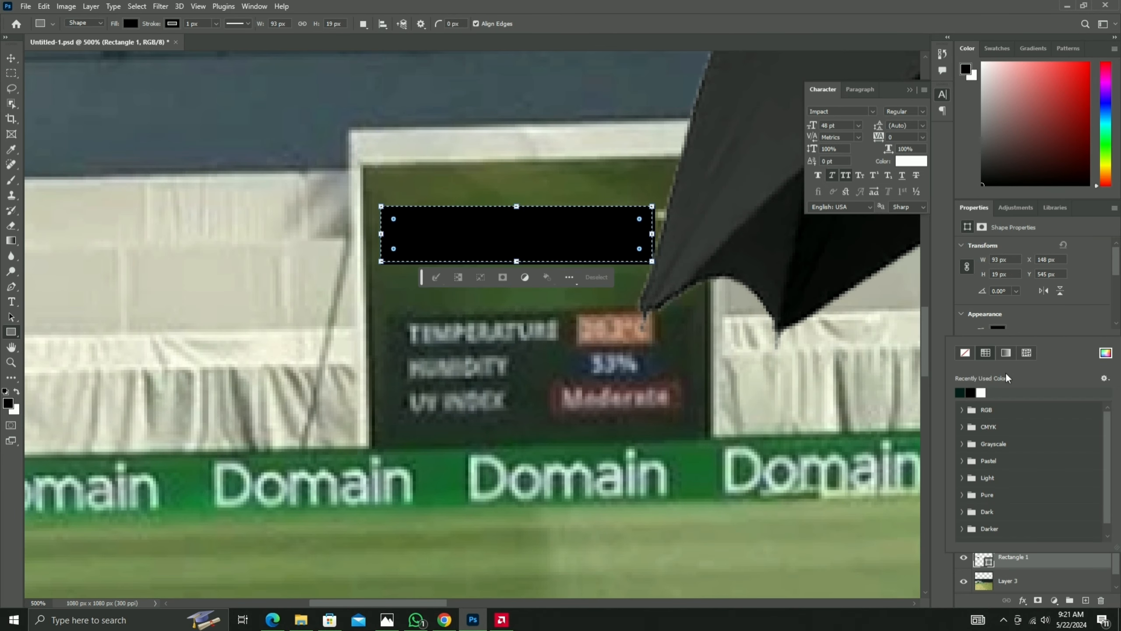
Fill the rectangle over the SUN ALERT lettering with an olive green sampled from the scoreboard and remove its stroke.
key(v)
click(998, 328)
click(973, 391)
click(1108, 354)
click(379, 190)
click(653, 131)
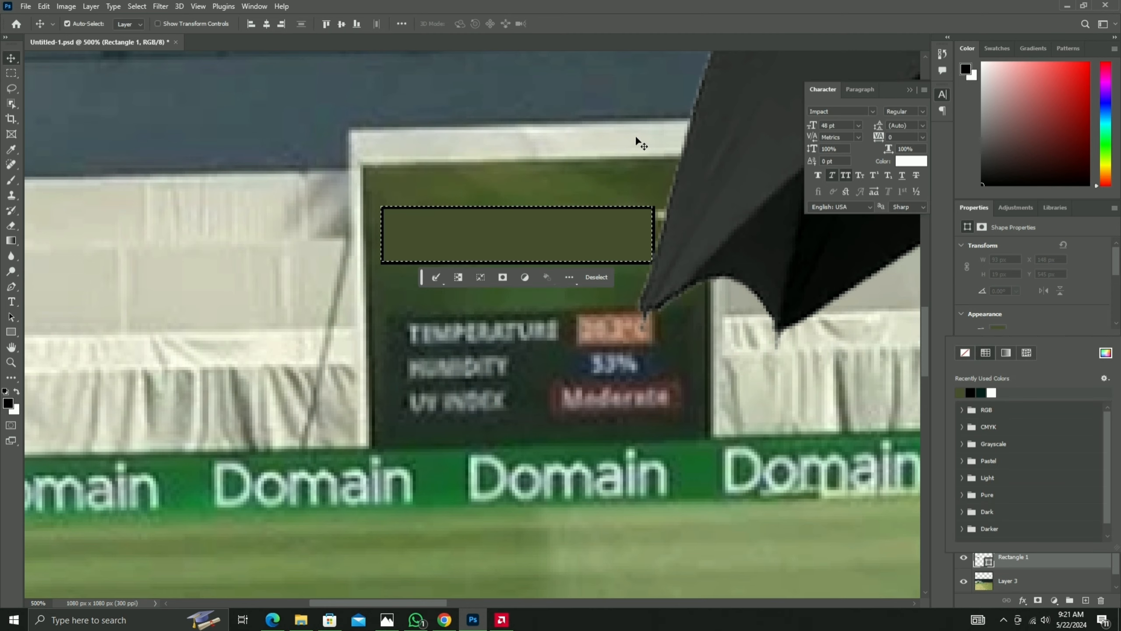
click(1073, 300)
scroll(1073, 302, down, 2)
click(998, 299)
click(965, 326)
key(ctrl+d)
Try cutting the scoreboard panel out of Layer 3 with a rectangular selection and deleting the olive rectangle.
click(50, 97)
scroll(545, 241, up, 1)
key(m)
mouse_move(308, 133)
mouse_down()
mouse_move(720, 458)
mouse_move(515, 208)
mouse_up()
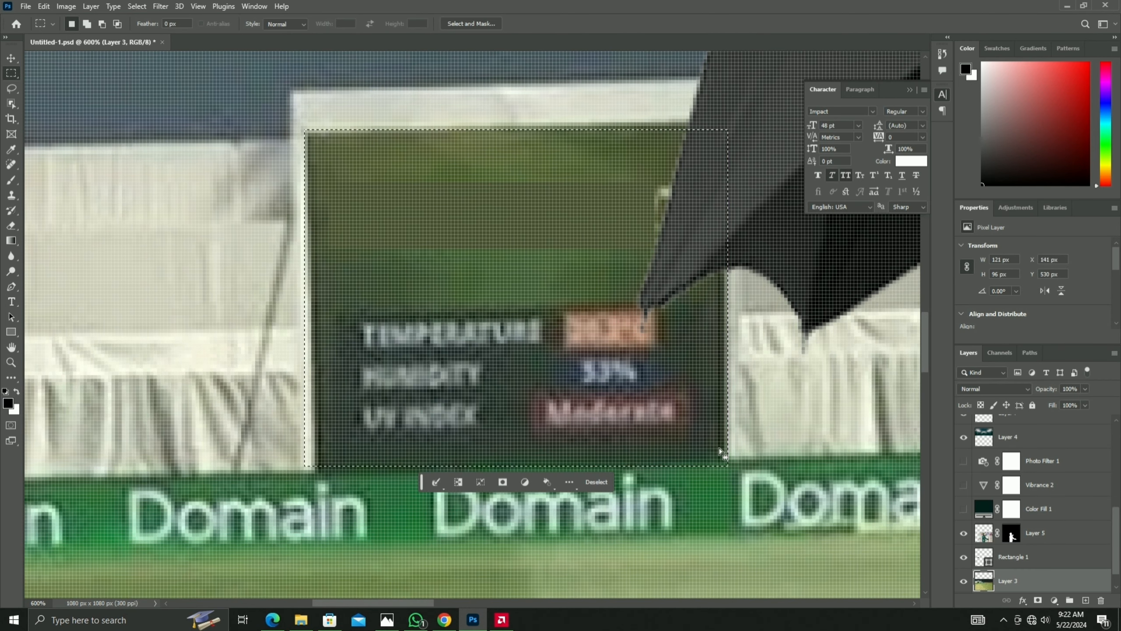
key(Delete)
key(ctrl+d)
key(v)
click(496, 211)
key(Delete)
Undo the removal of the scoreboard panel and the olive rectangle, back to the active panel selection.
scroll(580, 306, up, 3)
key(m)
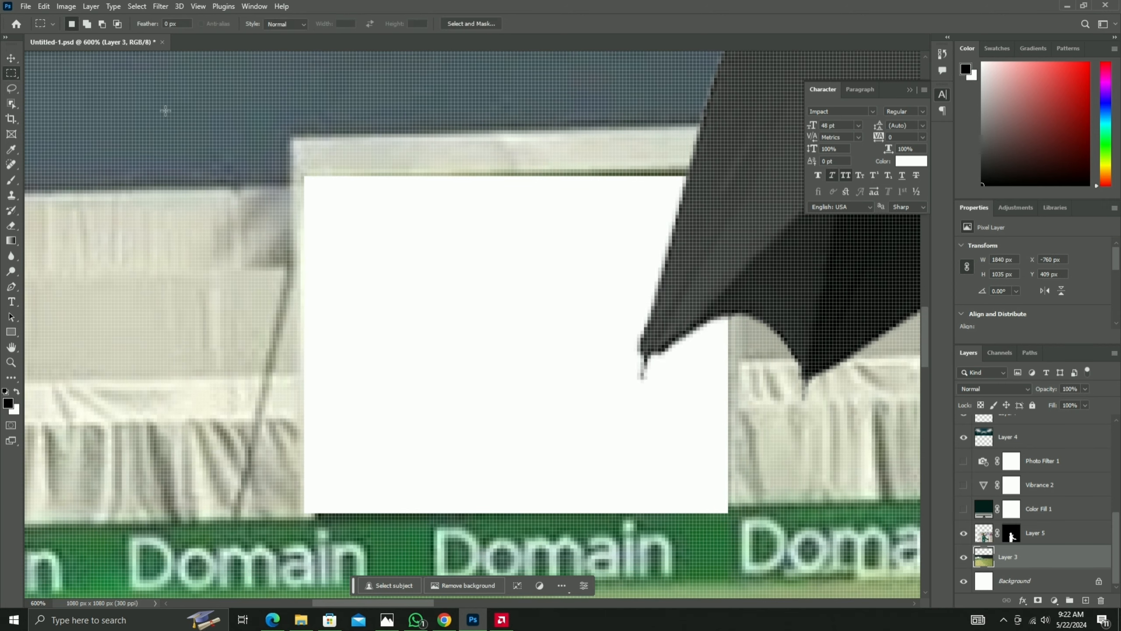
key(Delete)
key(ctrl+d)
scroll(624, 327, up, 1)
key(ctrl+z)
key(ctrl+z)
key(ctrl+z)
key(ctrl+z)
key(ctrl+z)
key(ctrl+z)
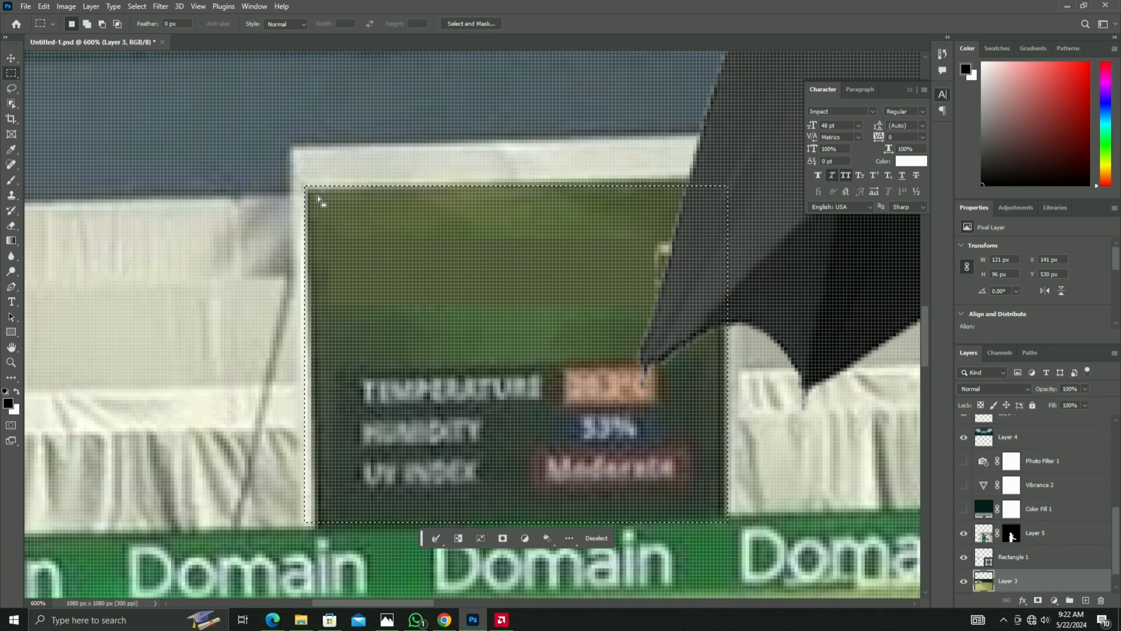
Try refining the selection along the scoreboard panel's edges and deleting the panel from Layer 3.
drag(723, 512, 722, 512)
drag(311, 512, 419, 528)
key(ctrl+z)
drag(419, 513, 726, 517)
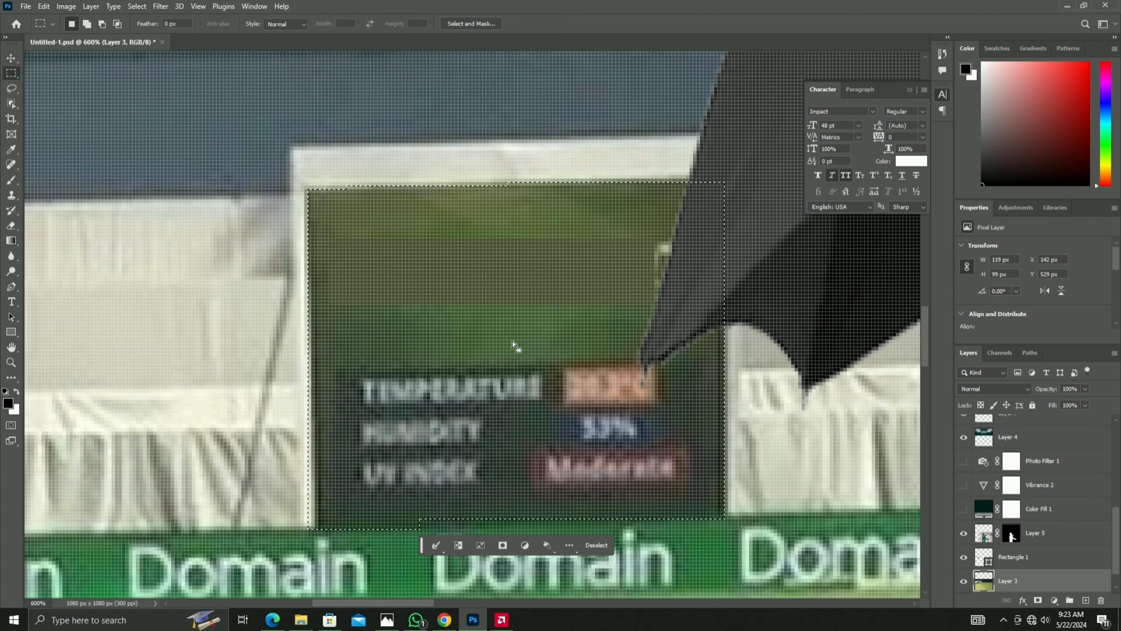
key(Delete)
Try adding a new layer beneath Layer 3 to back the scoreboard cut-out, and undo it together with the panel deletion.
scroll(1047, 589, down, 1)
click(1047, 585)
click(1085, 600)
click(1055, 600)
click(1048, 393)
click(677, 156)
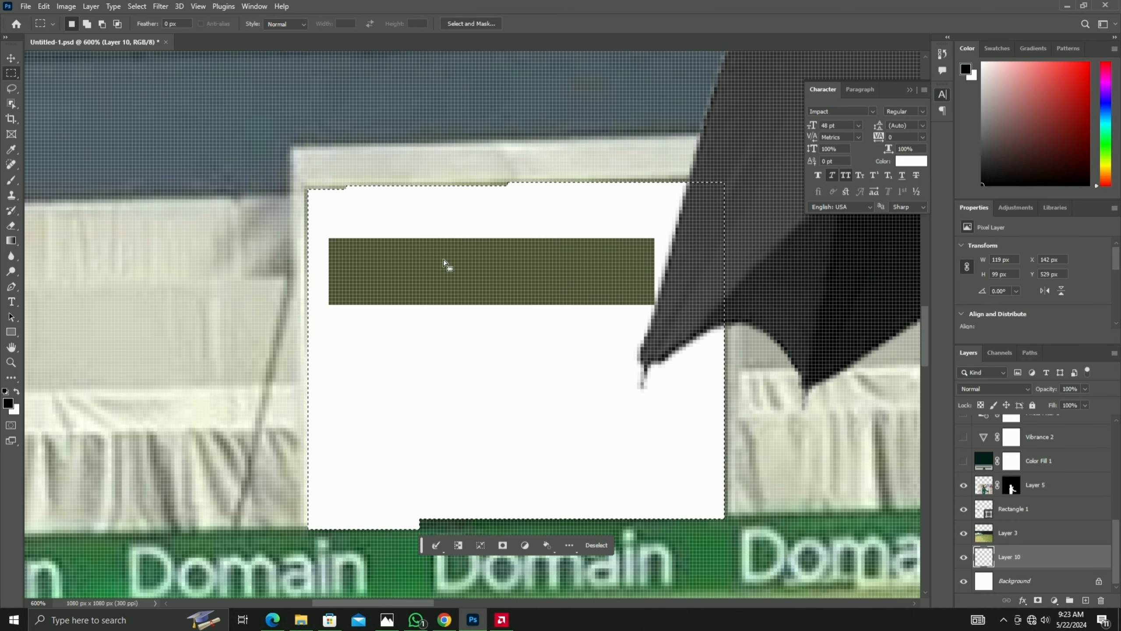
key(v)
key(ctrl+z)
key(ctrl+z)
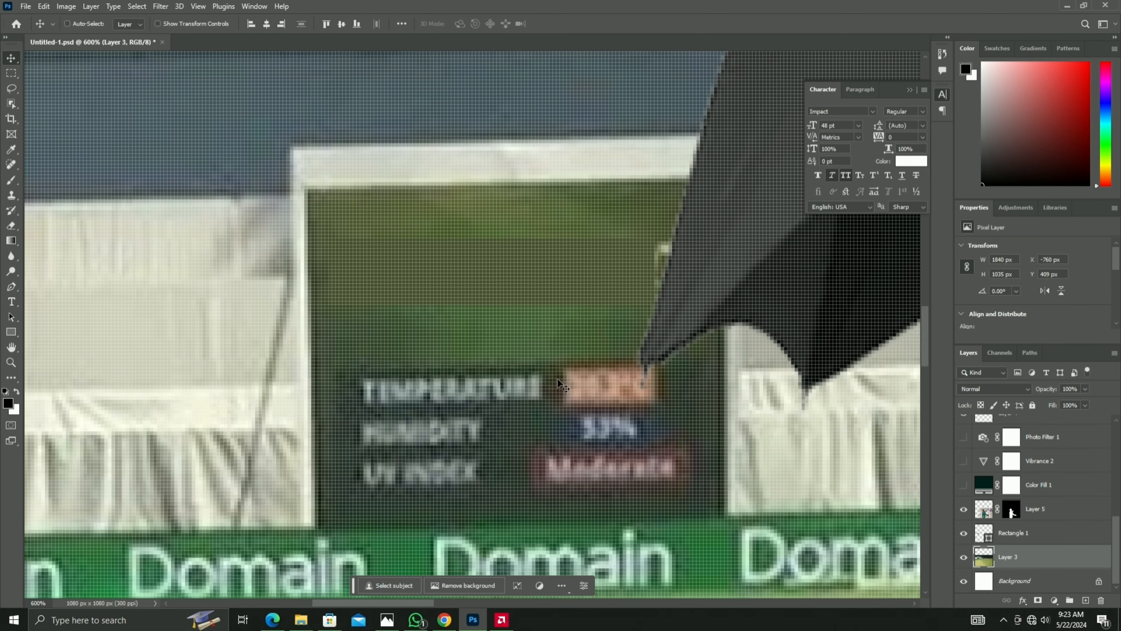
click(11, 73)
drag(357, 372, 697, 501)
key(ctrl+d)
Draw a rectangle about 92 px high over the whole scoreboard panel, filled with the same olive green and without stroke.
click(11, 332)
mouse_move(308, 186)
mouse_down()
mouse_move(412, 312)
mouse_move(724, 508)
mouse_up()
click(997, 327)
click(970, 391)
scroll(998, 309, down, 1)
click(997, 319)
click(965, 342)
key(v)
drag(416, 394, 420, 394)
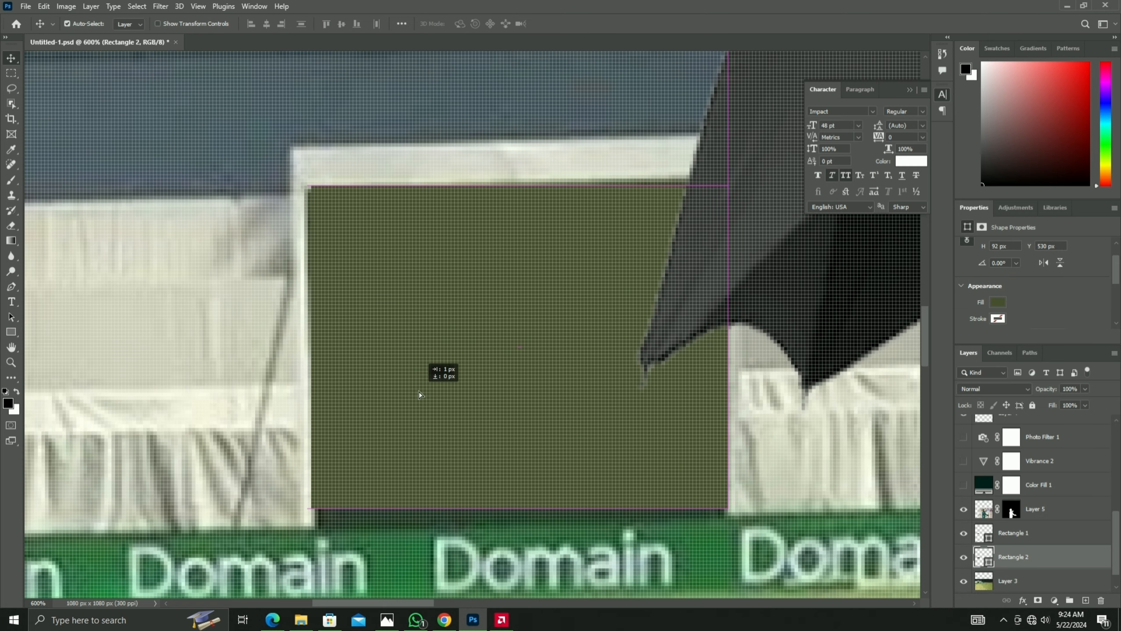
Distort the large olive rectangle's corners and upper edge to fit the scoreboard panel, and hide Rectangle 1.
drag(308, 518, 318, 525)
drag(724, 519, 732, 512)
drag(516, 196, 516, 181)
key(Return)
scroll(989, 525, down, 1)
click(963, 508)
Check how the olive panel fits the scoreboard at poster scale and up close.
key(ctrl+minus)
key(ctrl+minus)
key(ctrl+minus)
key(ctrl+minus)
key(ctrl+minus)
key(ctrl+minus)
key(ctrl+plus)
key(ctrl+plus)
key(ctrl+plus)
key(ctrl+plus)
key(ctrl+plus)
key(ctrl+plus)
key(ctrl+plus)
key(ctrl+plus)
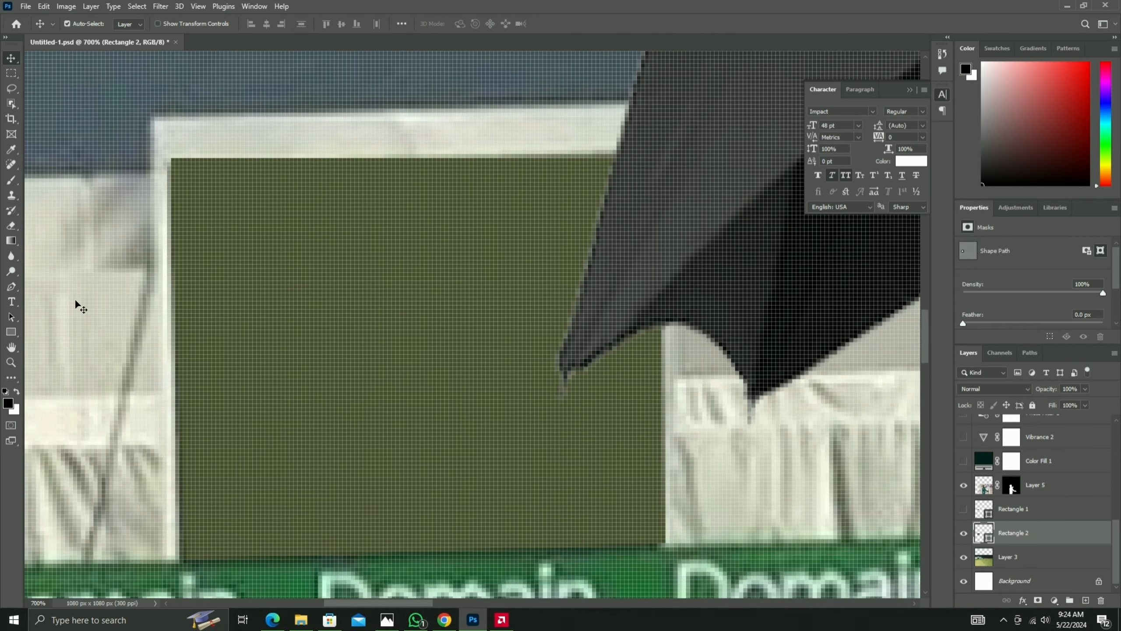
Add the white Impact 48 pt text "MATCH ABANDONED" on a new text layer above the olive panel.
click(12, 302)
click(733, 464)
key(ctrl+minus)
key(ctrl+minus)
key(ctrl+minus)
key(ctrl+minus)
key(ctrl+minus)
key(ctrl+minus)
key(ctrl+minus)
text(MATCH)
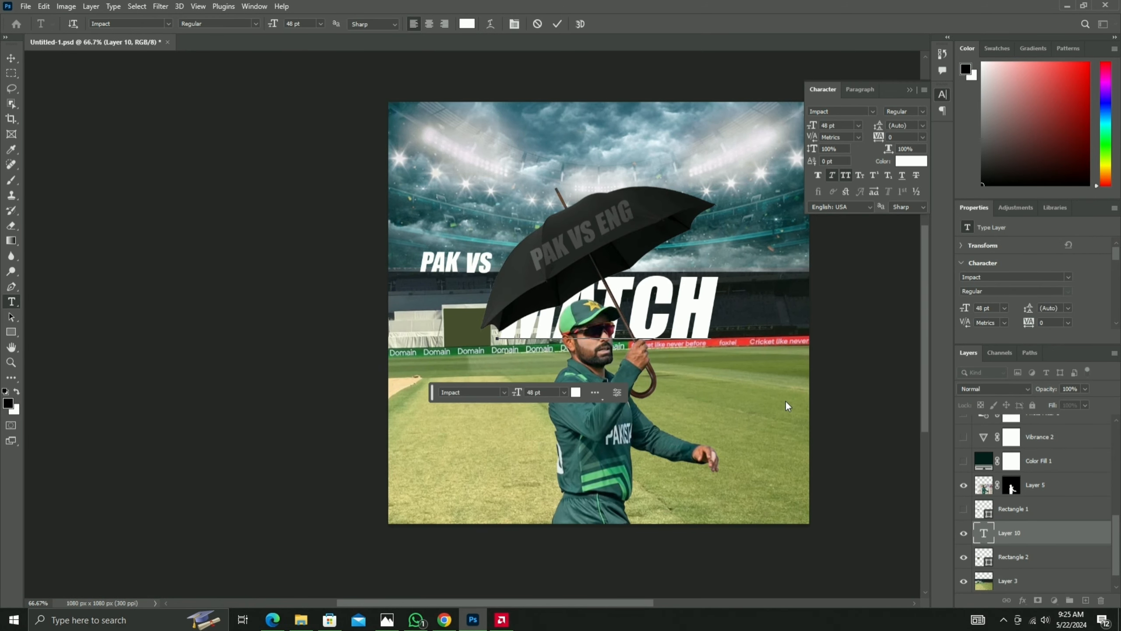
text(AB)
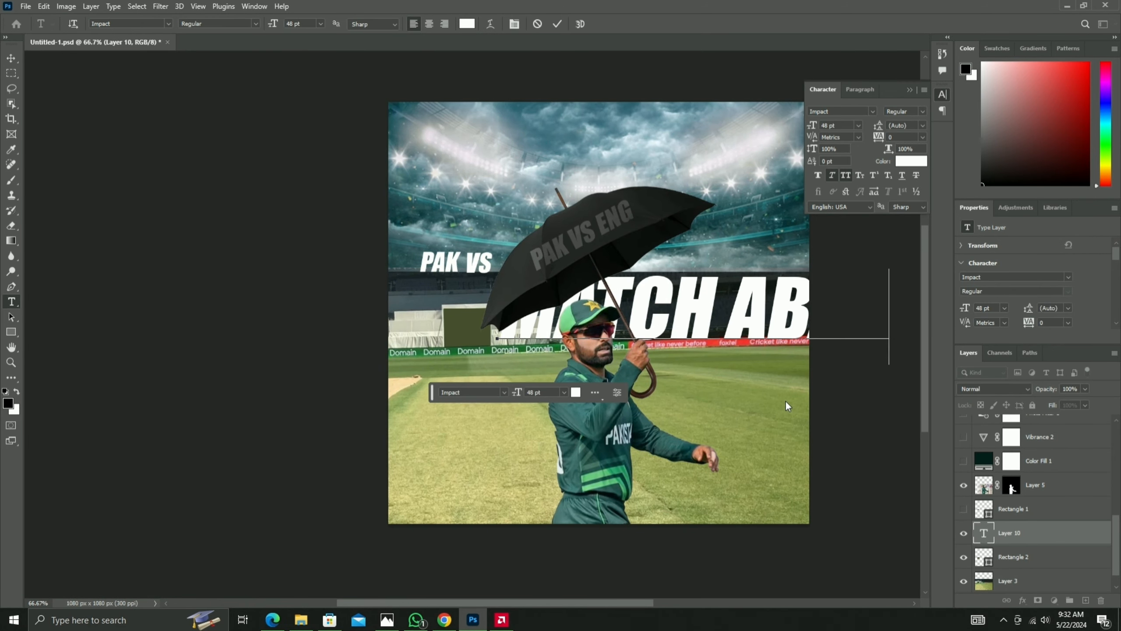
click(556, 25)
Move and shrink the MATCH ABANDONED text so it fits across the poster behind the player.
click(11, 58)
drag(688, 314, 554, 334)
key(ctrl+t)
drag(363, 294, 570, 316)
drag(821, 342, 680, 365)
key(Return)
Switch to the "raining ground" image results and copy the blue iStock image of rain falling on the ground.
scroll(204, 187, down, 1)
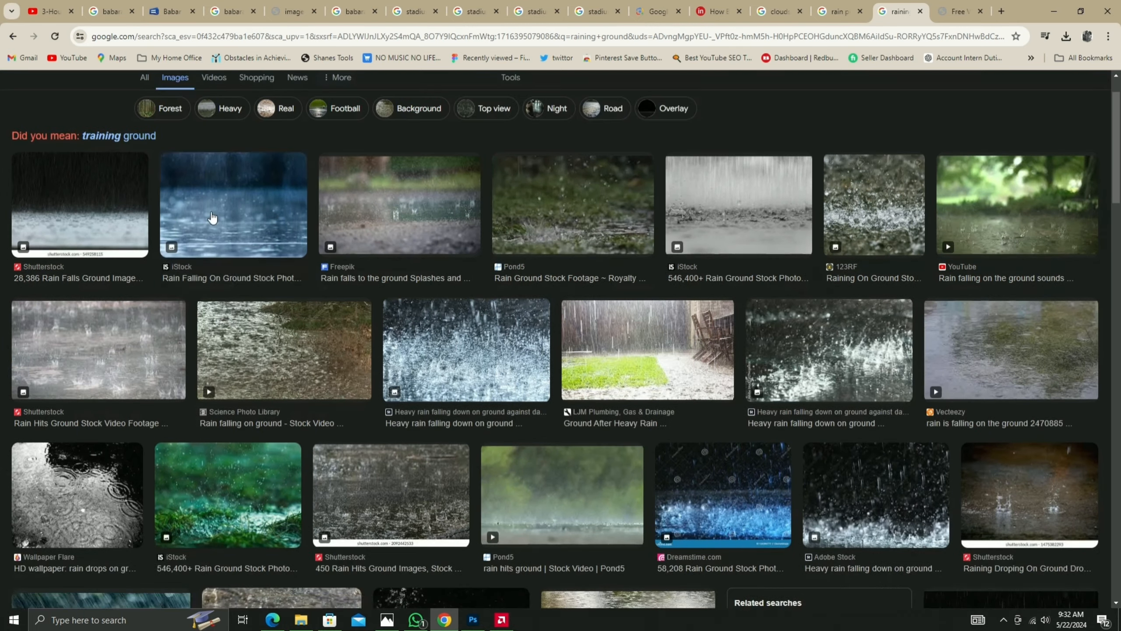
click(208, 199)
right_click(815, 297)
click(850, 478)
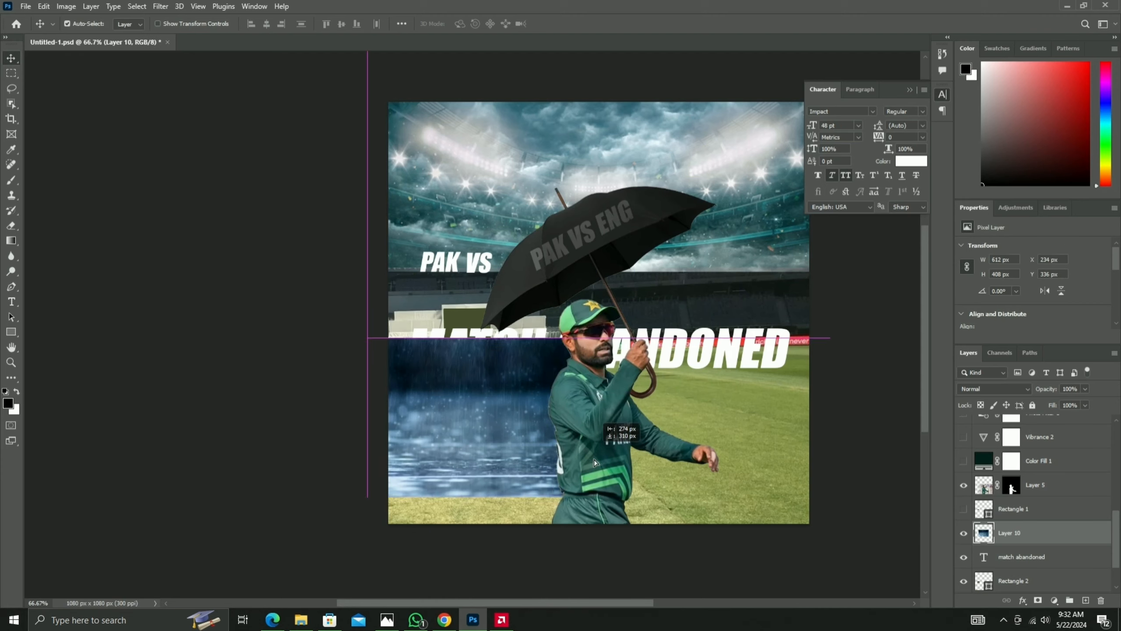
Try enlarging, rotating and slanting the pasted rain image so it covers the poster's lower half behind the player.
drag(594, 459, 515, 379)
drag(519, 459, 587, 391)
drag(554, 308, 558, 206)
drag(651, 422, 696, 359)
drag(598, 147, 680, 171)
drag(597, 399, 528, 554)
drag(798, 360, 875, 396)
drag(412, 362, 342, 316)
Try the Screen blend mode on the rain image and shrink it into a slanted band across the stands.
click(993, 388)
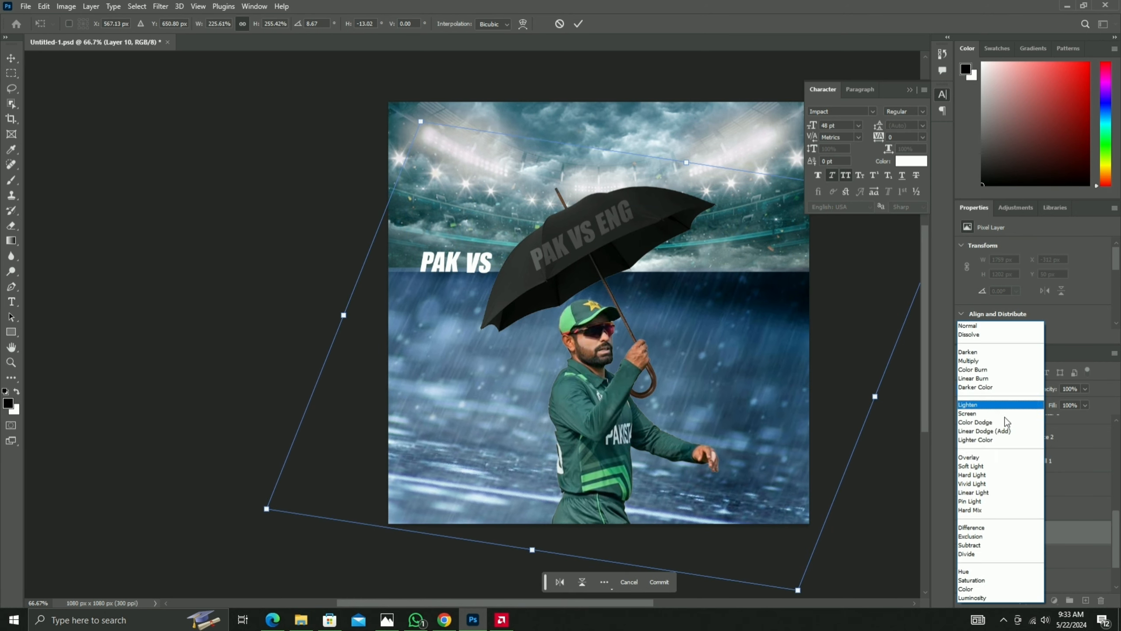
click(1015, 414)
drag(874, 397, 729, 315)
drag(626, 374, 695, 419)
click(993, 389)
click(988, 254)
drag(528, 553, 598, 398)
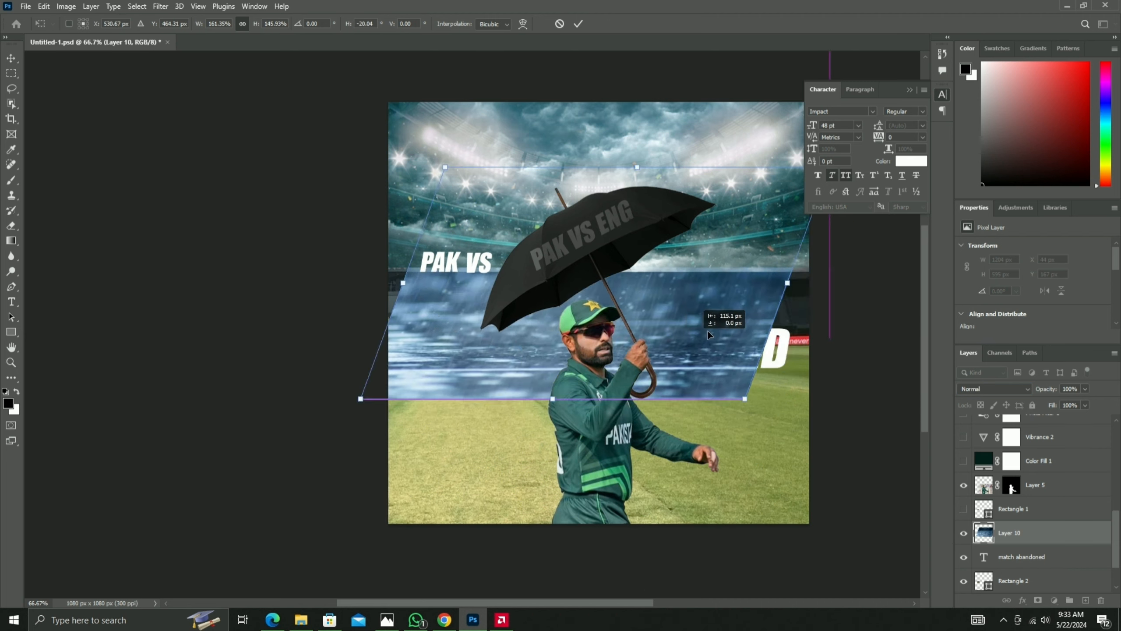
drag(708, 330, 748, 301)
key(Return)
Put the MATCH ABANDONED text layer above the rain image and give the text a drop shadow.
drag(1028, 533, 1032, 567)
right_click(1029, 533)
click(1037, 6)
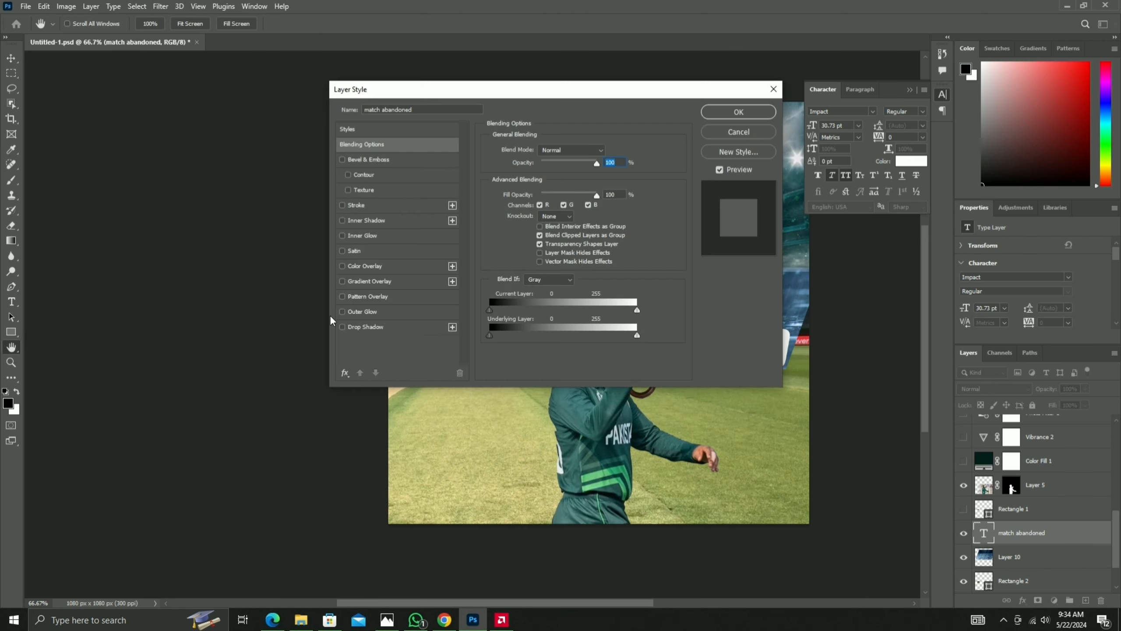
click(367, 325)
drag(461, 93, 736, 164)
click(854, 223)
click(854, 223)
click(1012, 181)
drag(728, 338, 728, 329)
key(ctrl+z)
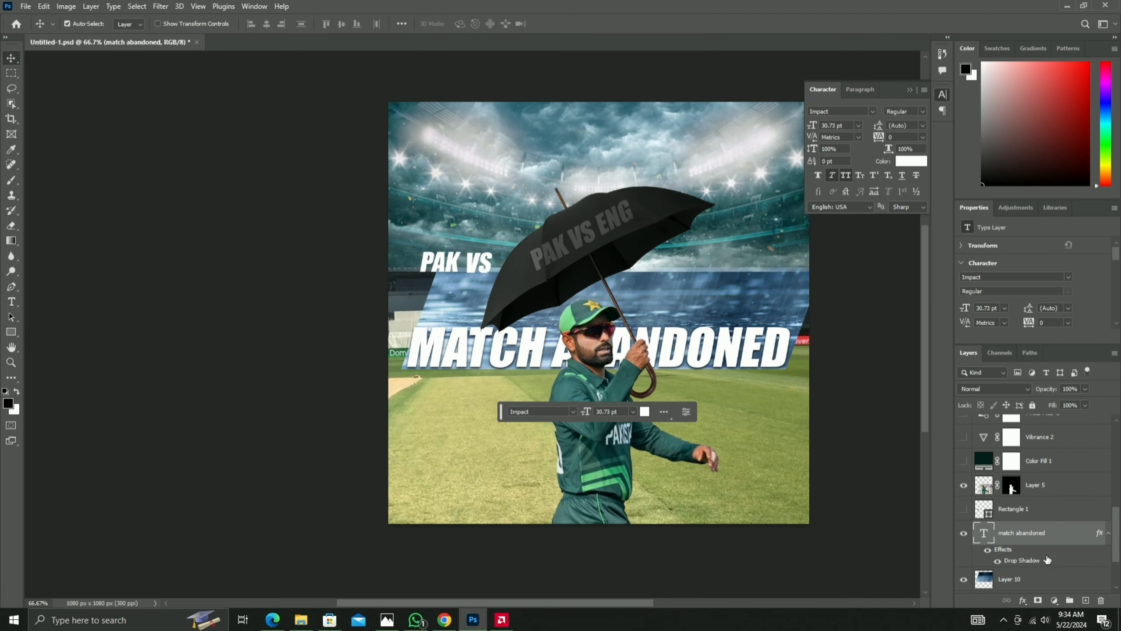
Clip the rain image to the MATCH ABANDONED letters and squash it into a wide strip over their lower half.
click(1028, 585)
drag(1028, 585, 1031, 532)
right_click(1030, 537)
click(1055, 302)
key(ctrl+t)
drag(636, 137, 625, 293)
drag(618, 306, 628, 305)
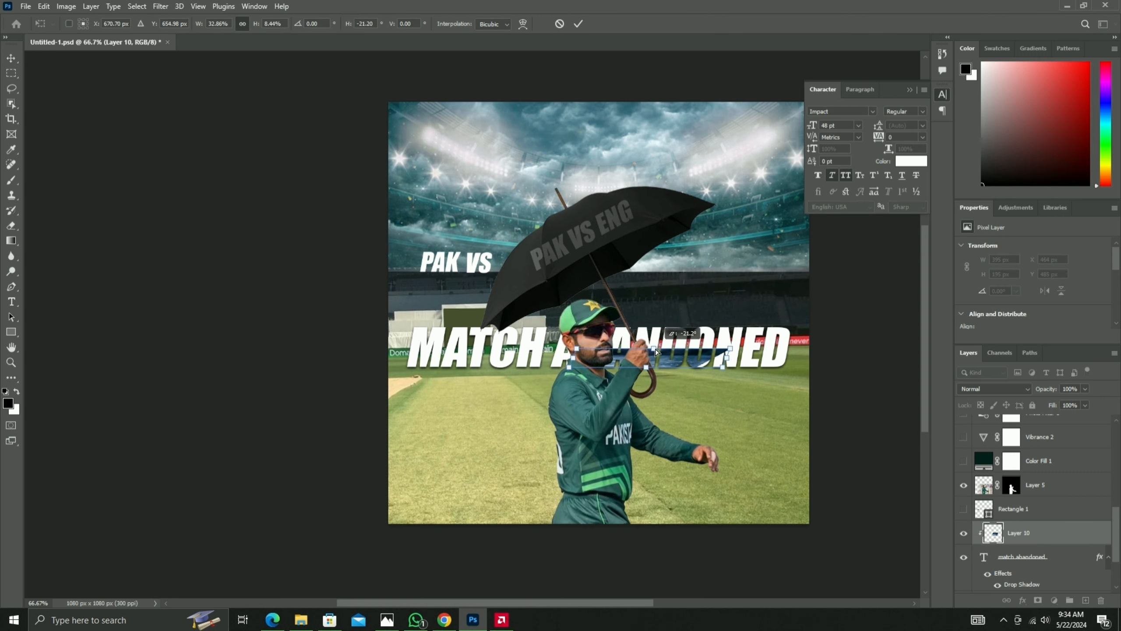
drag(570, 368, 301, 367)
drag(826, 364, 856, 365)
key(Return)
click(825, 429)
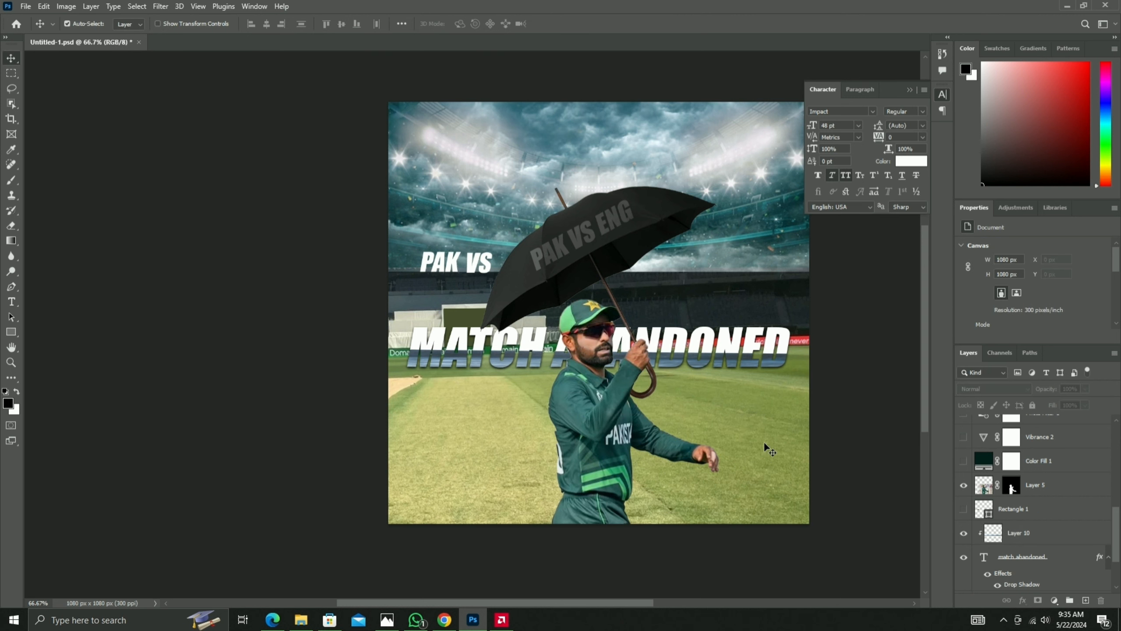
Release the rain strip from the MATCH ABANDONED text and delete its layer.
click(964, 557)
click(963, 557)
right_click(1037, 557)
click(1073, 582)
scroll(1073, 582, down, 3)
right_click(1038, 461)
click(975, 373)
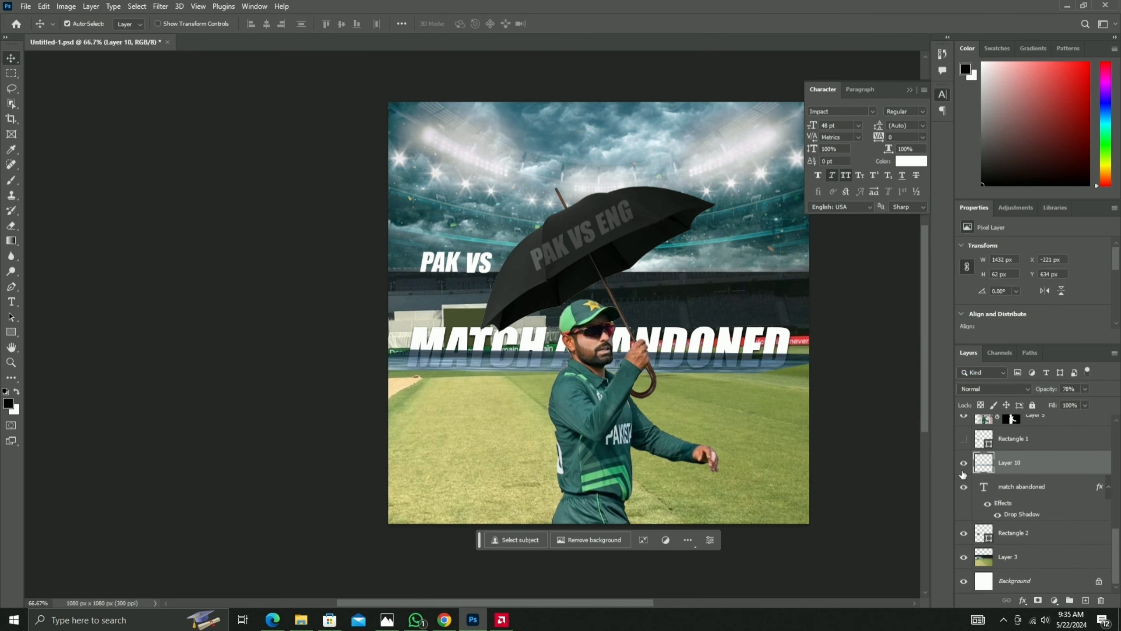
click(963, 463)
key(Delete)
Try the MATCH ABANDONED text slightly lower and preview Linear Dodge (Add) blending on the stormy sky layer.
key(shift+Down)
key(shift+Down)
key(shift+Down)
click(858, 413)
scroll(614, 202, up, 1)
click(614, 201)
click(1004, 390)
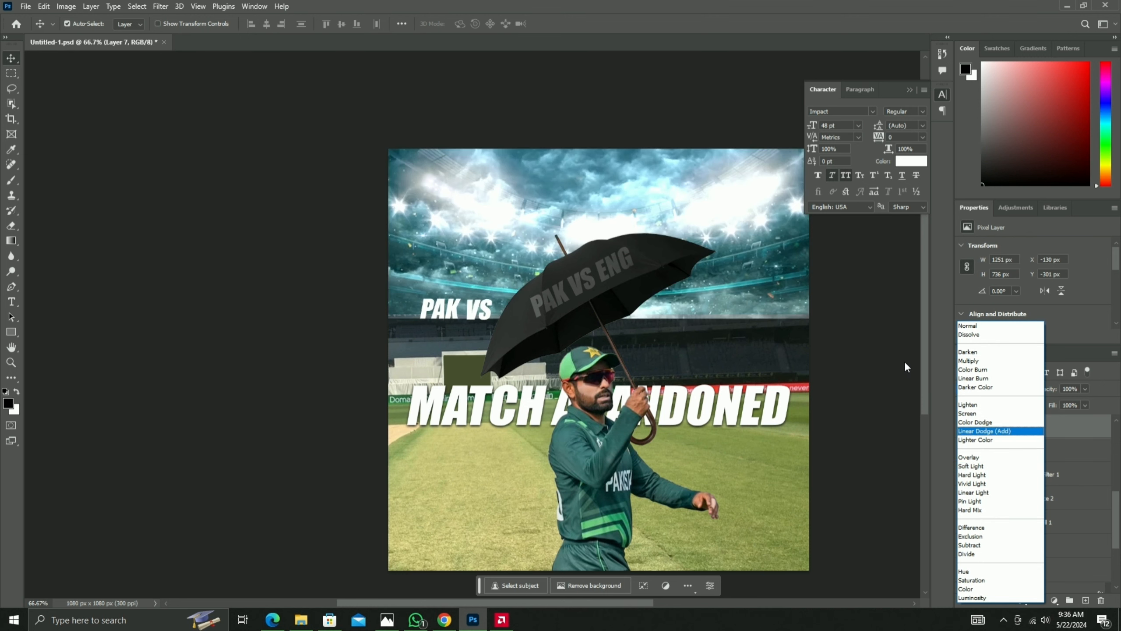
key(Escape)
drag(681, 415, 682, 404)
Duplicate the MATCH ABANDONED text, place a copy above the player layer and set that copy's opacity to 0%.
key(ctrl+j)
key(ctrl+])
key(ctrl+])
mouse_move(1033, 558)
mouse_down()
mouse_move(1040, 580)
mouse_move(1050, 544)
mouse_up()
click(1076, 489)
drag(1085, 389, 996, 378)
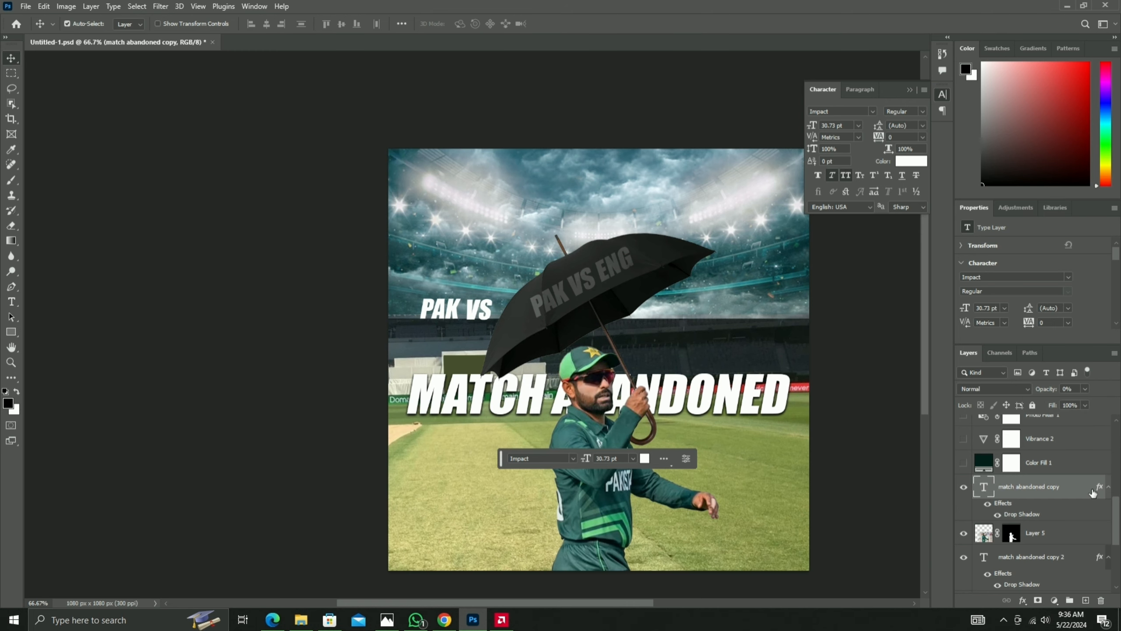
Give the upper MATCH ABANDONED copy a white stroke in place of its drop shadow.
double_click(1093, 492)
click(636, 275)
click(793, 304)
click(679, 139)
click(1006, 185)
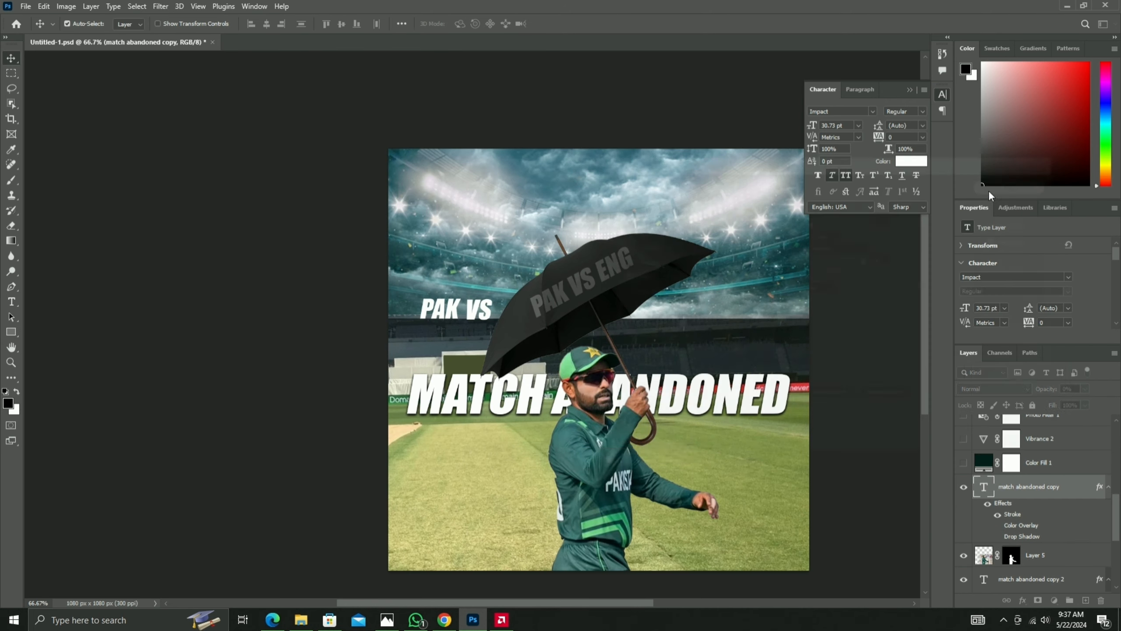
Try the outlined text copy above the Color Fill 1 layer and return it to directly above the player layer.
click(963, 544)
click(963, 543)
drag(1020, 486, 1011, 450)
scroll(1015, 459, up, 1)
drag(1038, 511, 1038, 481)
scroll(1019, 540, down, 3)
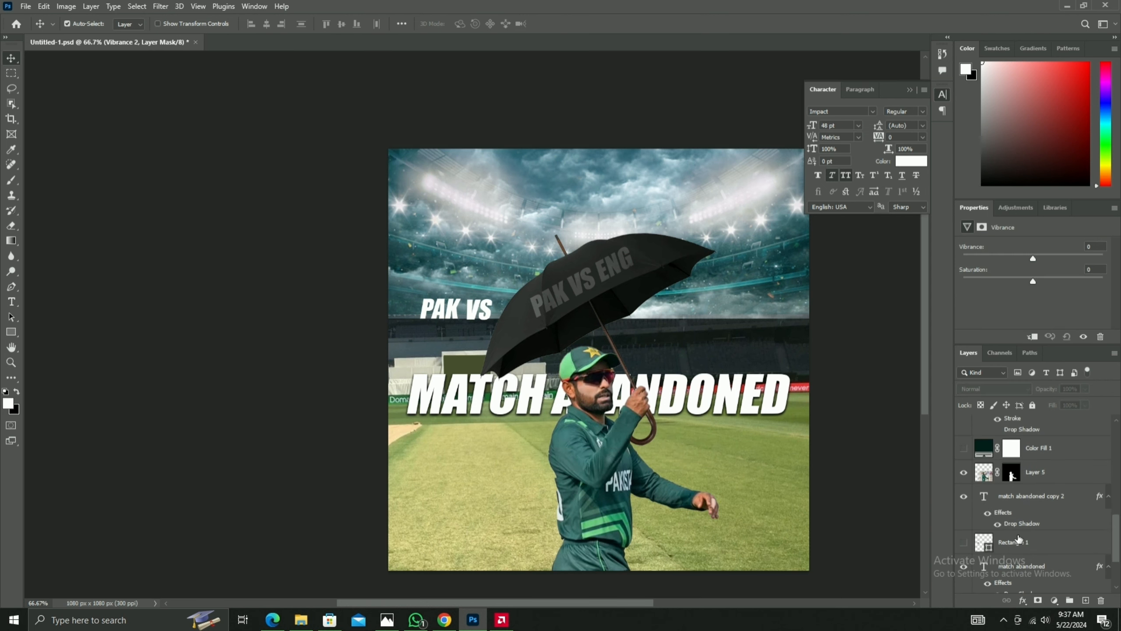
click(1022, 565)
scroll(1065, 445, up, 2)
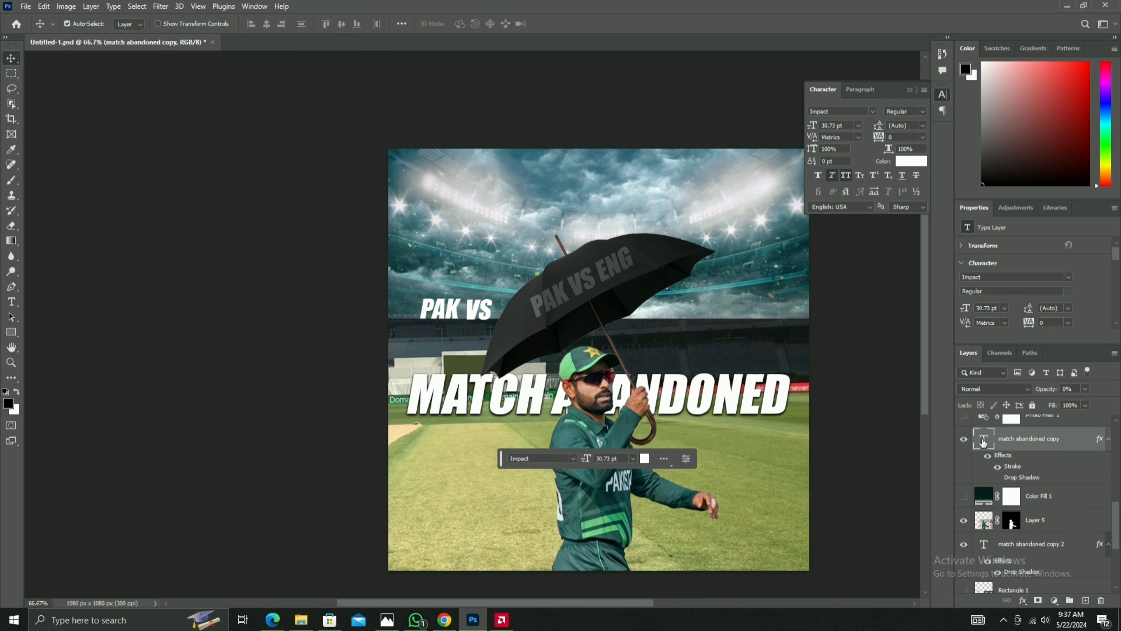
drag(984, 441, 1015, 508)
Set the text copy's stroke to 2 px outside in white and try the copy at 26% opacity over the player.
double_click(1012, 489)
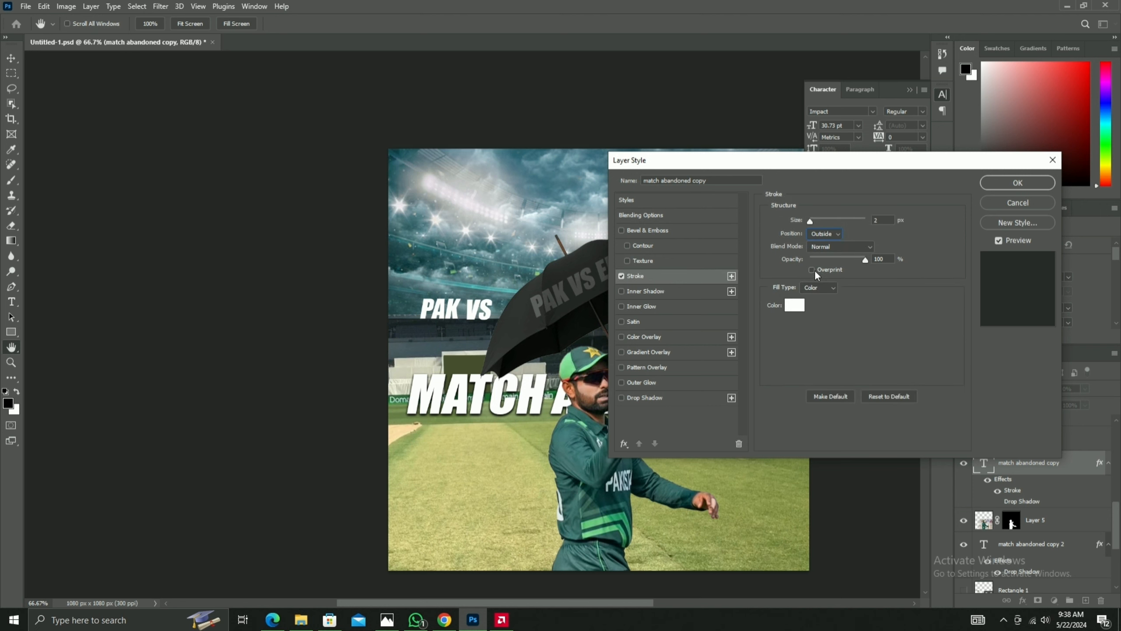
key(Return)
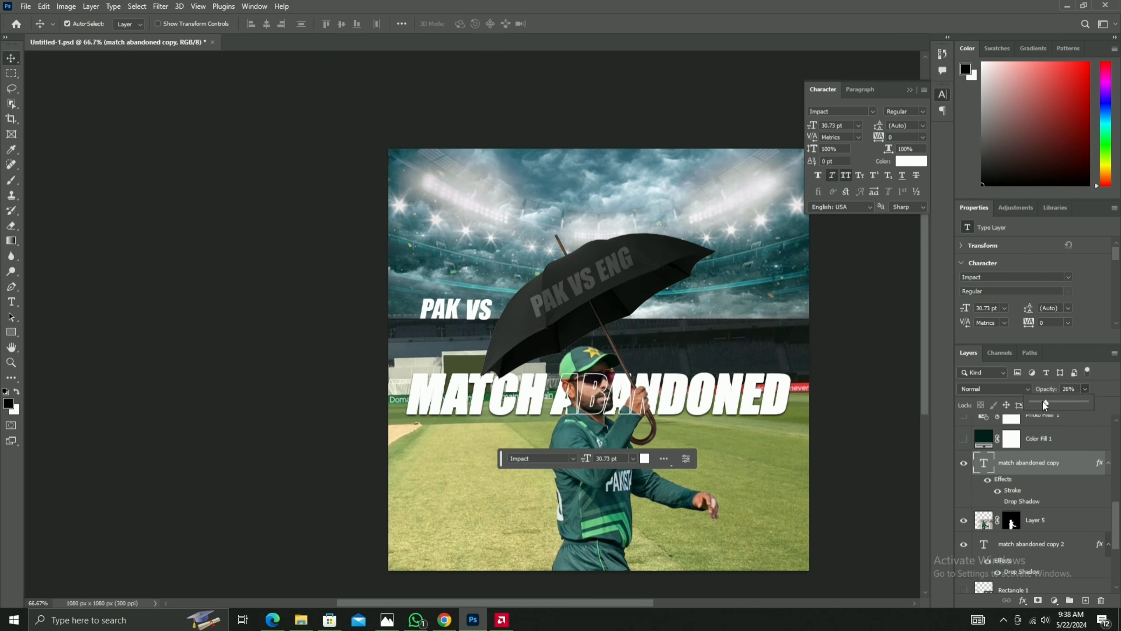
click(859, 488)
scroll(1005, 560, down, 3)
click(591, 459)
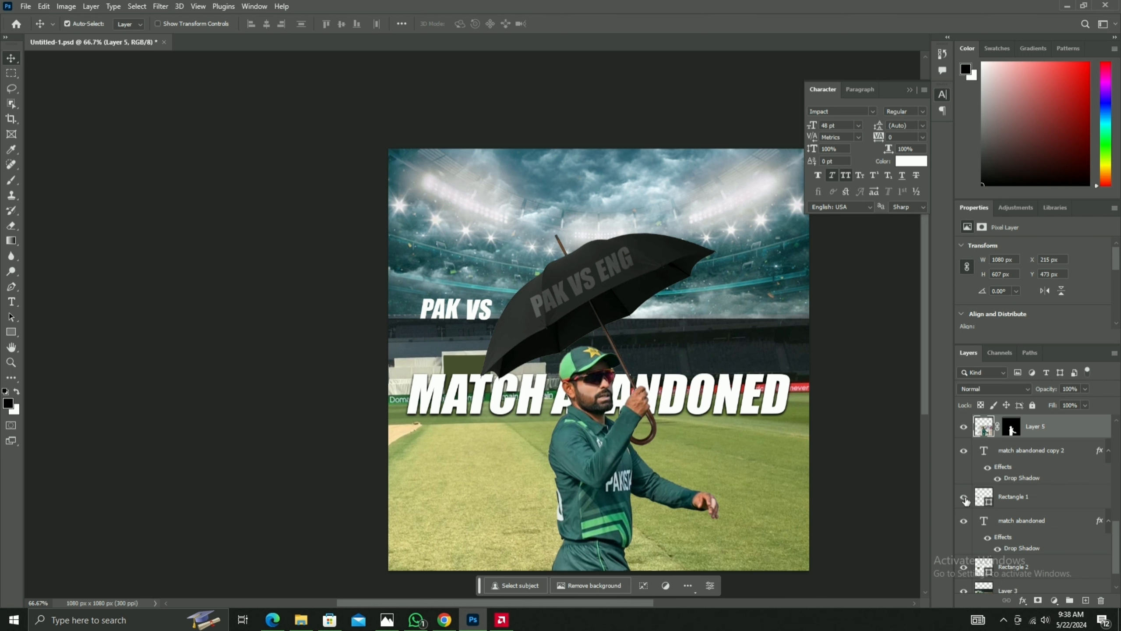
Change the duplicated PAK text to "PAK VS ENG" and "1ST T20 2K24" on two lines and shrink it toward the scoreboard.
scroll(965, 499, down, 5)
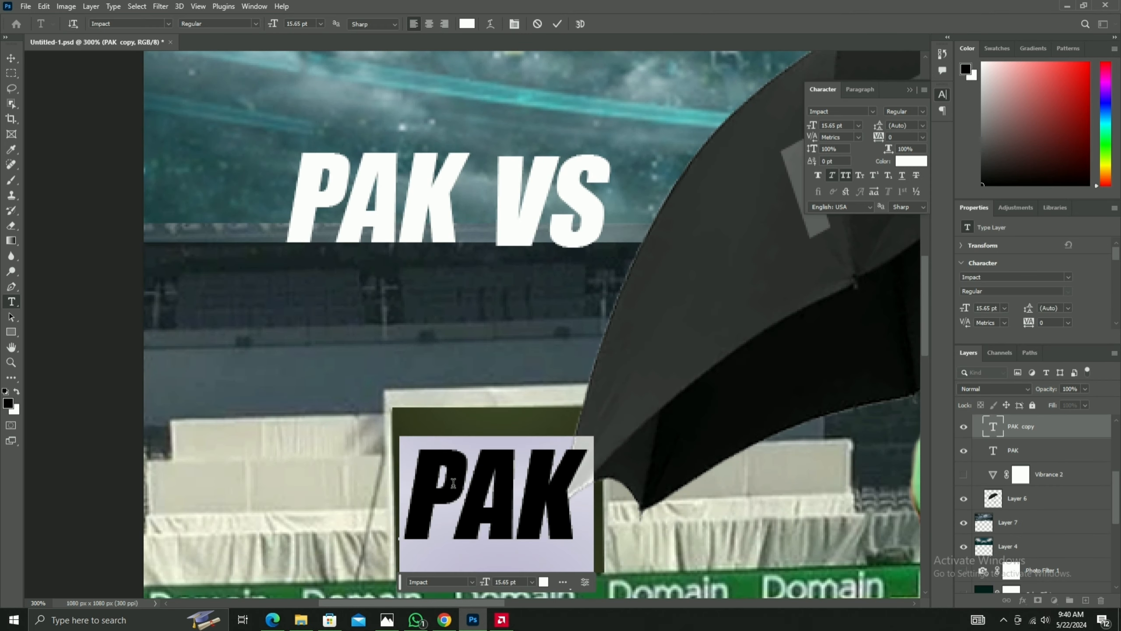
text(PAK VS ENG)
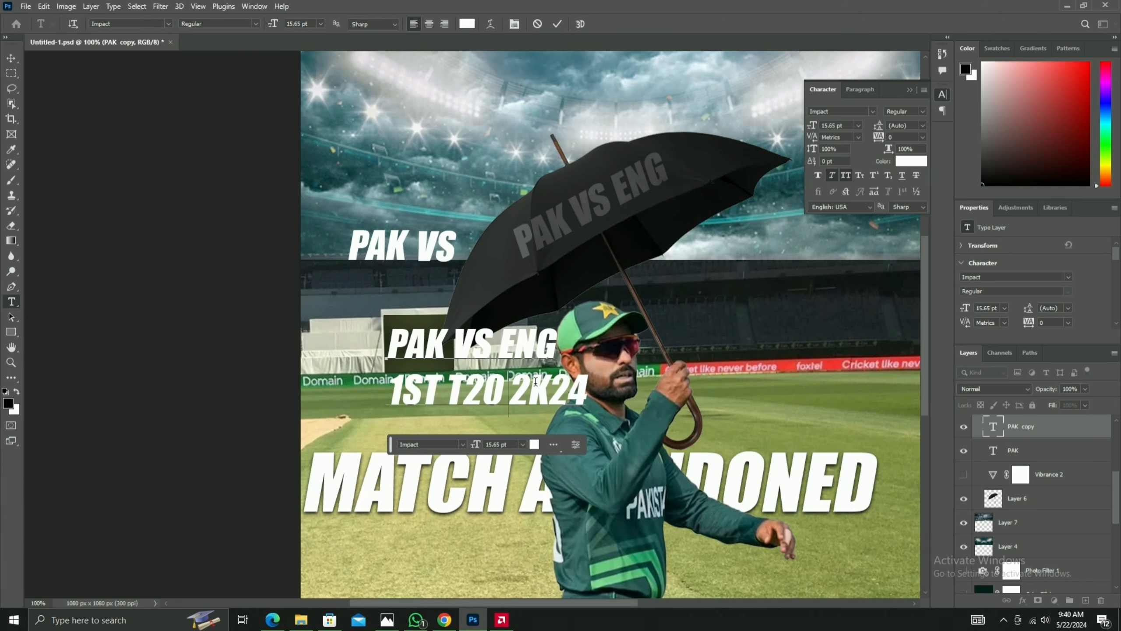
key(ctrl+t)
drag(386, 462, 469, 349)
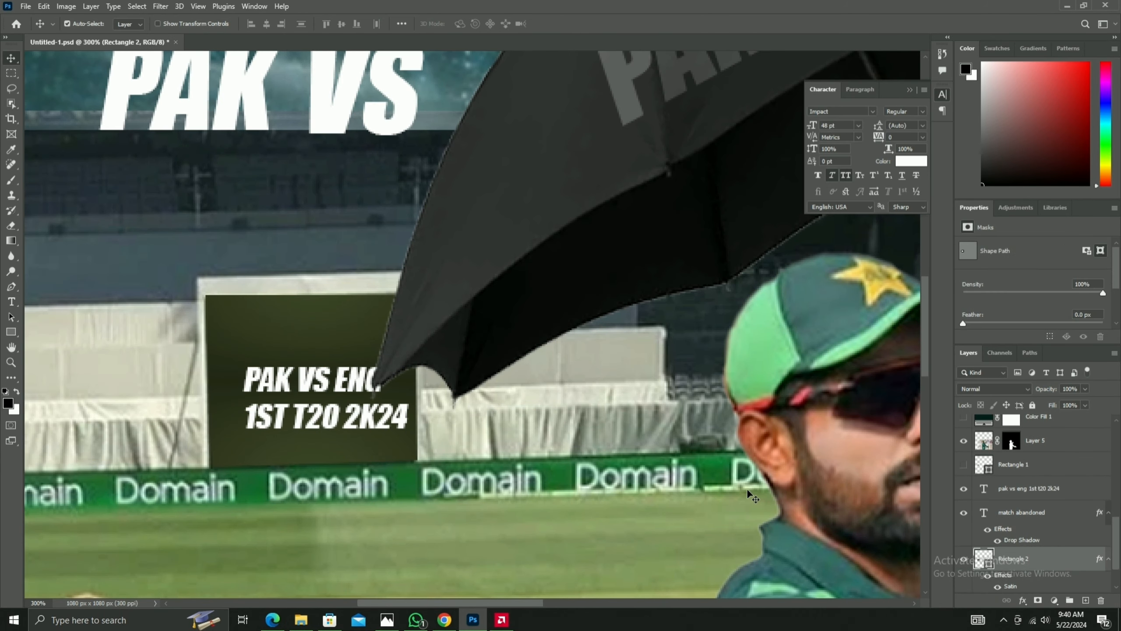
Move the scoreboard text layer below MATCH ABANDONED, scale the text to about 82% and centre its lines on the olive panel.
drag(1034, 489, 1077, 546)
drag(300, 390, 294, 399)
key(ctrl+t)
drag(401, 372, 386, 379)
scroll(1078, 299, down, 4)
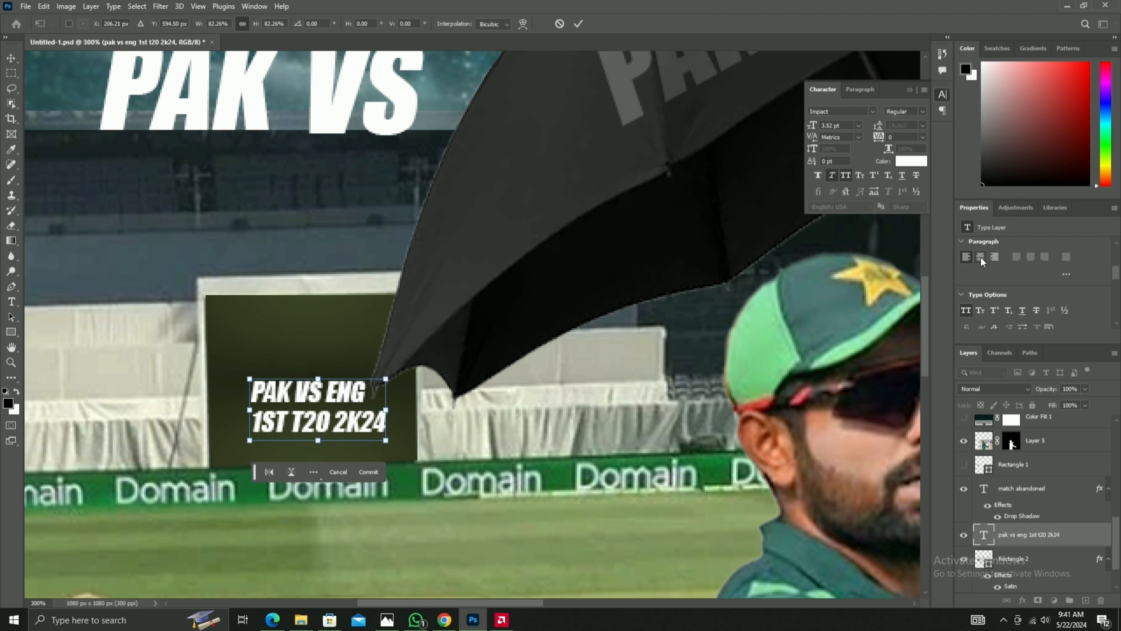
key(Return)
Duplicate the scoreboard text and change the upper copy to "washed out".
drag(310, 409, 322, 339)
key(ctrl+j)
double_click(322, 339)
key(ctrl+a)
text(wa)
key(ctrl+Return)
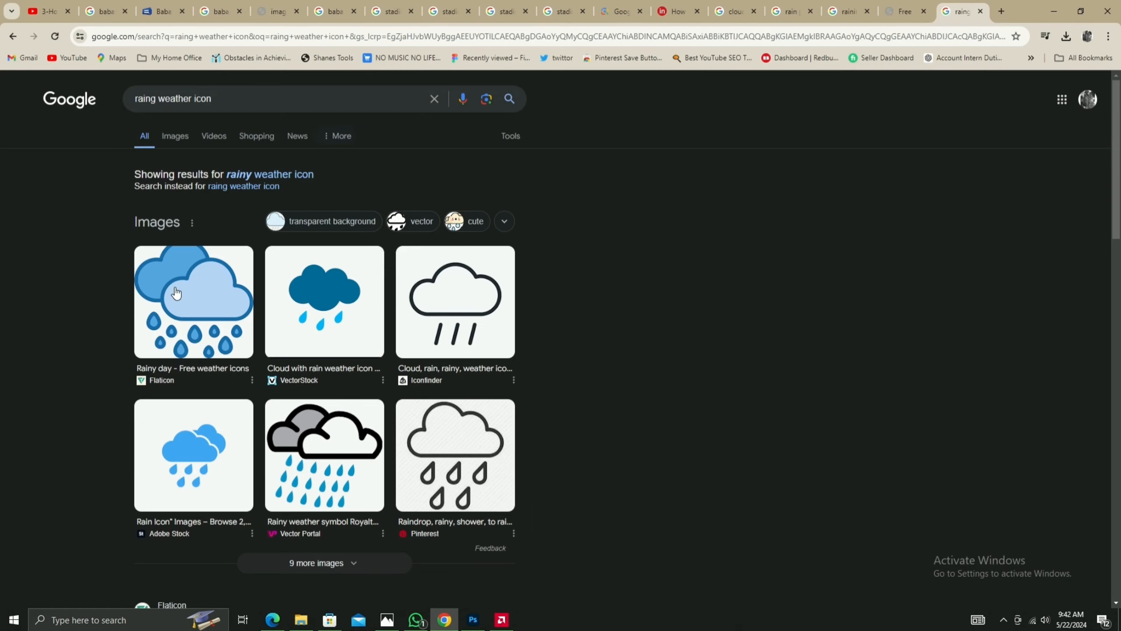
Bring in rainy cloud icons from the web image results and erase the larger icon's black background with the Magic Eraser.
click(193, 301)
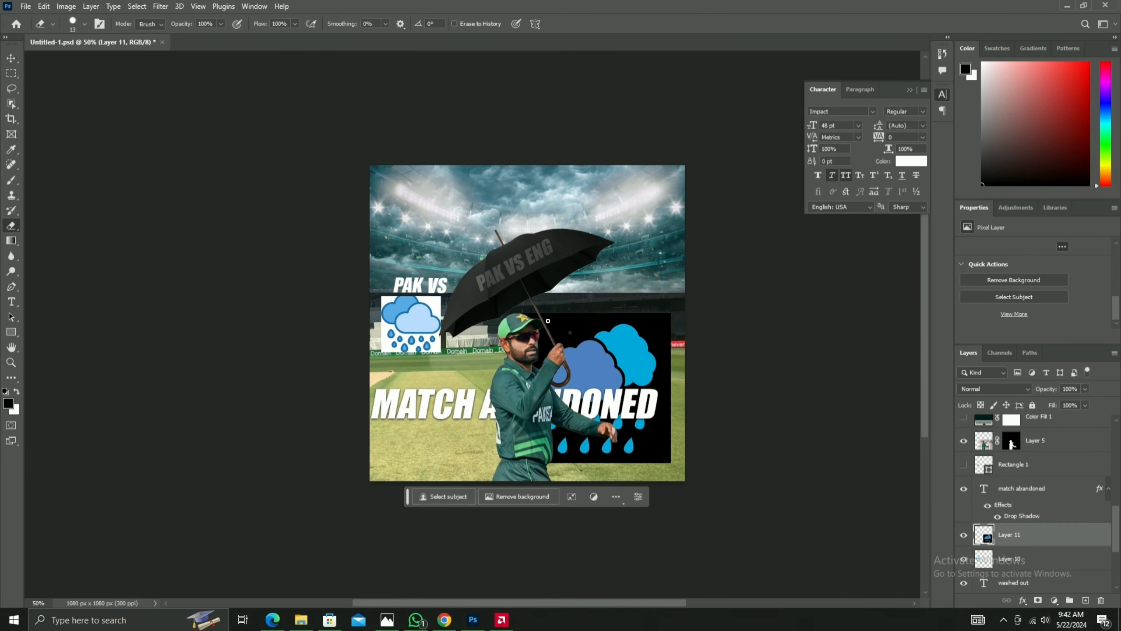
right_click(11, 225)
click(53, 249)
click(669, 373)
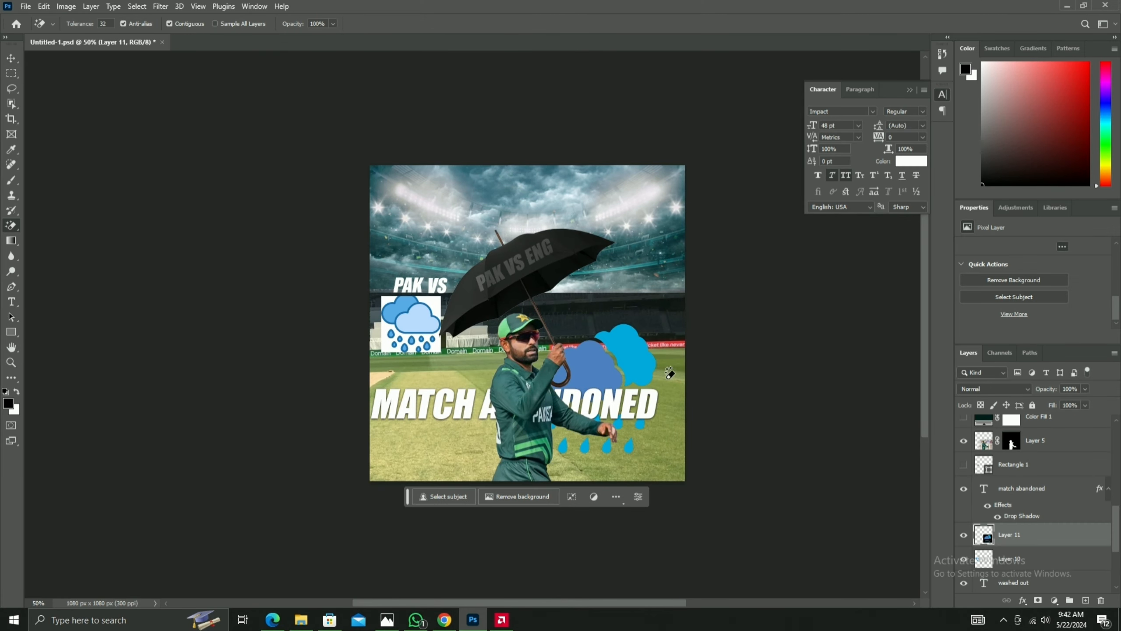
Give the rain cloud icon a white colour overlay and fit it small above the WASHED OUT text on the scoreboard.
double_click(1057, 542)
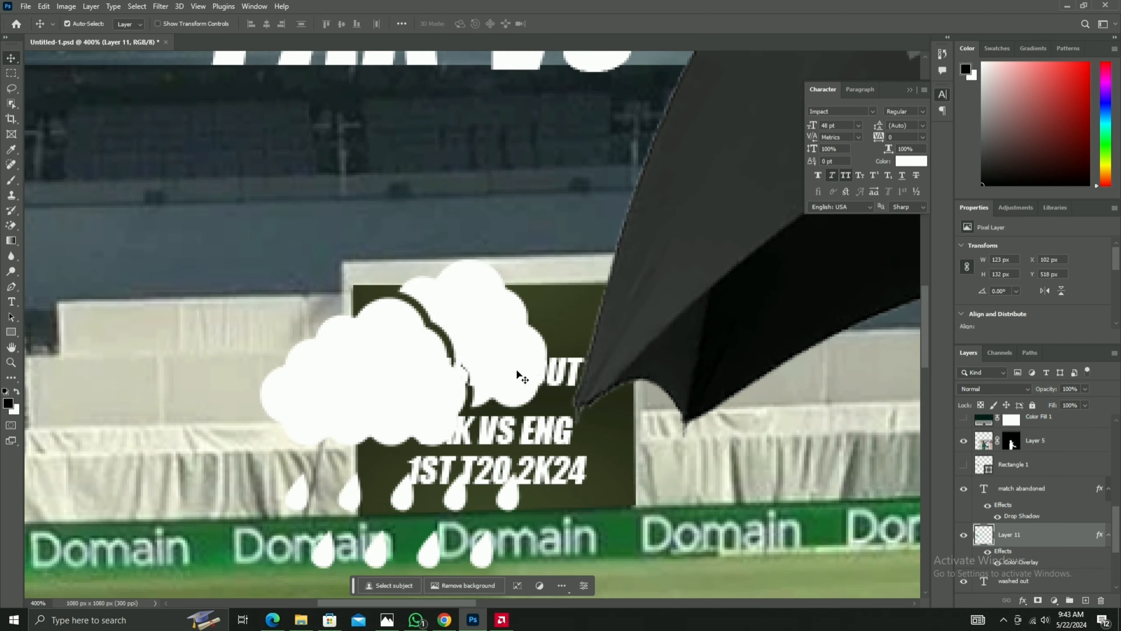
drag(515, 368, 510, 331)
key(Return)
drag(497, 372, 496, 391)
drag(497, 327, 507, 327)
Shrink the WASHED OUT text to 2.59 pt without all caps and space the icon and text lines on the scoreboard.
click(507, 392)
key(ctrl+t)
drag(586, 372, 564, 378)
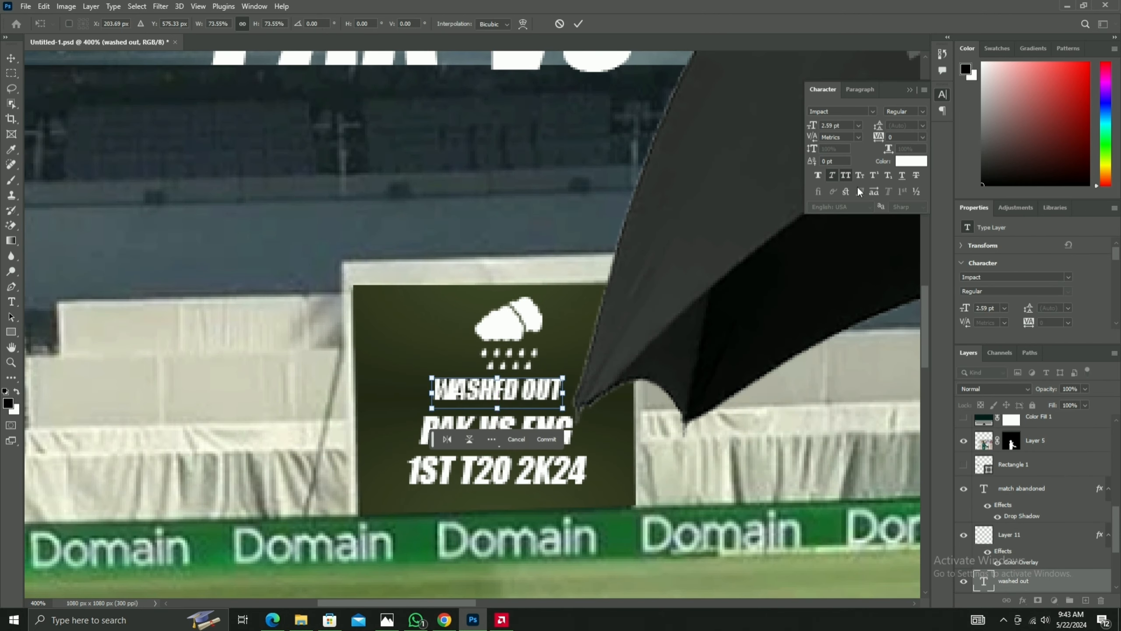
click(578, 24)
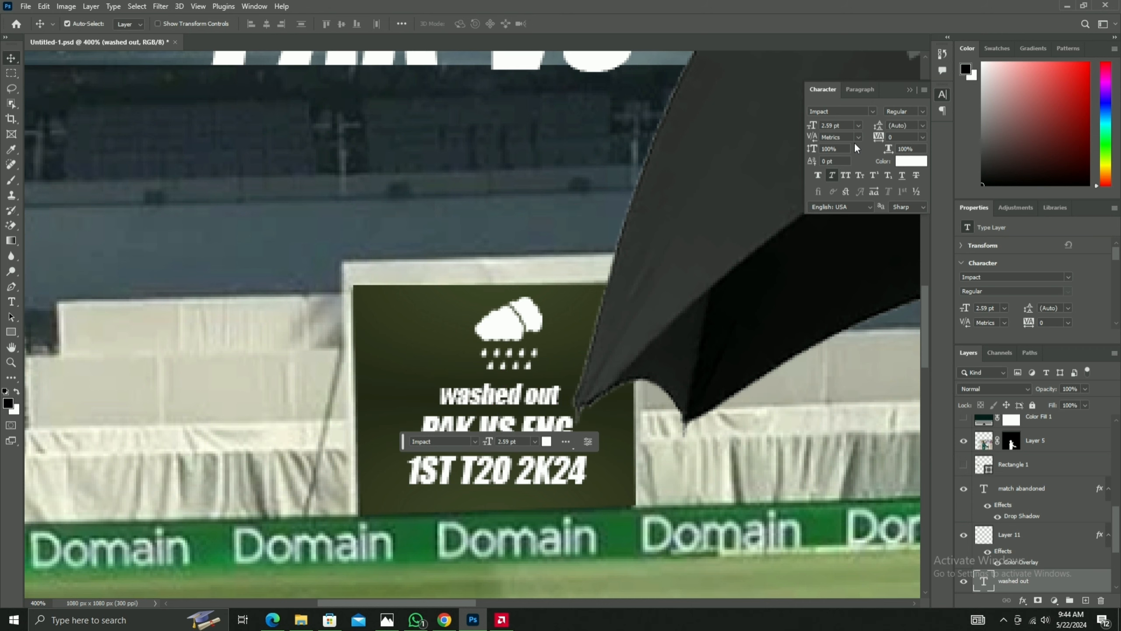
drag(519, 428, 519, 436)
drag(514, 325, 507, 326)
key(ctrl+minus)
key(ctrl+minus)
key(ctrl+minus)
key(ctrl+minus)
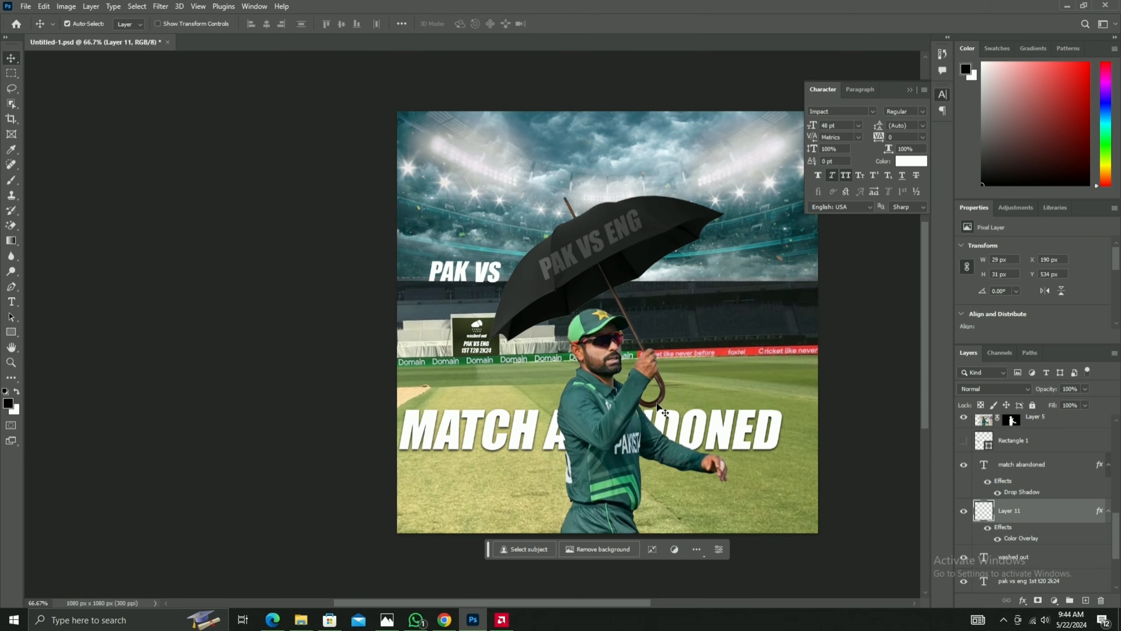
Switch to the browser, search images for "ground staff with machine for rainy weather" and pick a groundsman picture.
click(444, 620)
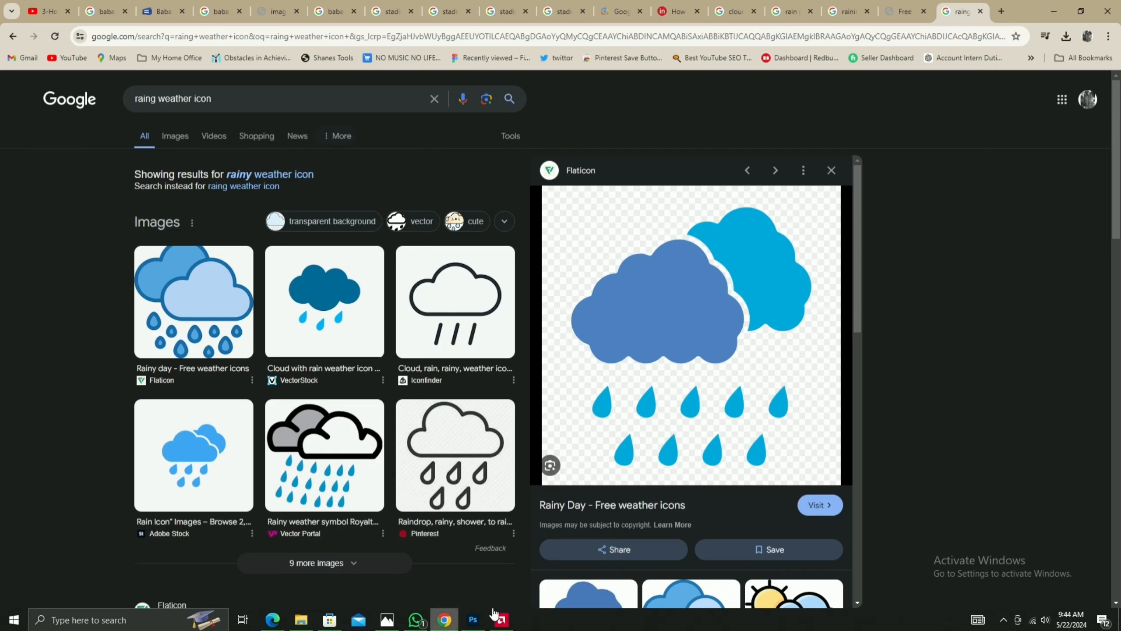
click(434, 98)
text(ground staff with macihne for rain)
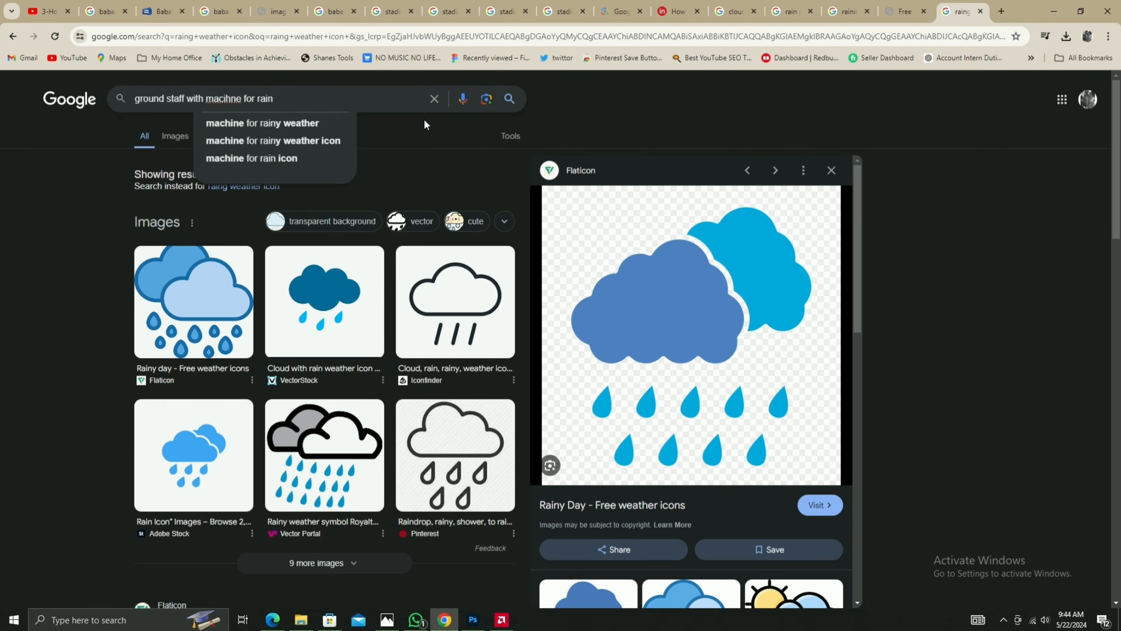
key(Down)
key(Return)
click(170, 136)
click(1021, 384)
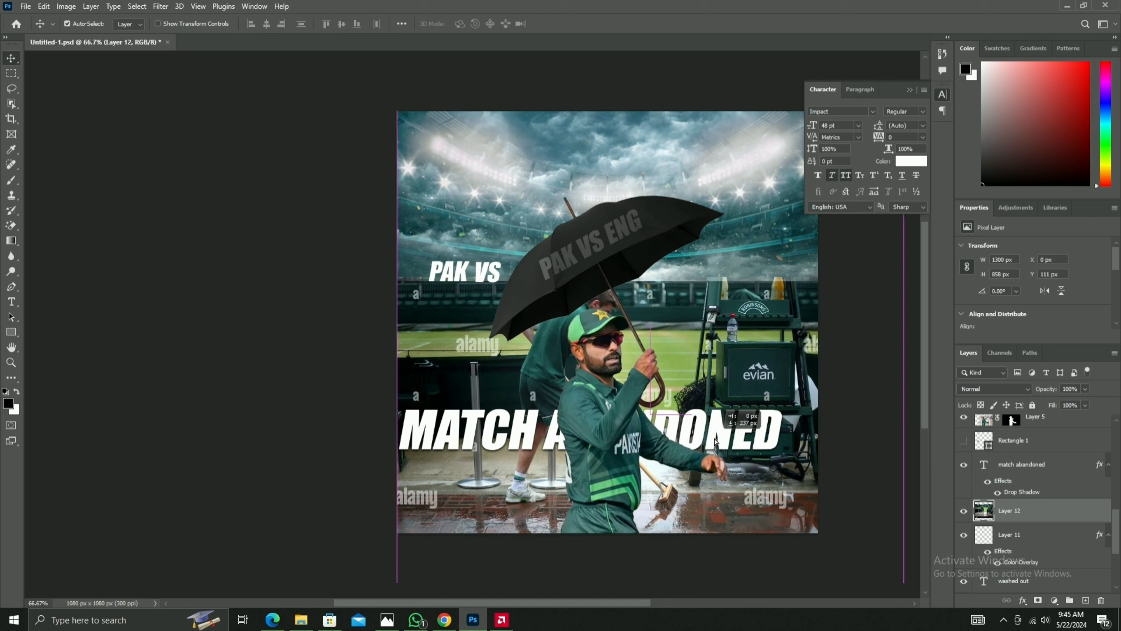
Cut out the sweeping groundsman from the pasted Alamy image and shrink him to about 19% at the outfield's right edge.
drag(712, 435, 714, 431)
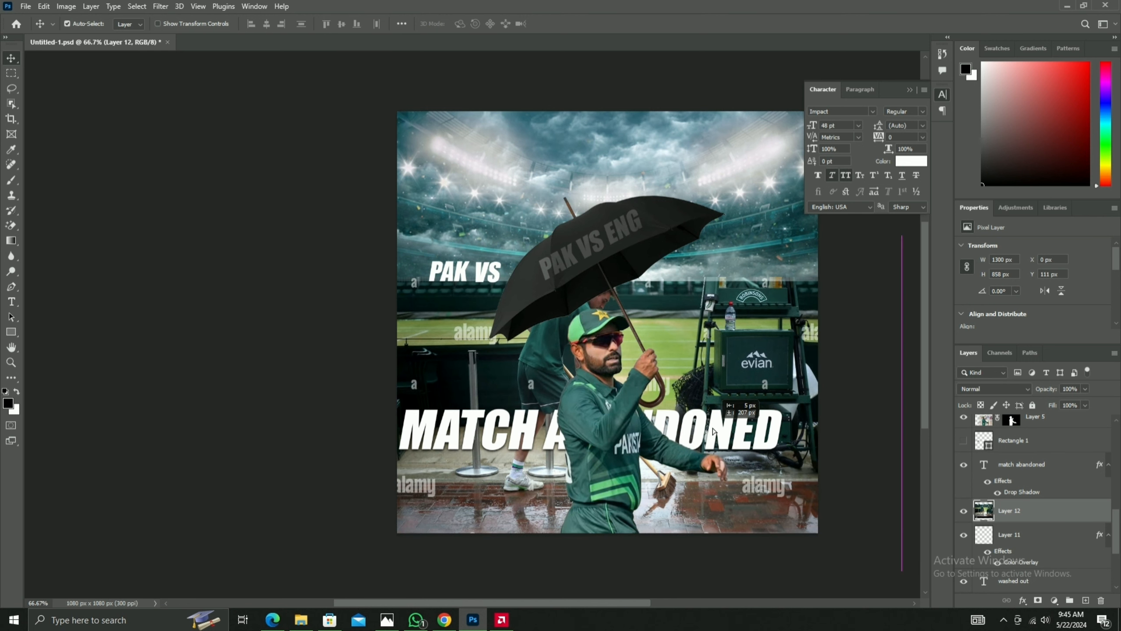
drag(544, 375, 734, 371)
key(ctrl+t)
drag(570, 274, 658, 330)
drag(905, 402, 861, 347)
drag(826, 550, 822, 372)
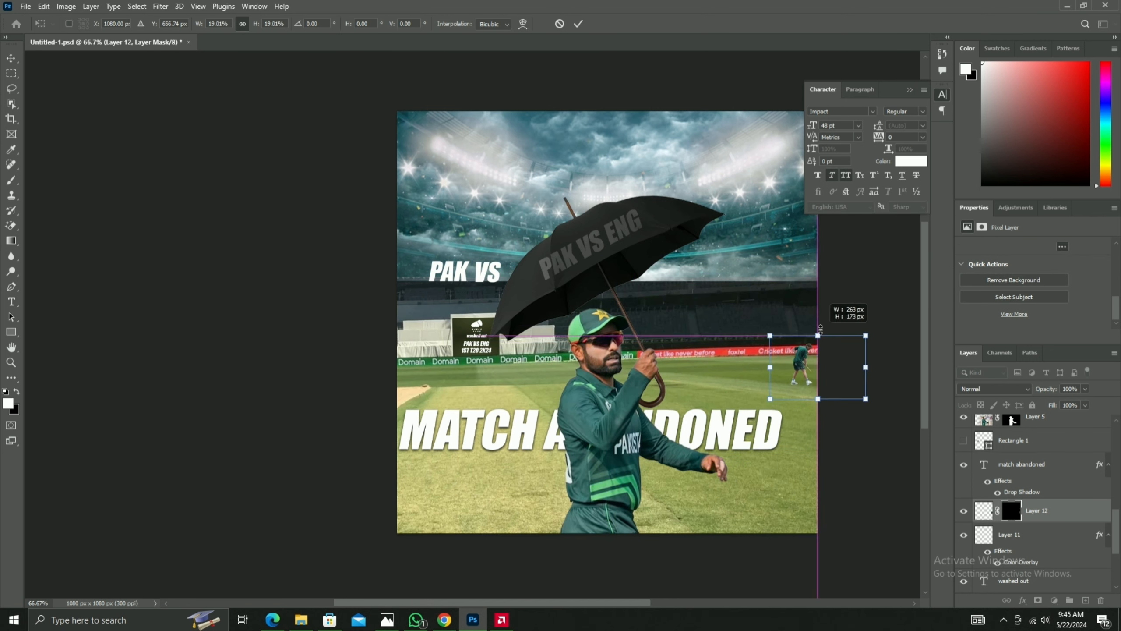
key(Return)
Find The Mirror's image of a groundsman pushing a mower in the related browser results and paste it into the poster.
click(444, 619)
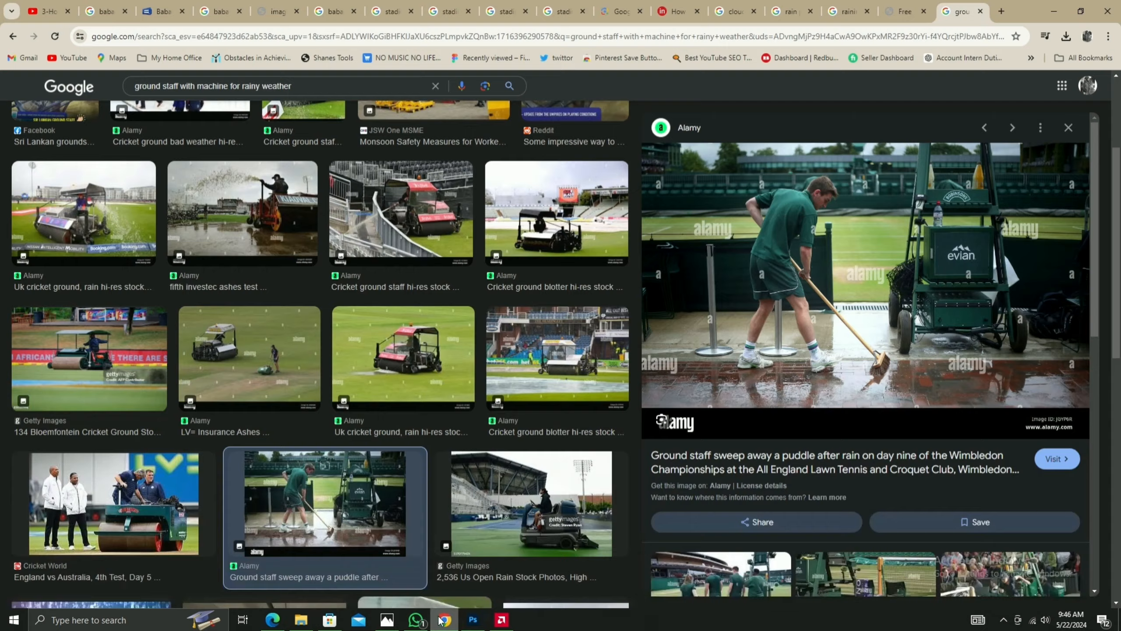
scroll(350, 326, down, 5)
scroll(349, 325, down, 5)
scroll(765, 392, down, 12)
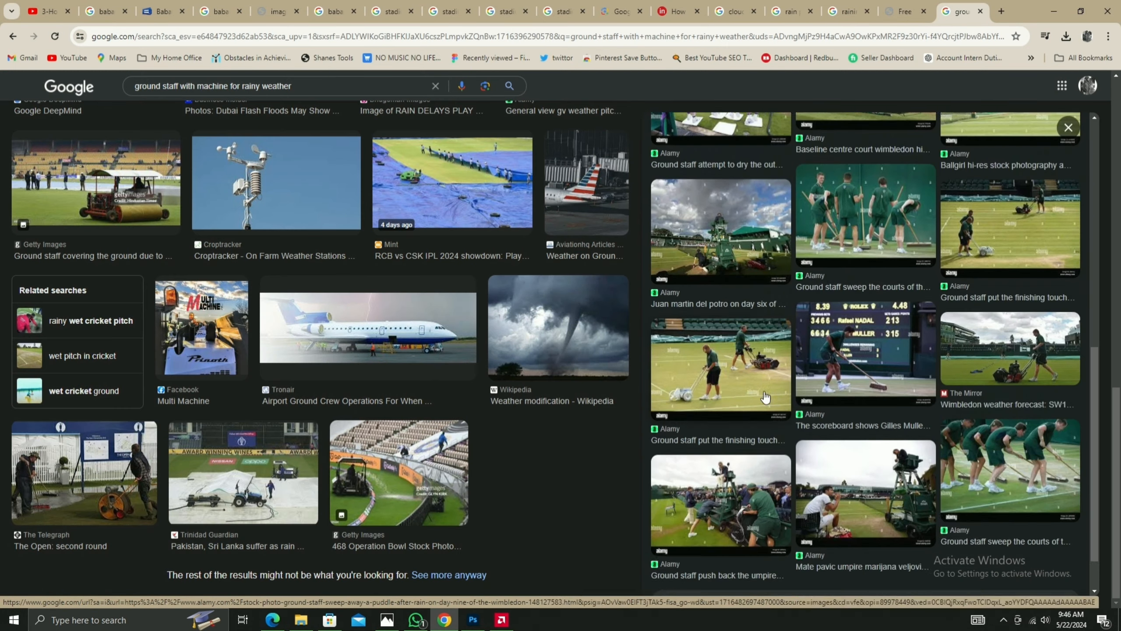
click(1004, 347)
right_click(809, 257)
click(857, 432)
click(472, 619)
key(ctrl+v)
Remove the mower image's background and shrink the groundsman onto the outfield near the scoreboard.
click(1013, 280)
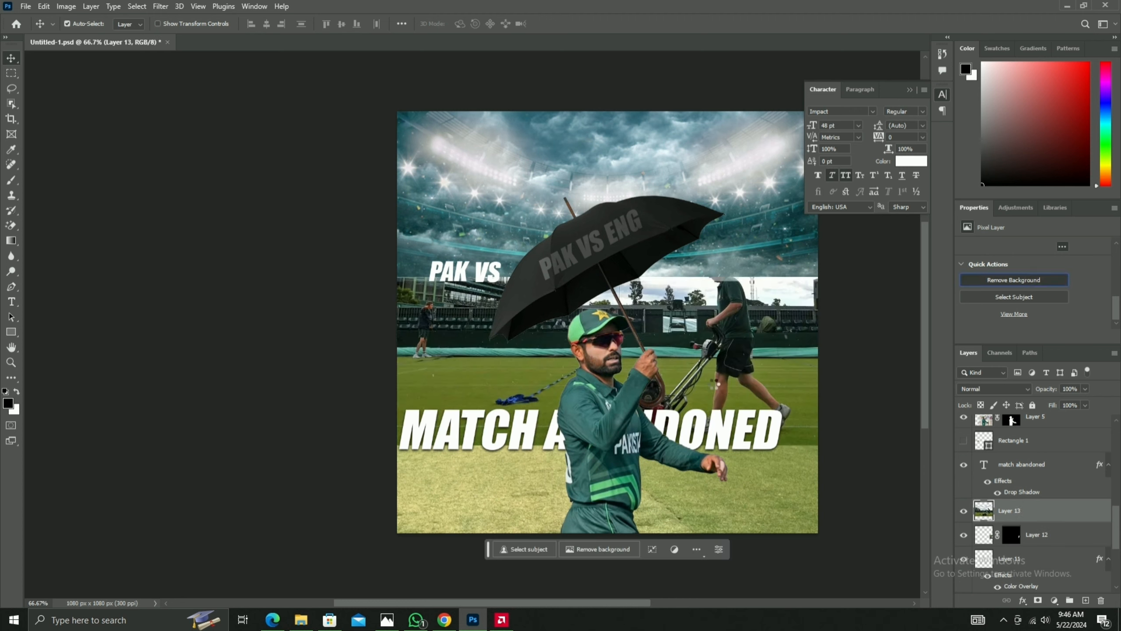
drag(715, 345, 751, 390)
key(ctrl+t)
drag(411, 245, 663, 330)
drag(775, 387, 450, 378)
drag(491, 318, 451, 362)
key(Return)
Paint on the mower groundsman's layer mask to restore the missing mower handle and the ground shadow beneath the machine and shoes.
key(ctrl+plus)
key(ctrl+plus)
key(ctrl+plus)
drag(380, 442, 583, 395)
right_click(11, 225)
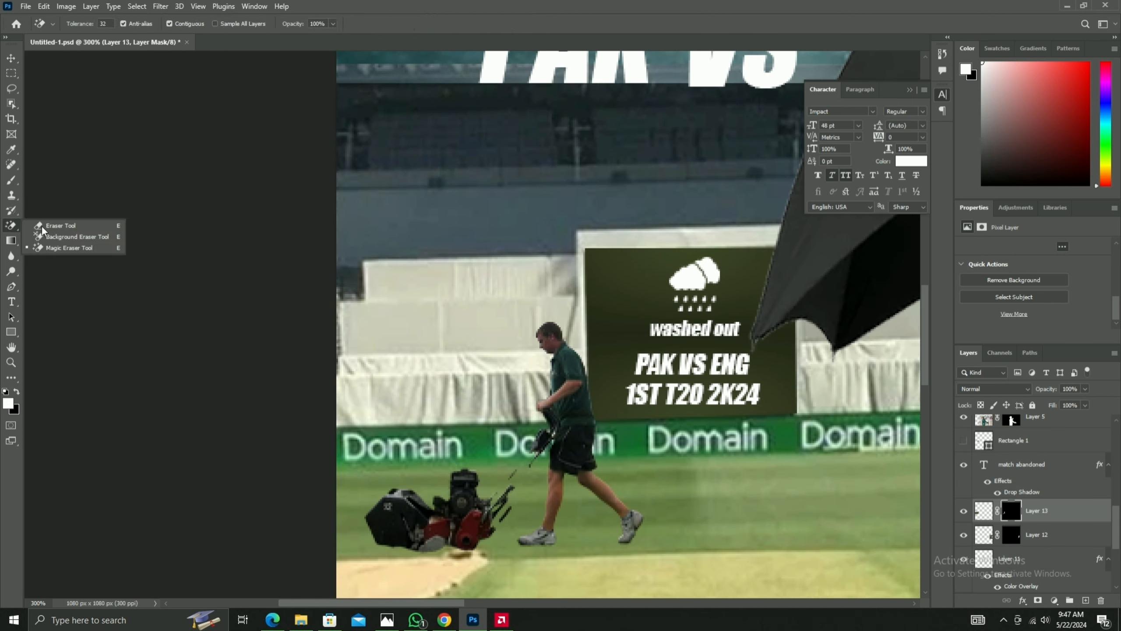
click(49, 226)
click(8, 182)
drag(642, 527, 631, 548)
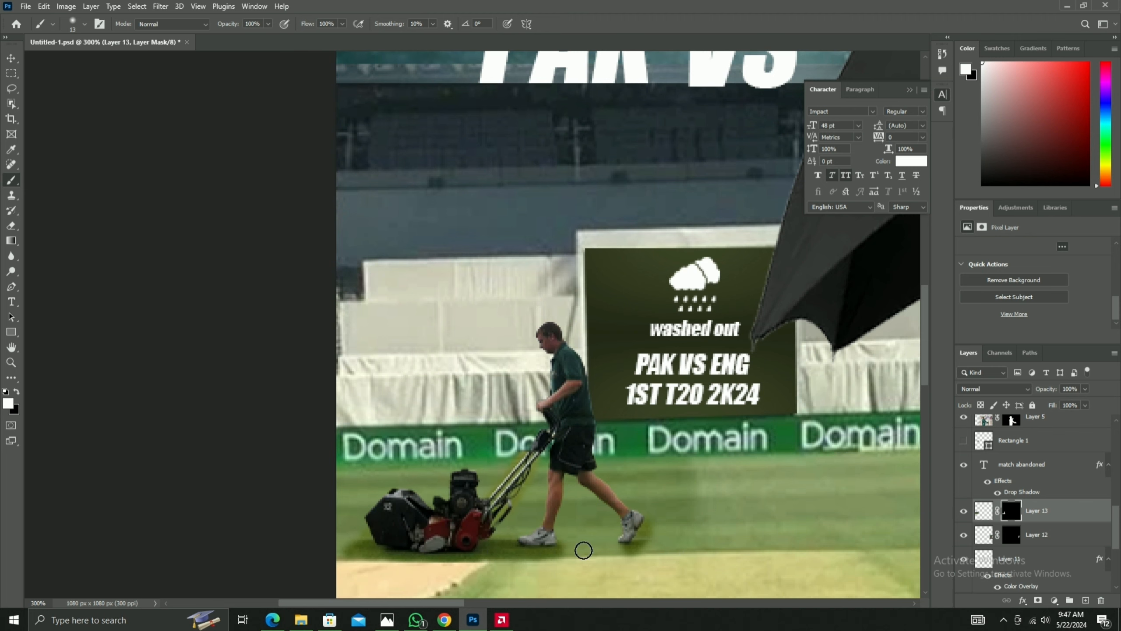
Try to restore the sweeping groundsman's broom and shoes by painting on his layer mask.
scroll(562, 555, right, 10)
click(465, 538)
click(980, 423)
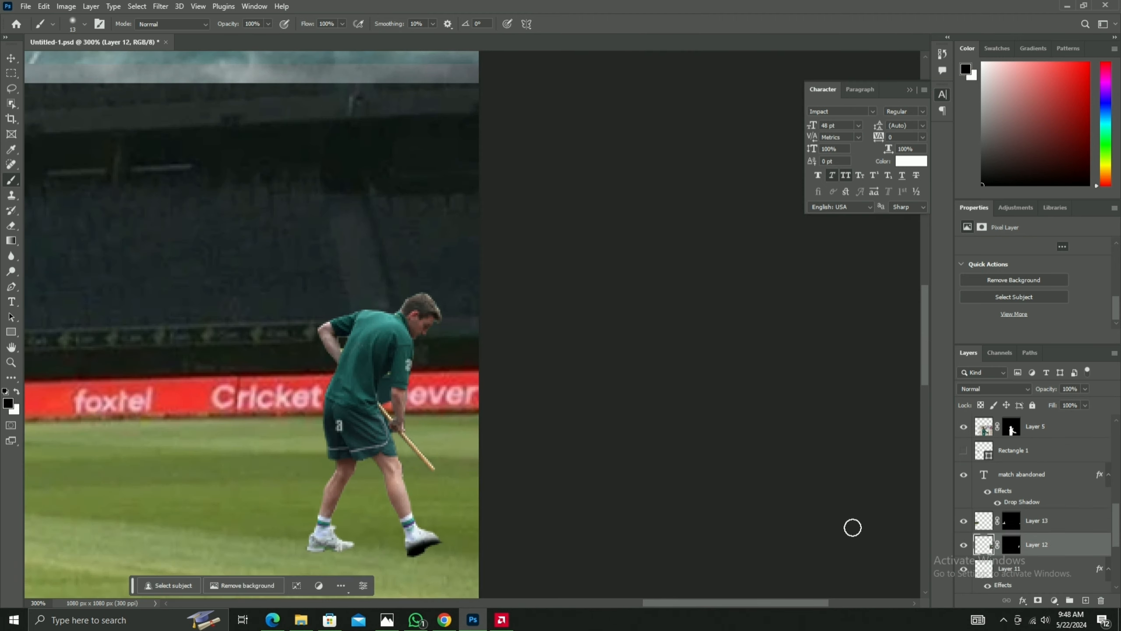
key(ctrl+z)
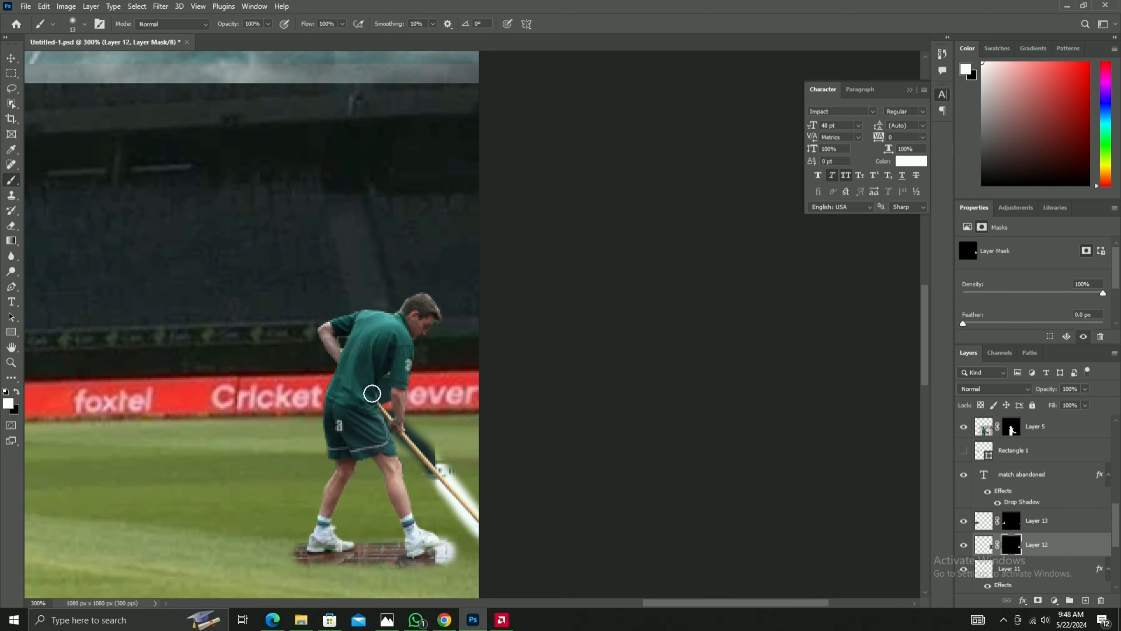
key(ctrl+z)
key(ctrl+z)
Delete the sweeping groundsman's layer from the poster's outfield.
key(v)
key(ctrl+minus)
key(ctrl+minus)
key(ctrl+minus)
key(ctrl+minus)
key(Delete)
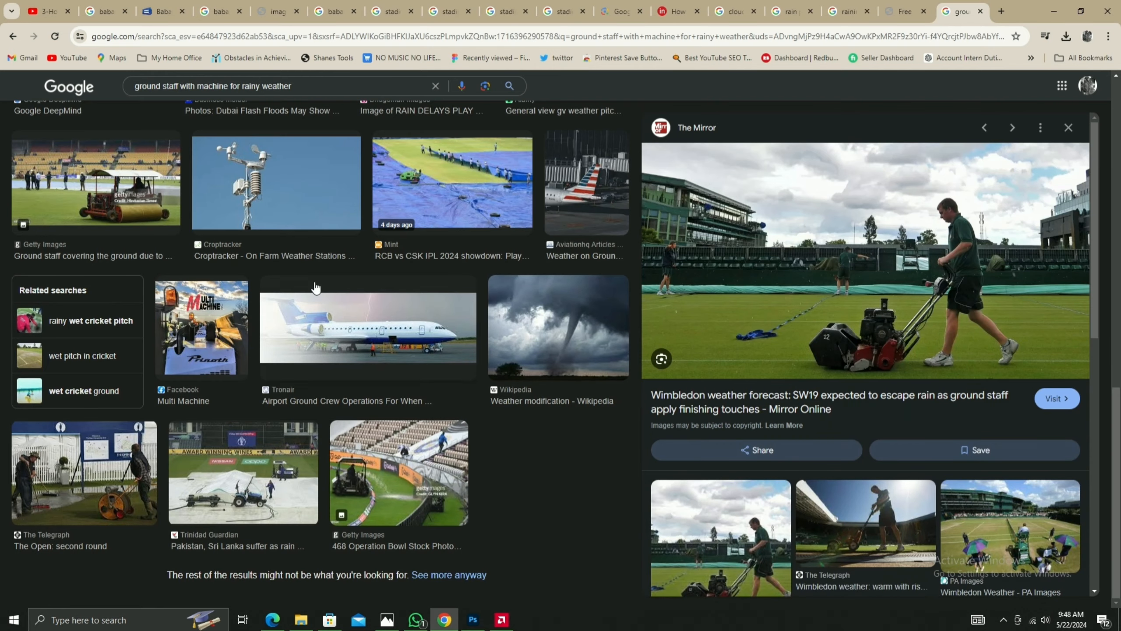
Look through the image and web results for "ground staff with machine for rainy weather" in the browser.
scroll(870, 398, down, 5)
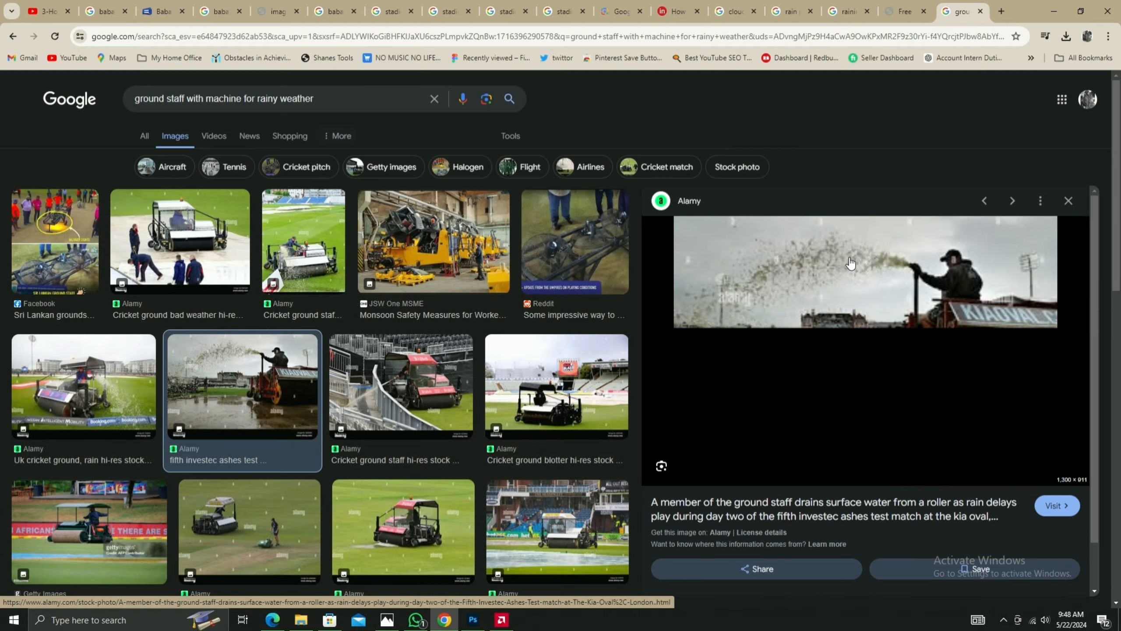
scroll(892, 463, down, 5)
scroll(893, 464, up, 5)
click(144, 136)
scroll(571, 458, down, 8)
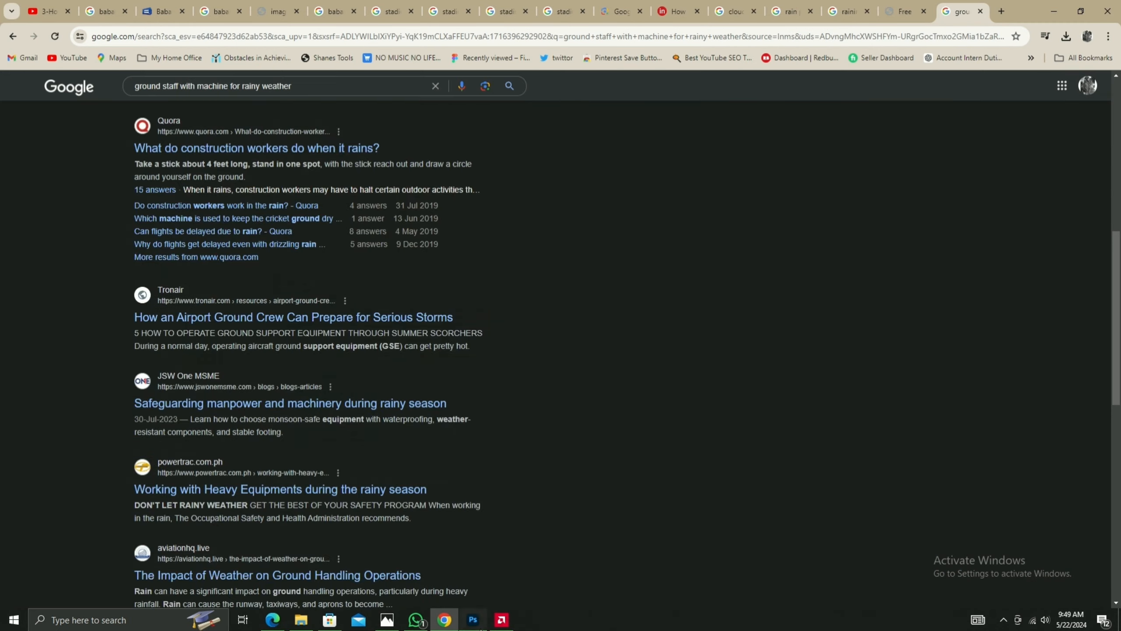
Switch back to Photoshop and centre the MATCH ABANDONED text horizontally on the canvas.
click(475, 616)
key(b)
key(ctrl+z)
key(v)
key(ctrl+plus)
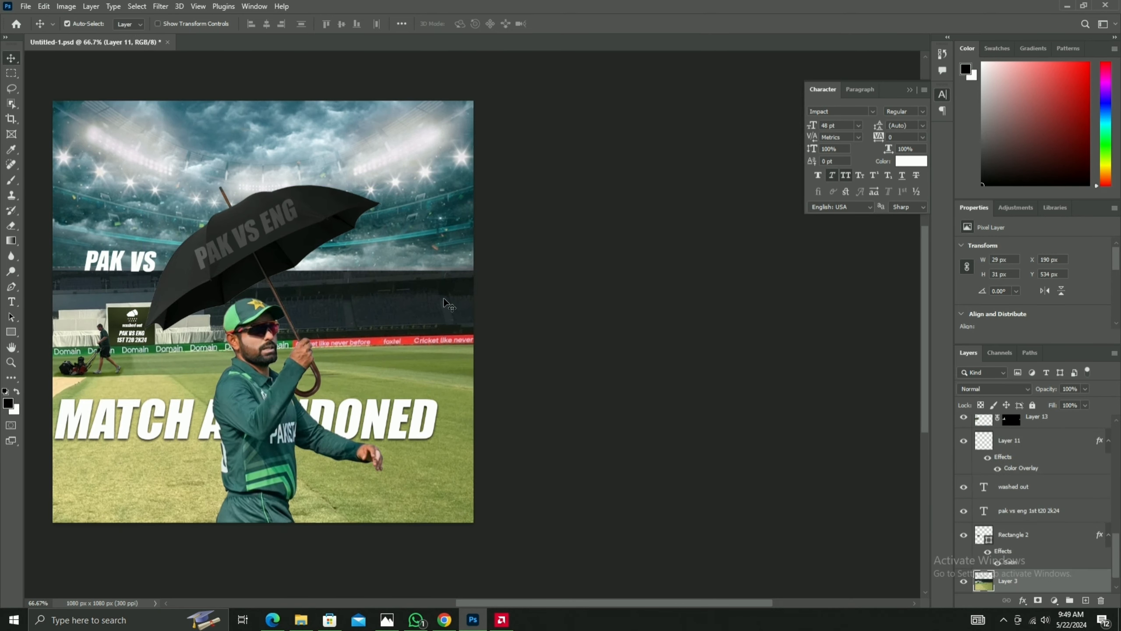
drag(1011, 580, 1011, 428)
key(ctrl+z)
click(1021, 427)
click(401, 24)
click(362, 55)
click(619, 285)
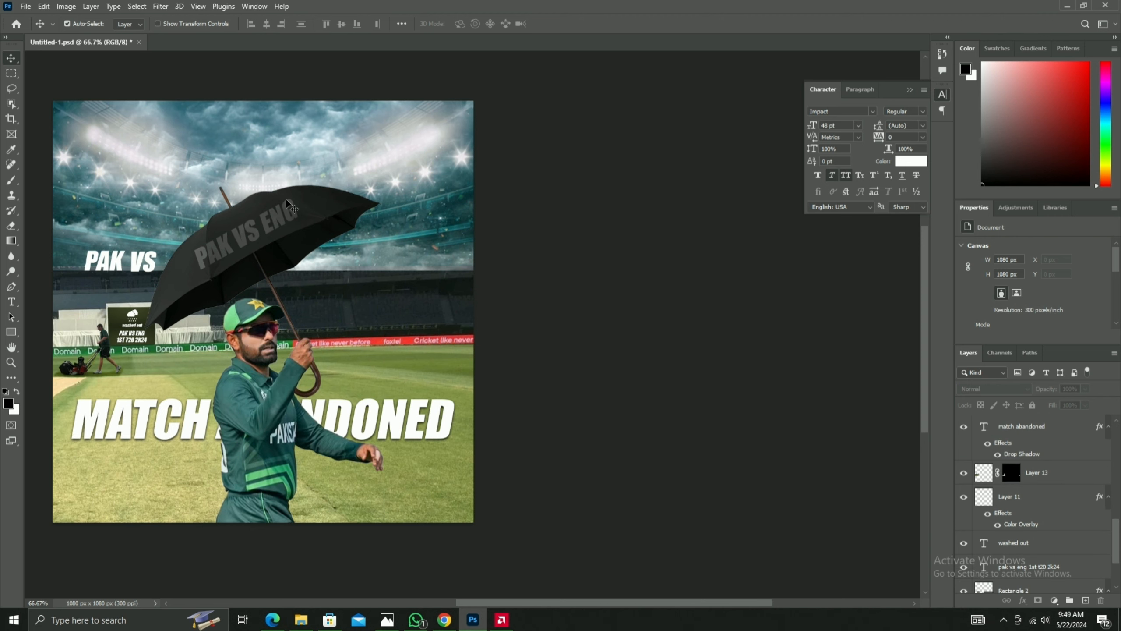
drag(531, 601, 458, 601)
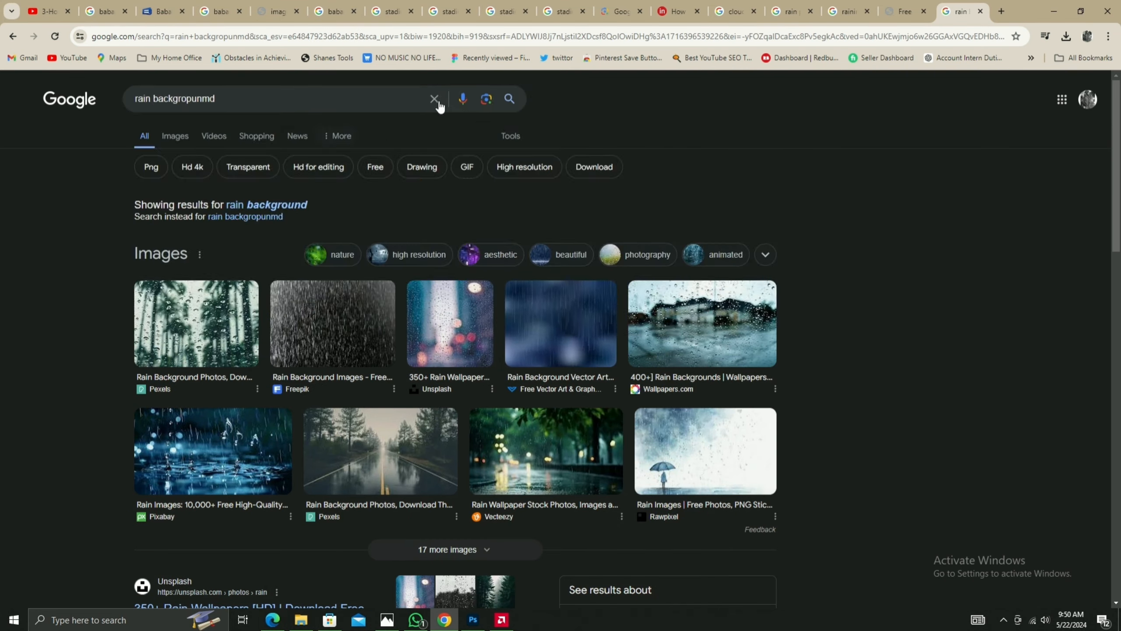
Search Google for "texture rain" in the browser and look into a result.
click(436, 98)
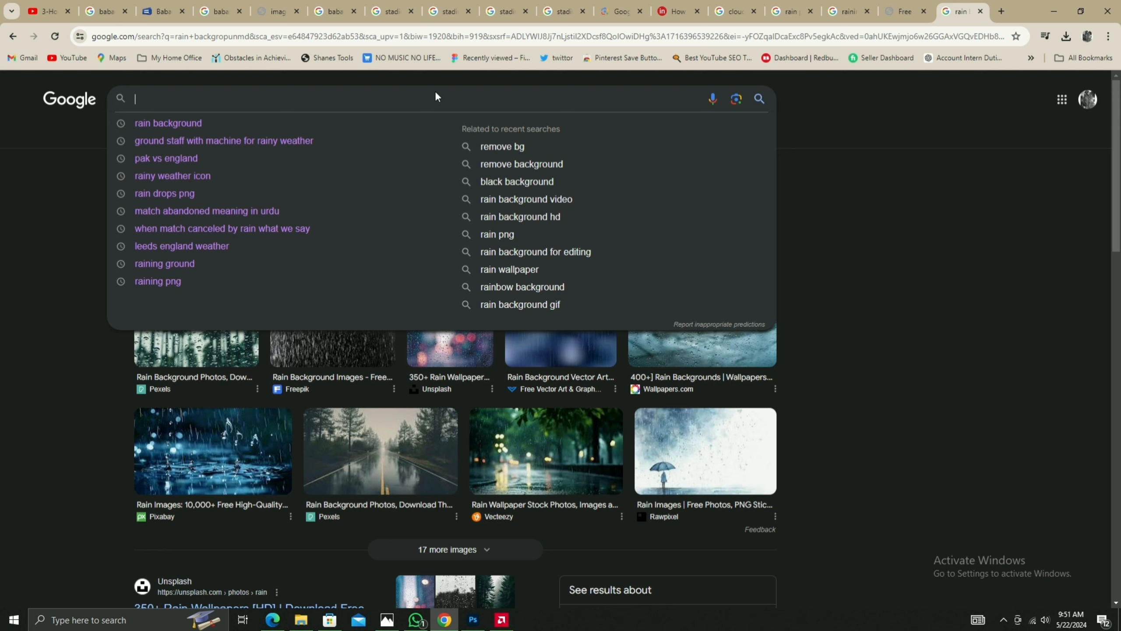
scroll(236, 133, down, 5)
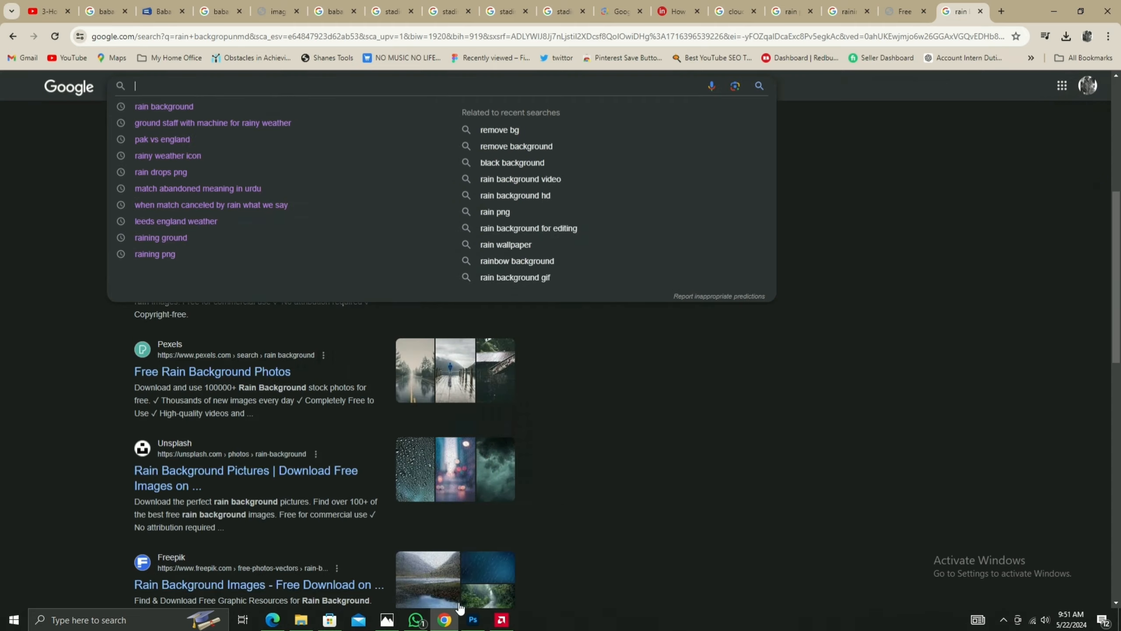
text(texture rain)
key(Return)
click(475, 305)
Search Google Images for "texture" and preview candidate texture pictures.
click(375, 102)
text(texture)
key(Return)
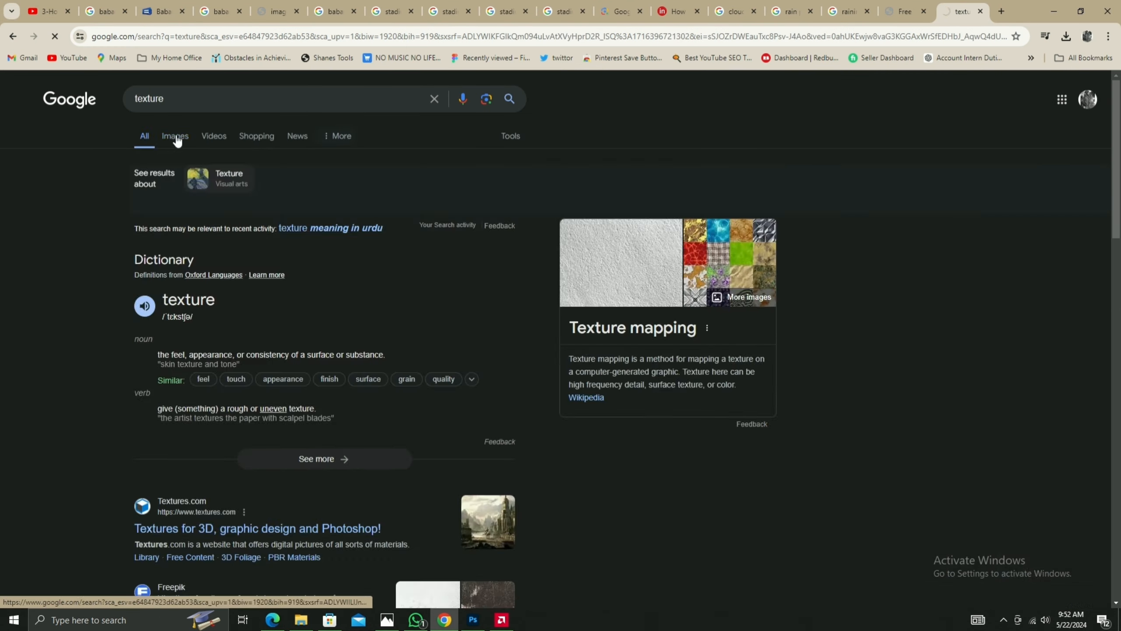
click(173, 139)
scroll(538, 426, down, 12)
click(388, 304)
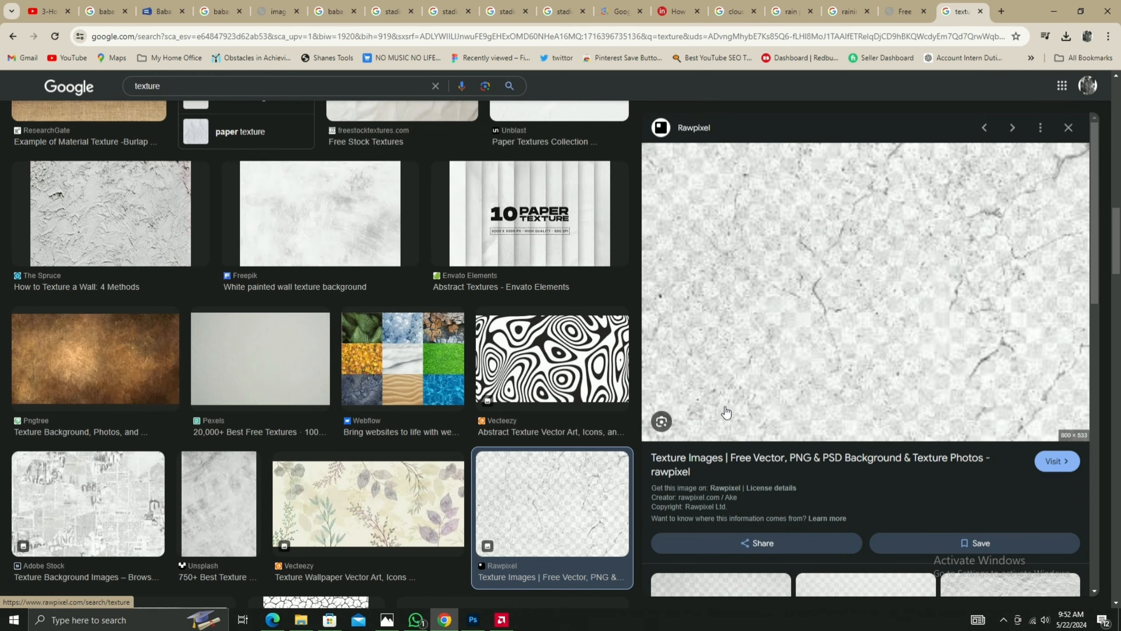
click(95, 502)
Search Google for rainy Freepik textures in a new browser tab.
key(ctrl+t)
click(553, 251)
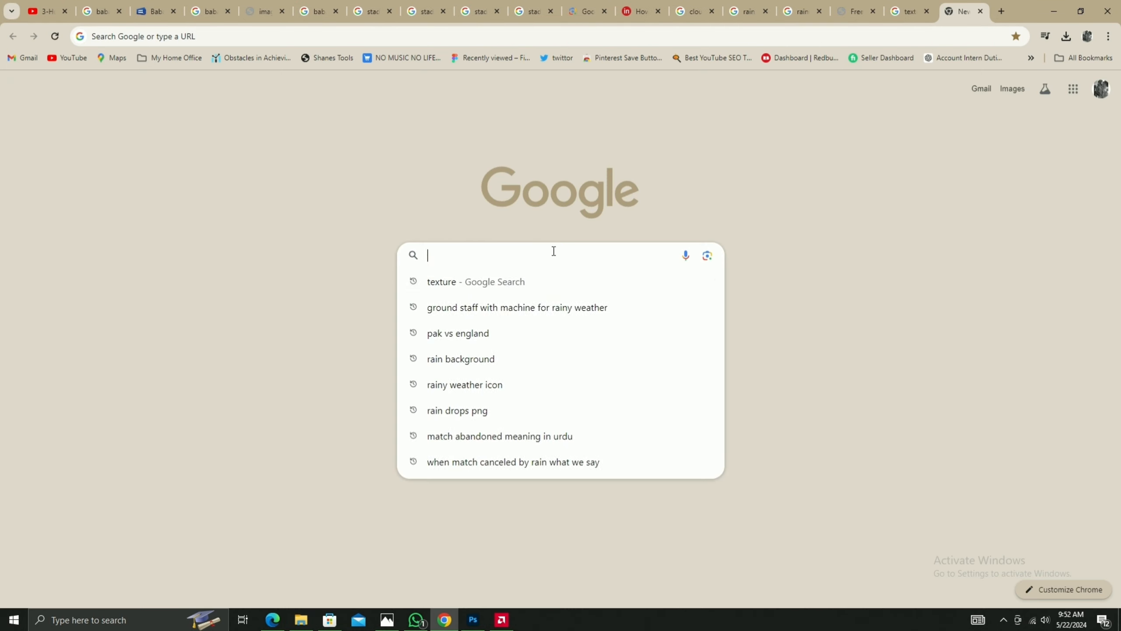
text(texture rainiy freee)
key(BackSpace)
text(pik)
key(Return)
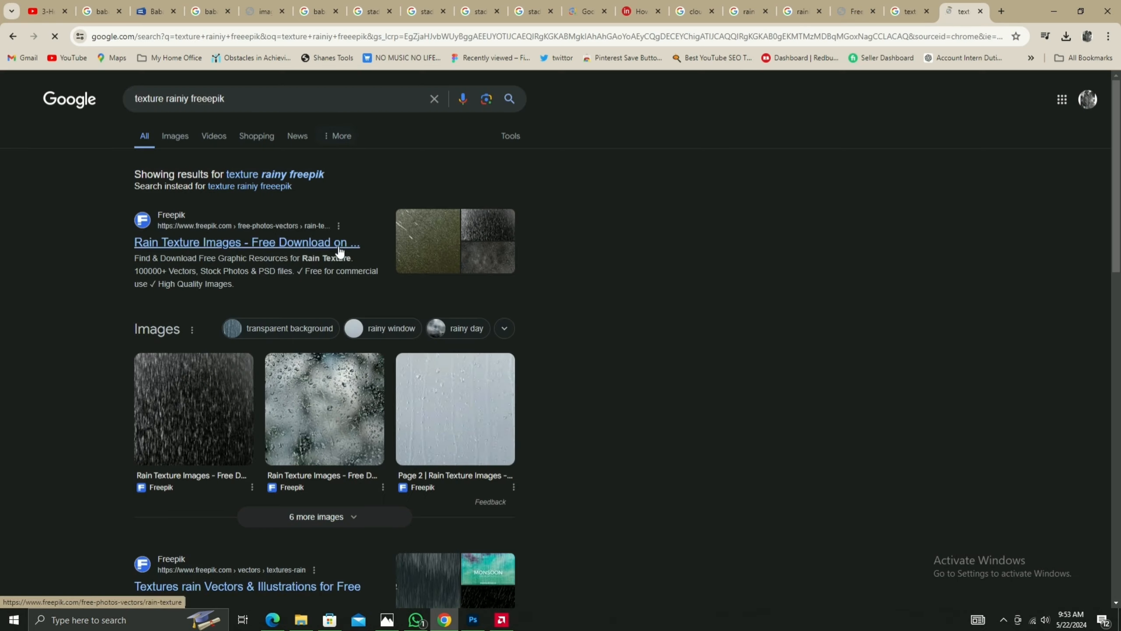
Open Freepik's Rain Texture Images page, limit the results to free assets and sign in with the Google account.
click(339, 246)
scroll(740, 472, down, 5)
scroll(741, 472, up, 5)
click(28, 326)
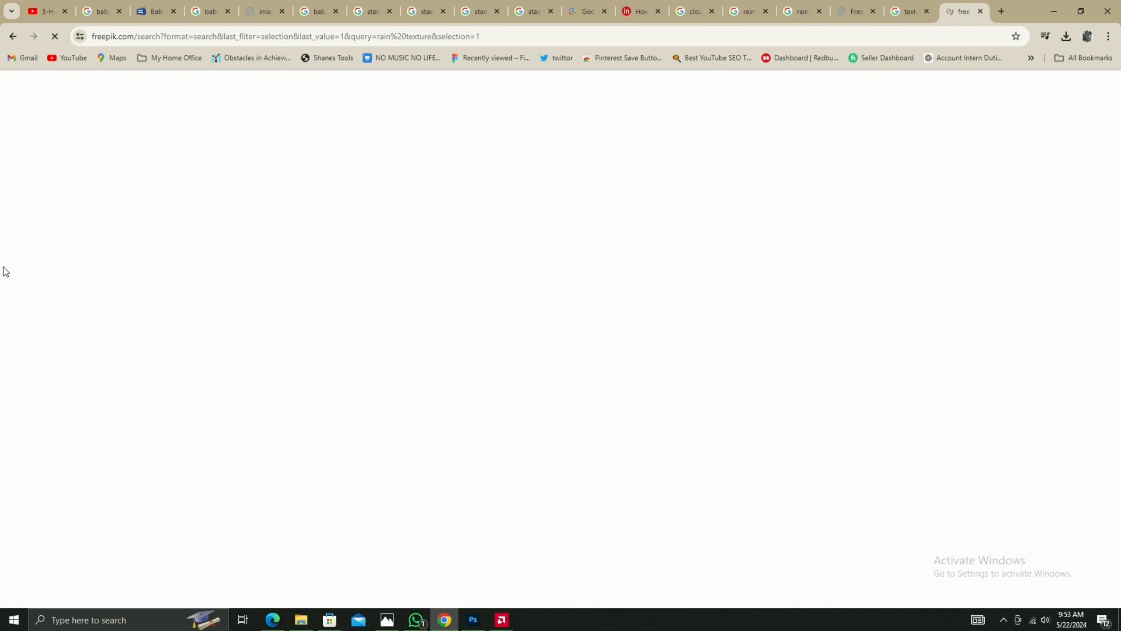
scroll(546, 433, down, 5)
scroll(788, 458, up, 4)
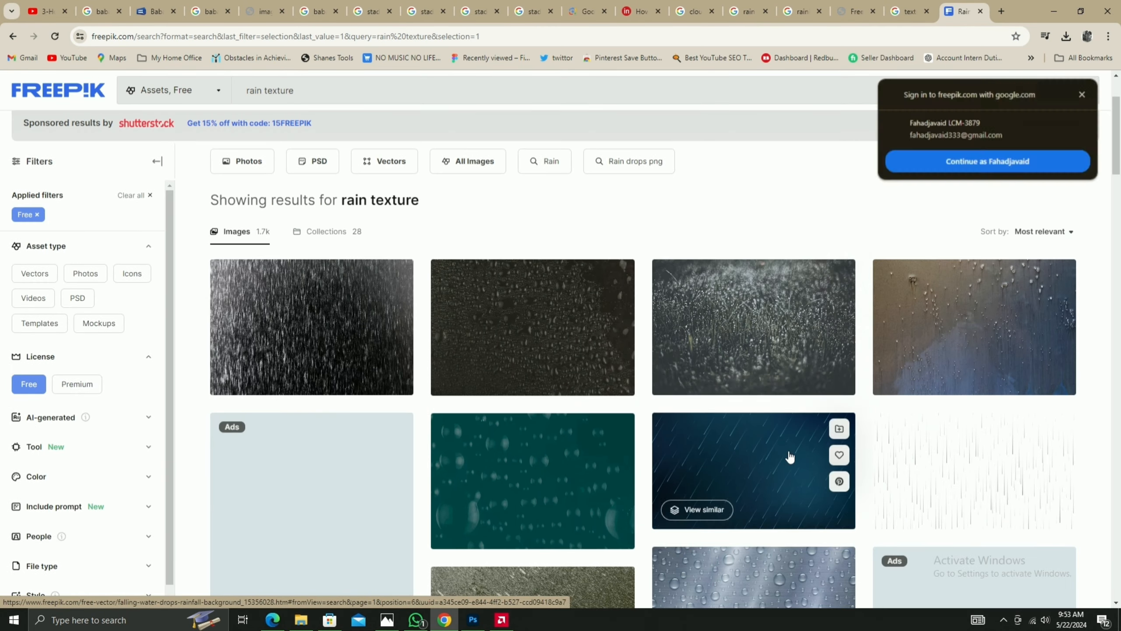
click(983, 160)
Open the Grayscale Water Dew on Grass photo, then Drops of heavy rain on water, and browse its related pictures.
scroll(746, 230, down, 4)
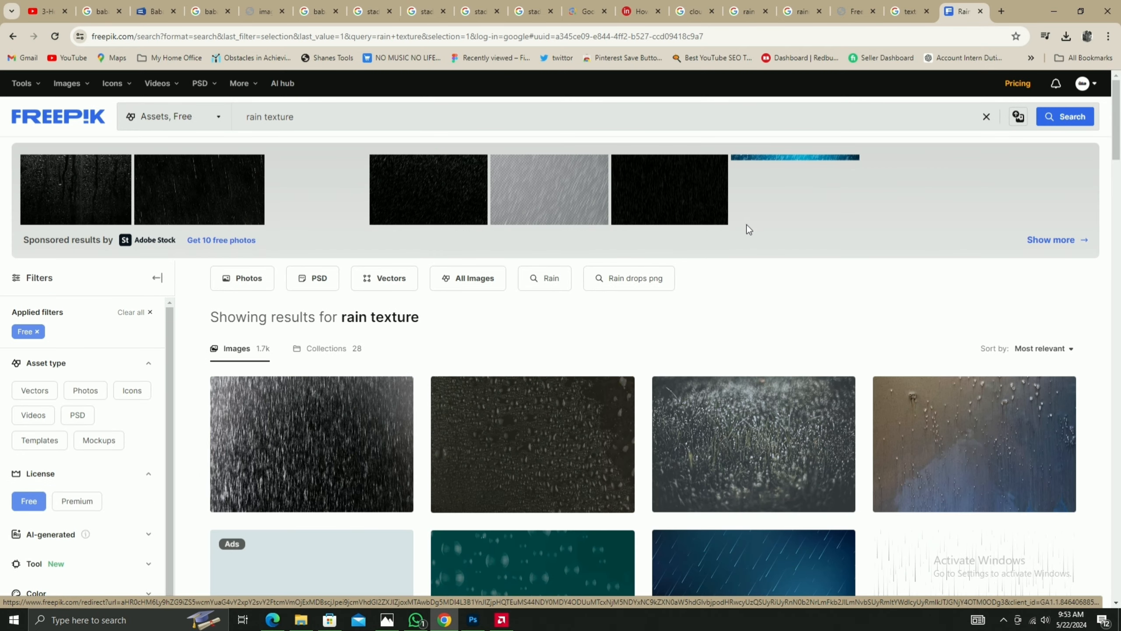
scroll(572, 458, down, 4)
click(796, 313)
scroll(573, 442, down, 6)
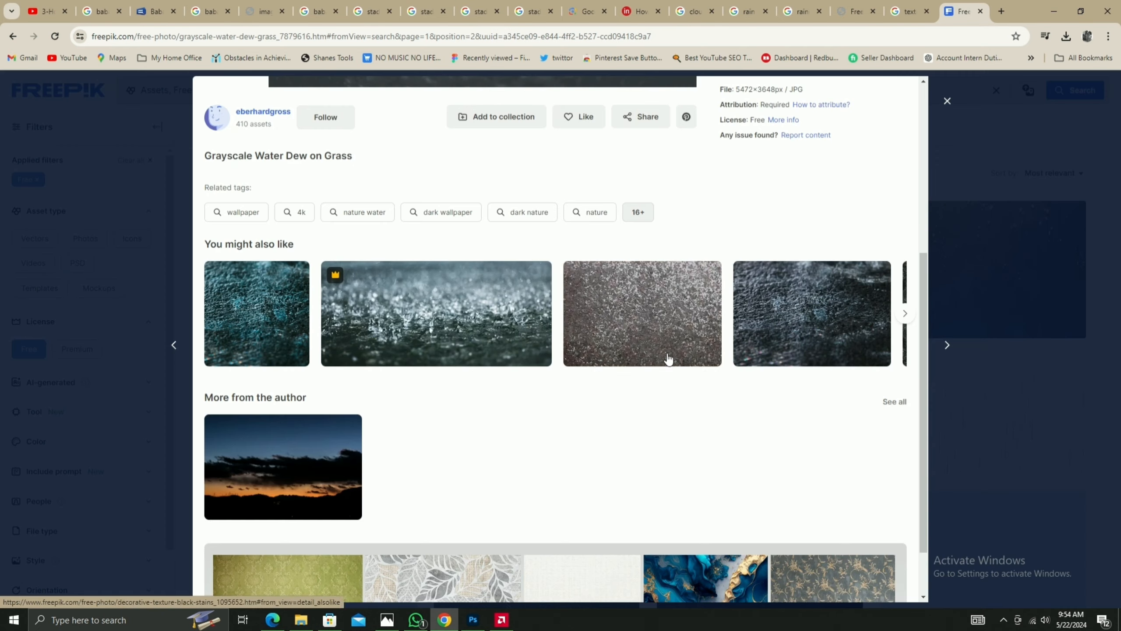
click(530, 393)
scroll(474, 466, down, 1)
click(904, 478)
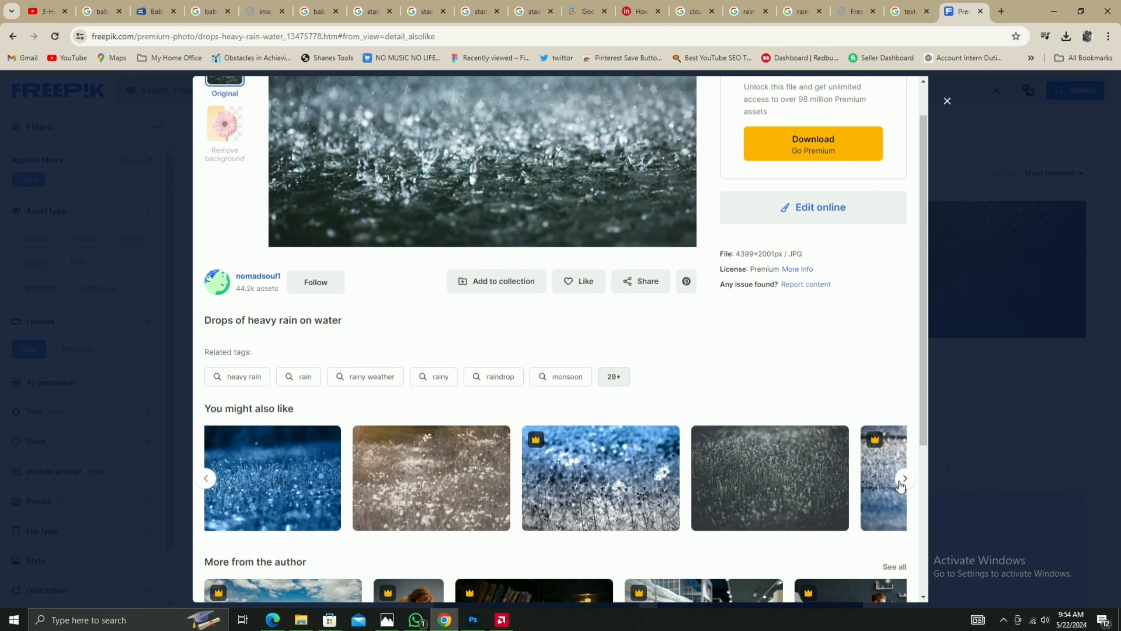
Leave the photo preview and search Freepik for "water drops heavy rain".
scroll(904, 478, up, 1)
click(947, 101)
triple_click(444, 84)
text(water drops heavy rain)
key(Return)
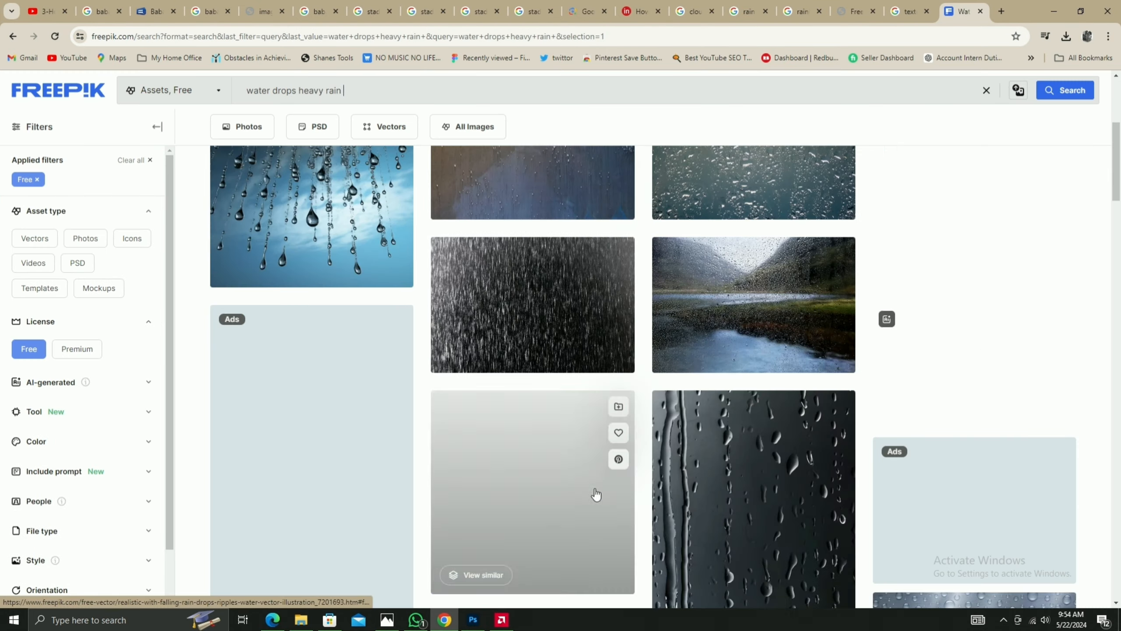
Extend the Freepik search to "water drops heavy rain on grass" and view the Grayscale Water Dew on Grass photo's related pictures.
scroll(596, 493, up, 5)
click(518, 118)
text(on grass)
key(Return)
scroll(583, 408, down, 14)
click(726, 273)
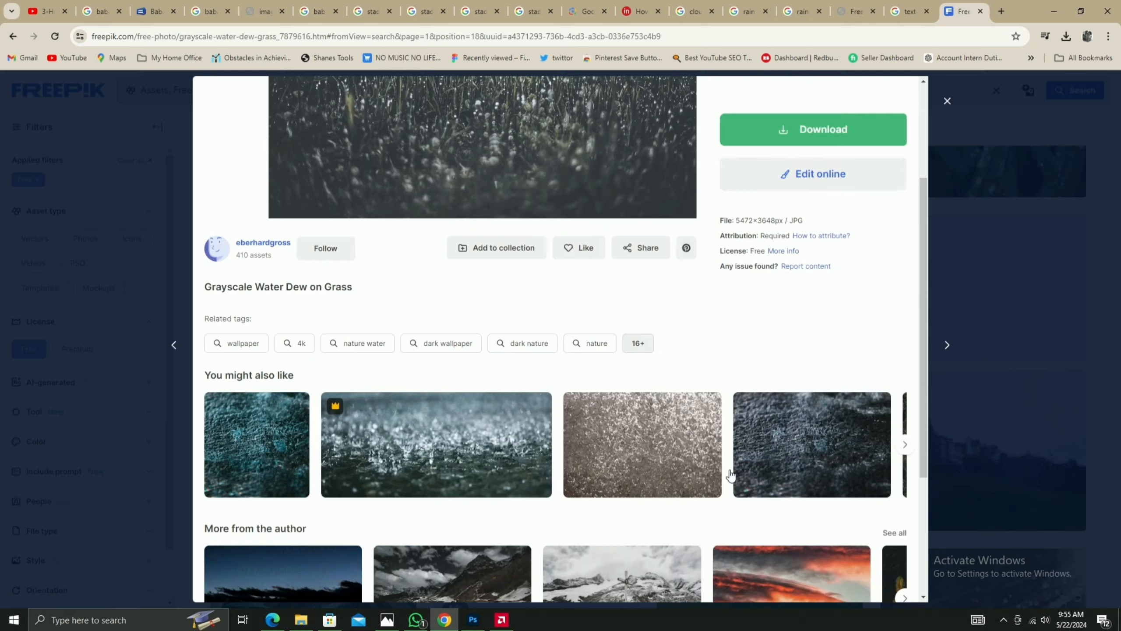
scroll(731, 476, down, 3)
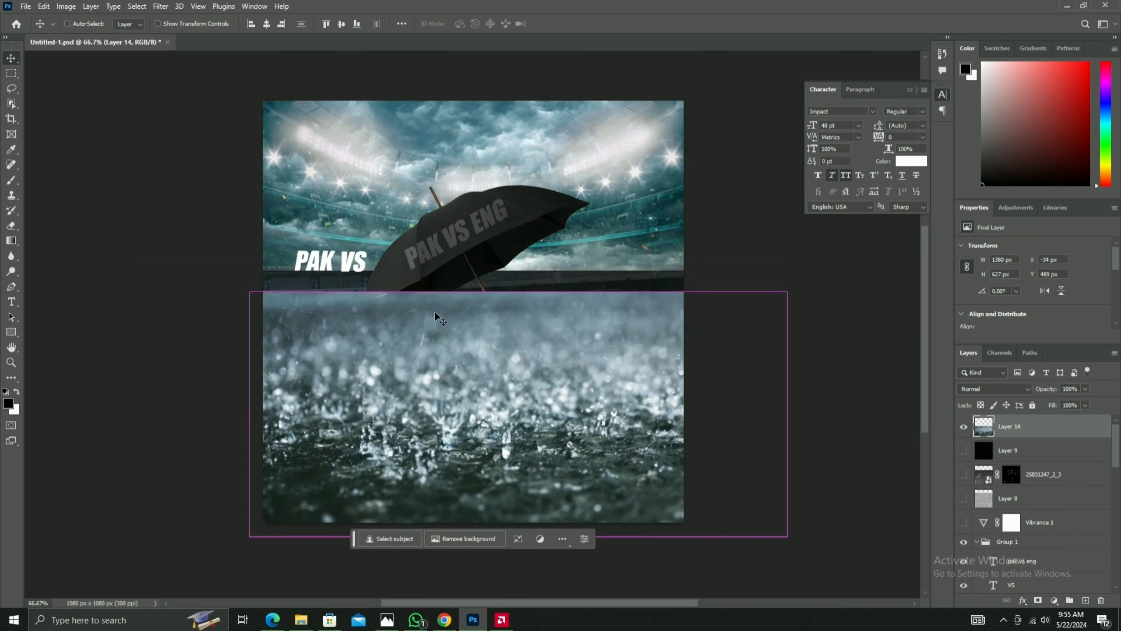
Fit the pasted heavy-rain picture over the foreground grass at 1119 × 508 px and set its blending mode to Luminosity.
drag(575, 493, 631, 502)
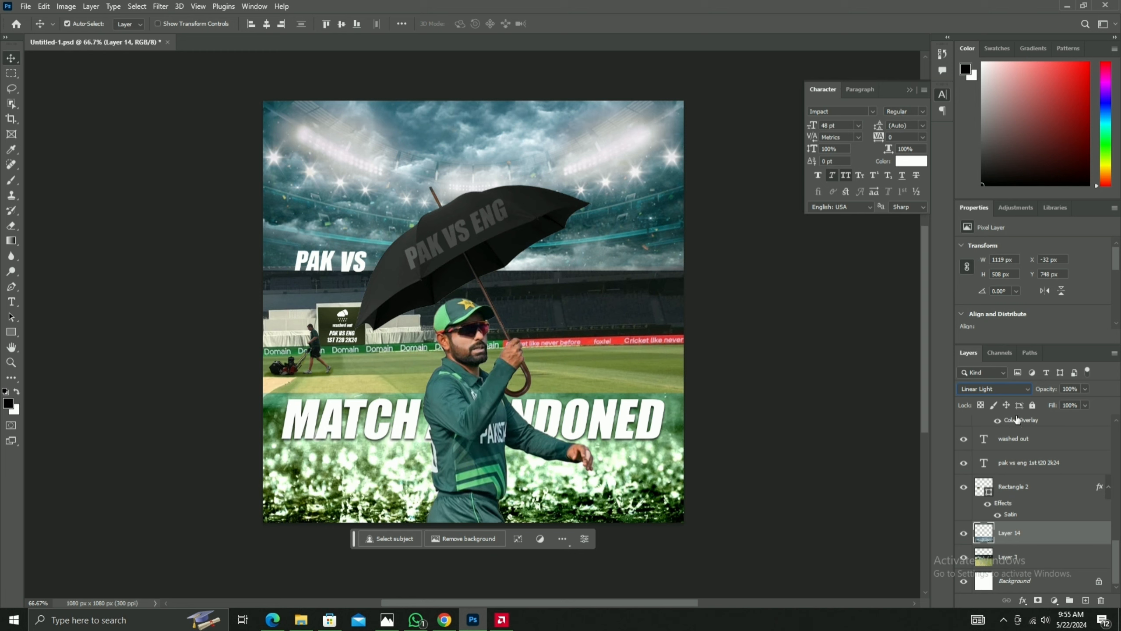
click(998, 389)
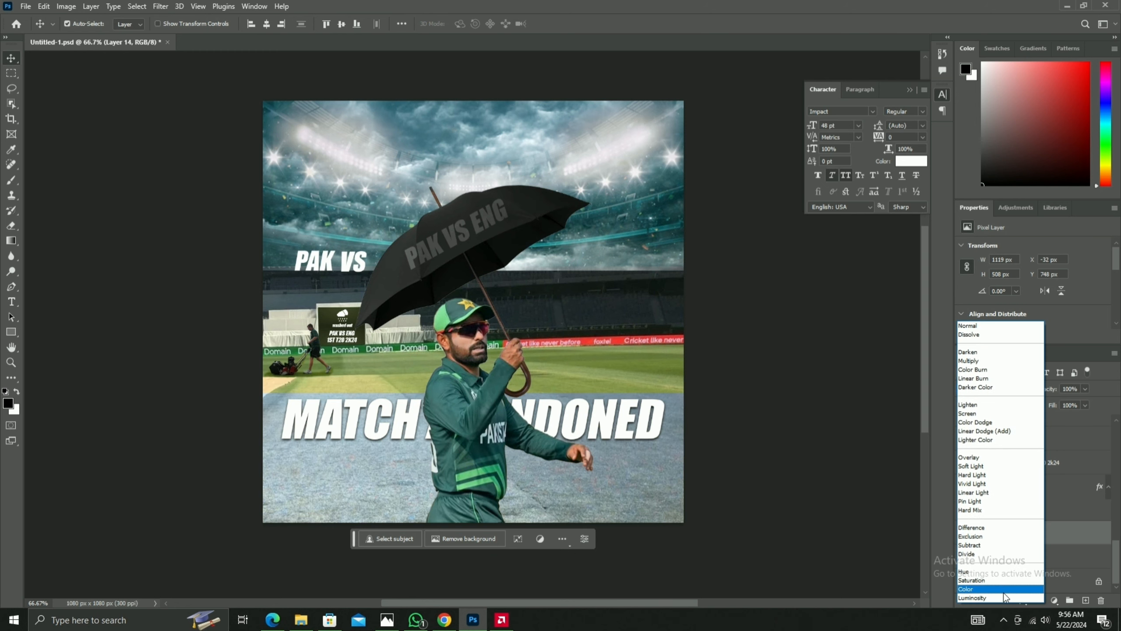
click(989, 592)
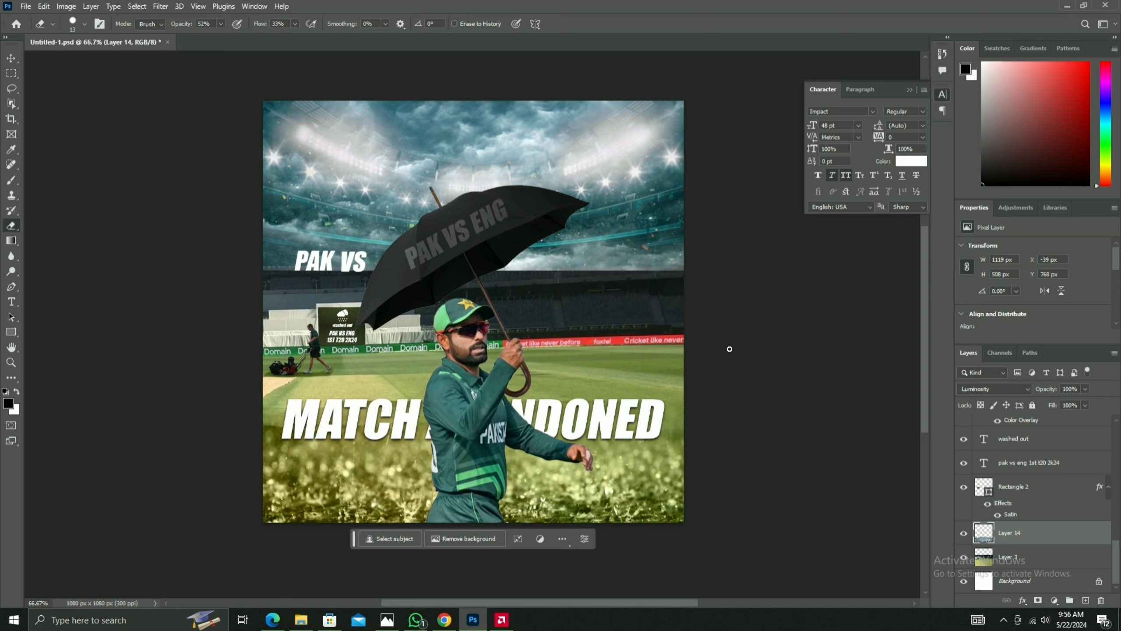
Erase the sky layer's hard lower edge above the stands and set Layer 4's blending mode to Normal.
click(1016, 557)
scroll(1015, 490, up, 5)
click(1016, 514)
drag(682, 268, 603, 271)
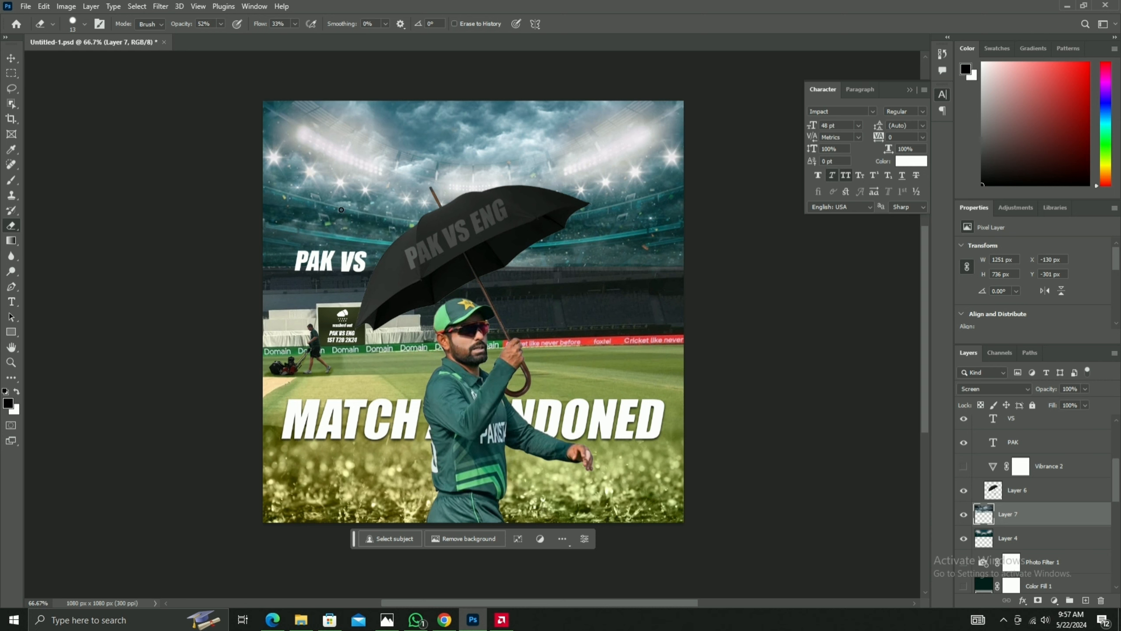
key(ctrl+z)
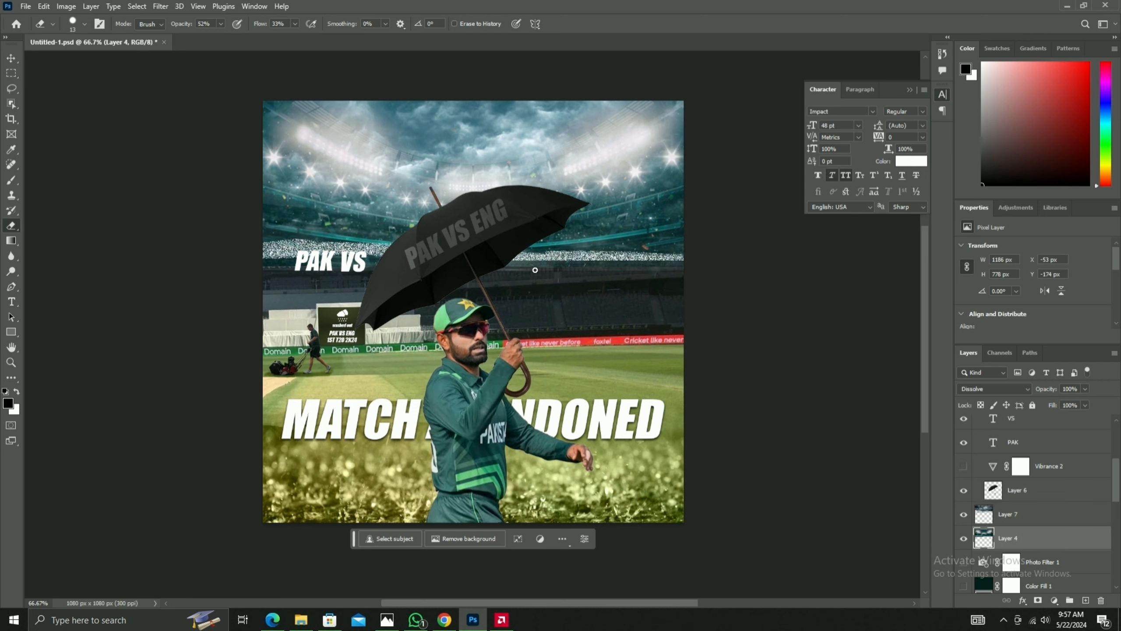
click(993, 388)
click(966, 327)
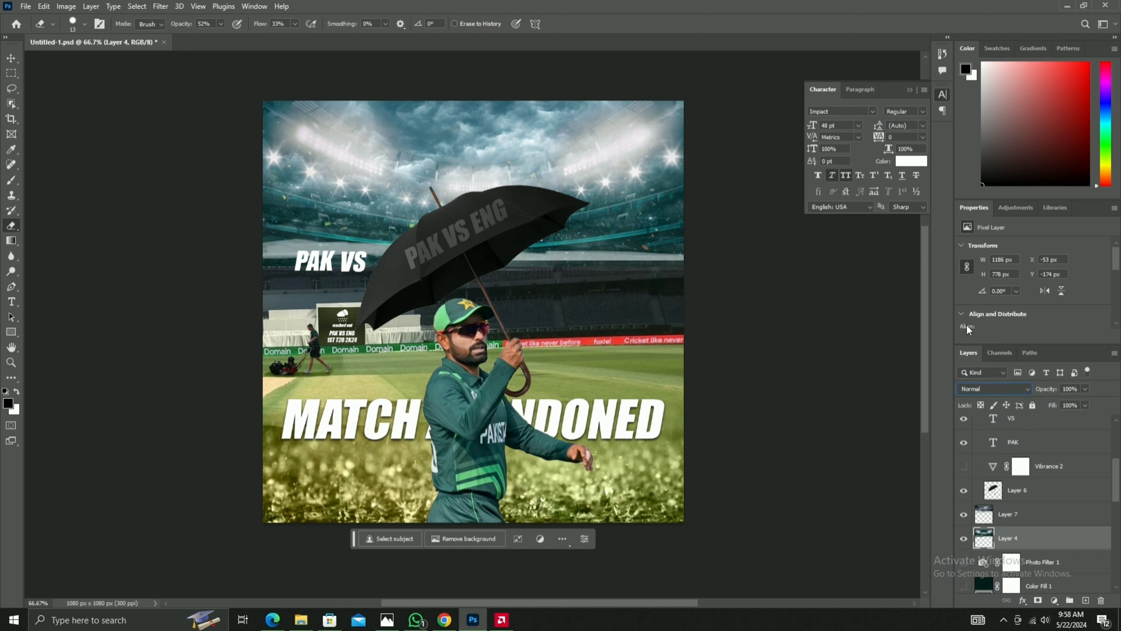
Shift the heavy-rain layer slightly over the foreground grass and lower its opacity.
click(11, 59)
click(651, 322)
click(11, 59)
mouse_move(654, 468)
mouse_down()
mouse_move(658, 481)
mouse_move(670, 466)
mouse_up()
click(1085, 388)
drag(1088, 403, 1070, 418)
click(750, 441)
click(649, 477)
click(1084, 405)
click(733, 331)
Switch to the browser, leave the photo preview and search Freepik for "raning texture".
scroll(732, 329, up, 1)
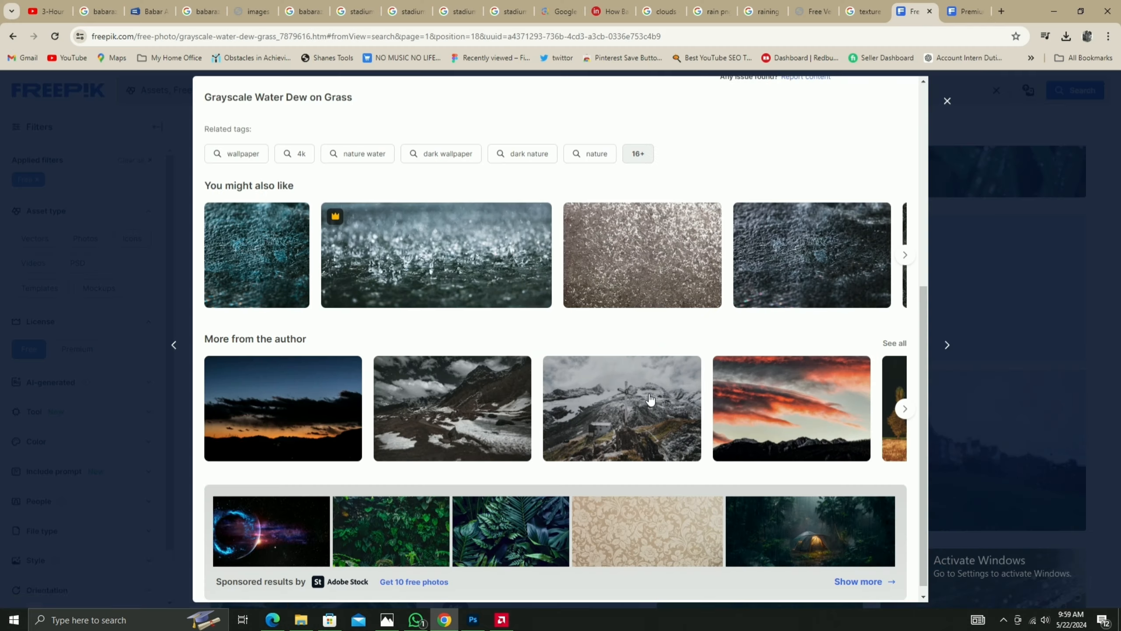
key(Escape)
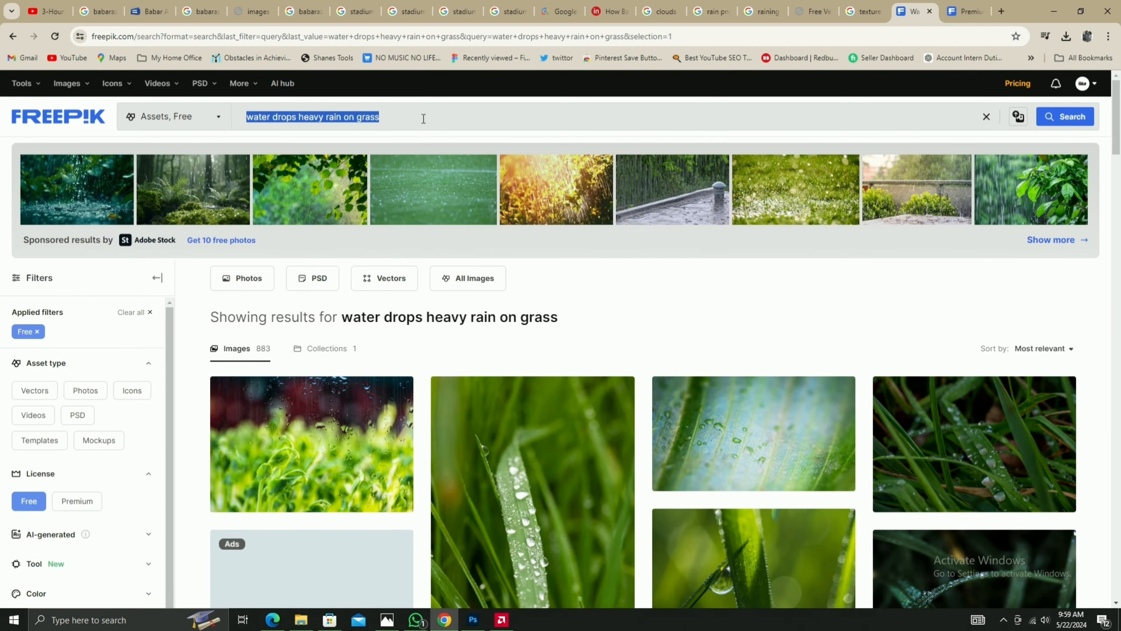
text(xture)
key(Return)
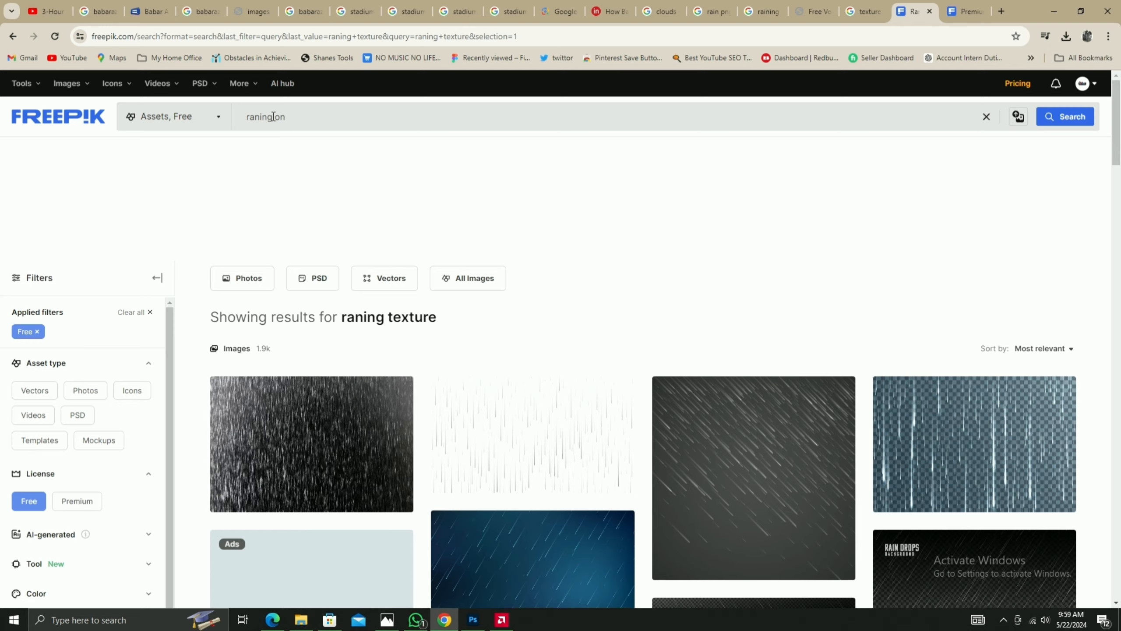
Search Freepik for "raning on umbrella" and look through the umbrella pictures.
text(umbrella)
key(Return)
scroll(683, 363, down, 15)
scroll(548, 508, up, 10)
Search Freepik for "texture umrella water drops" and look through the results.
drag(332, 90, 155, 100)
text(t)
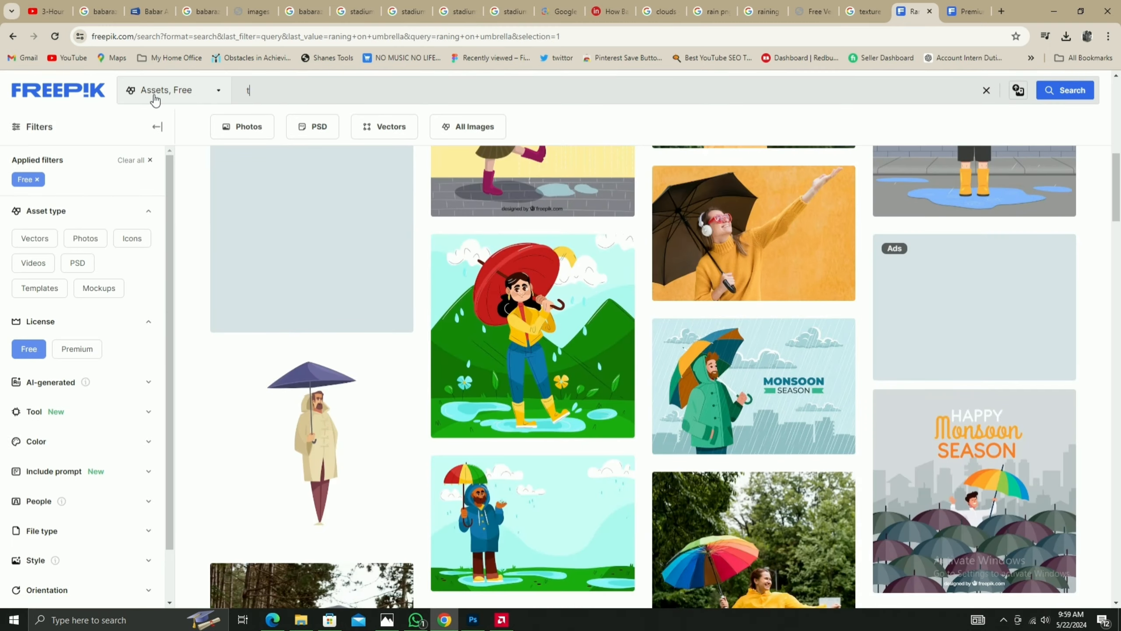
text(exture umrella water drospp)
key(BackSpace)
key(BackSpace)
key(BackSpace)
text(ps)
key(Return)
scroll(345, 383, down, 10)
scroll(345, 382, up, 10)
drag(361, 118, 249, 130)
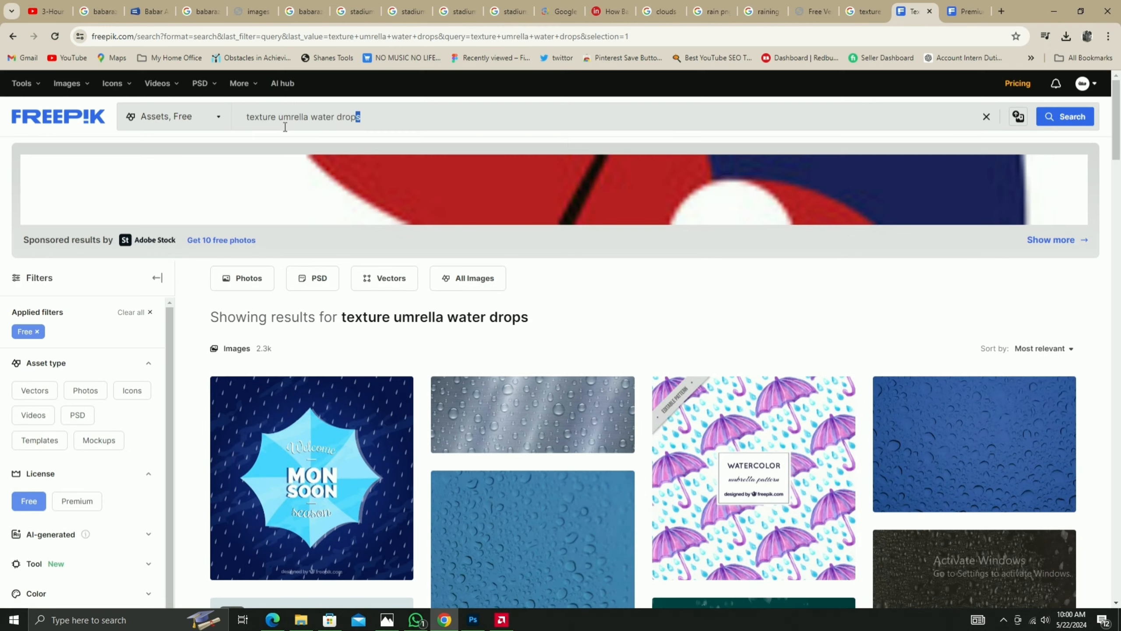
Search Freepik for "rain broush", limit the results to PSD files and preview the mascara brush mark.
text(rain broush)
key(Return)
scroll(310, 310, down, 3)
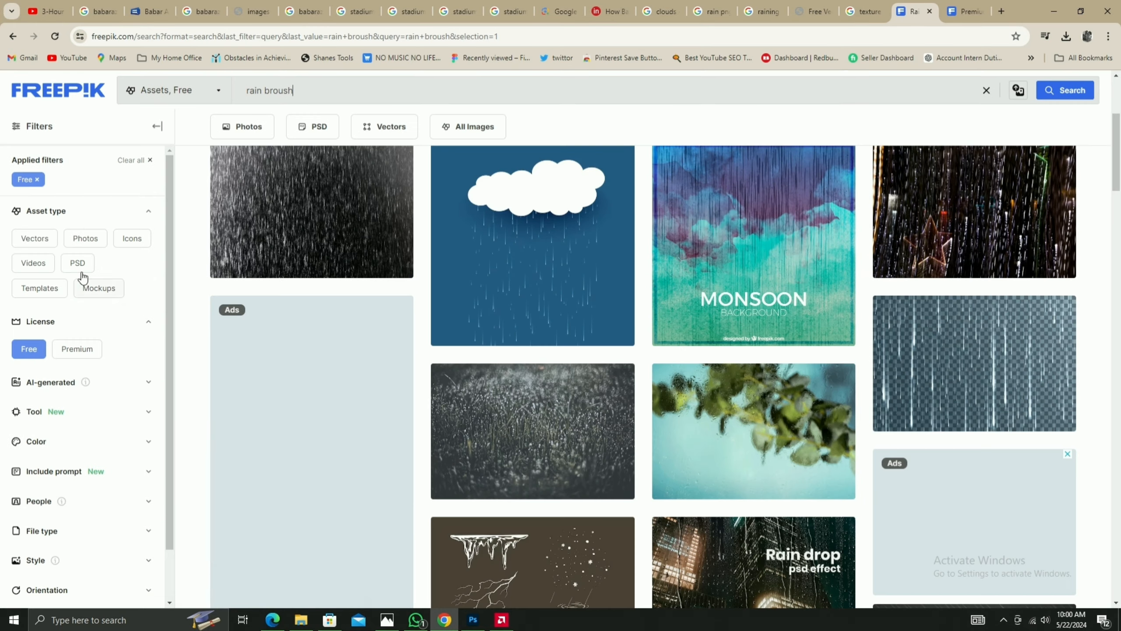
click(77, 263)
scroll(846, 387, down, 5)
scroll(668, 393, down, 15)
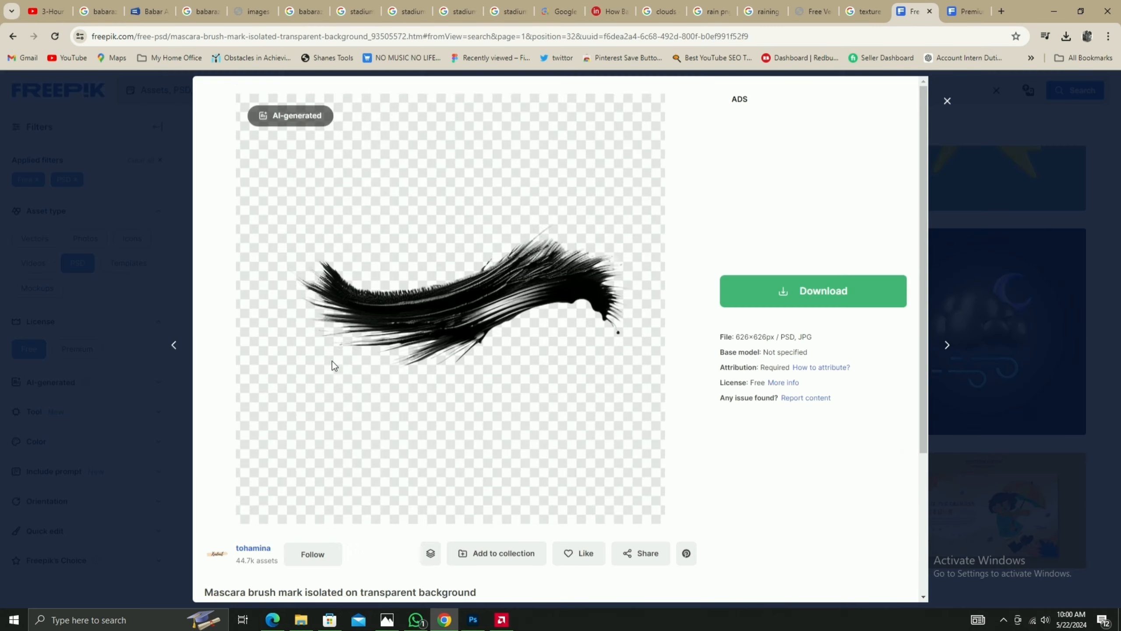
key(Escape)
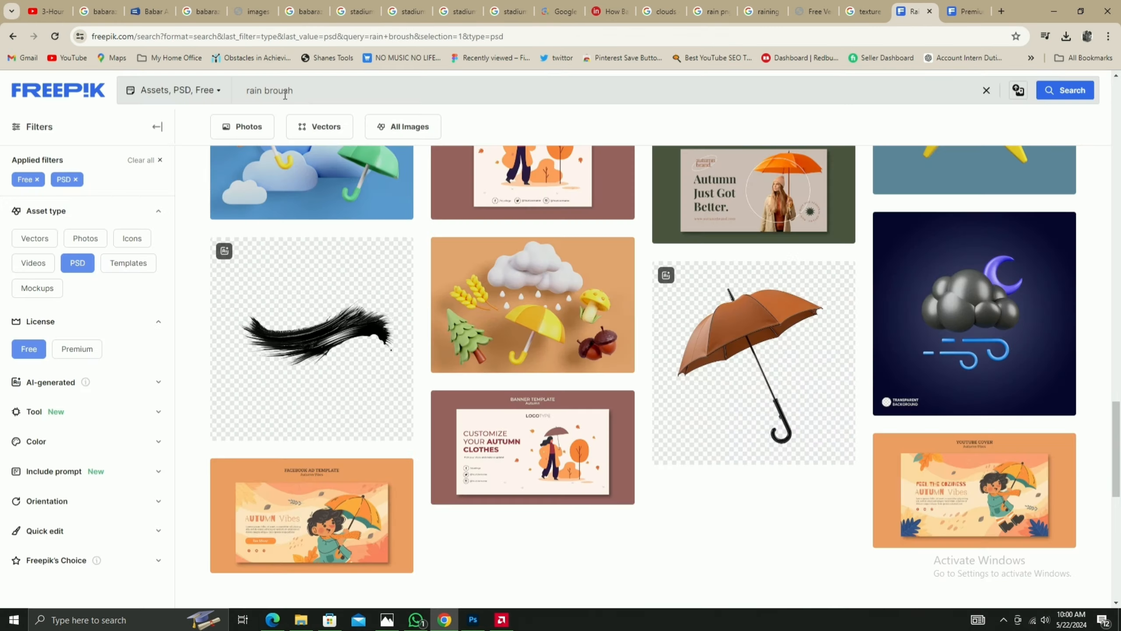
Search for "rain brushes", browse the Adobe Stock results and select "Scratch Grunge Urban" in the scribble texture's title.
text(ushes)
key(Return)
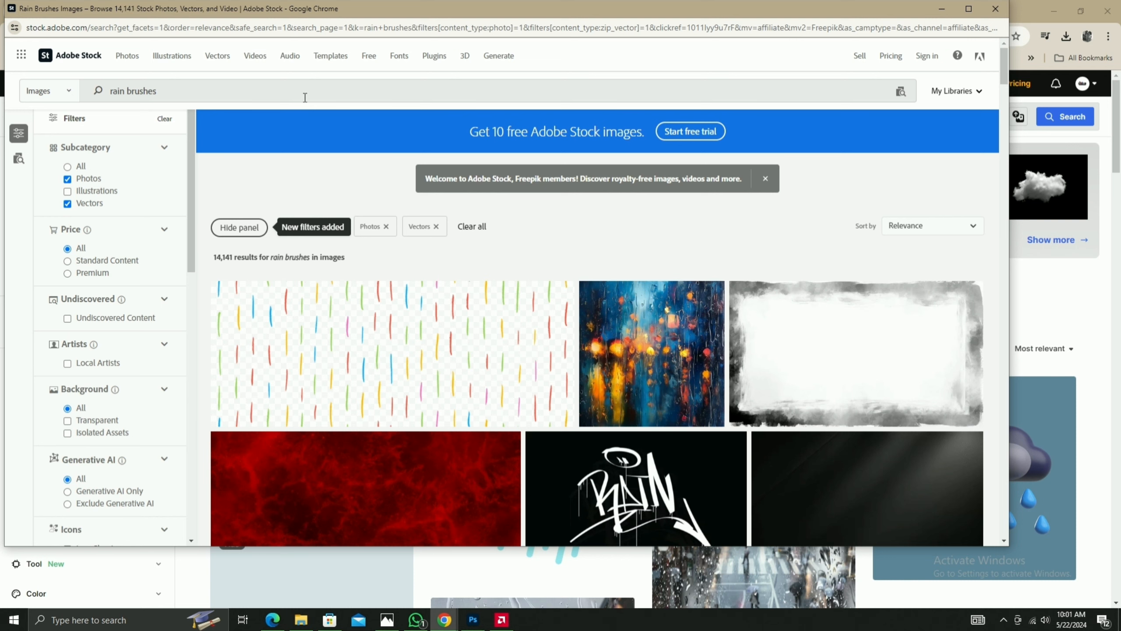
scroll(496, 256, down, 10)
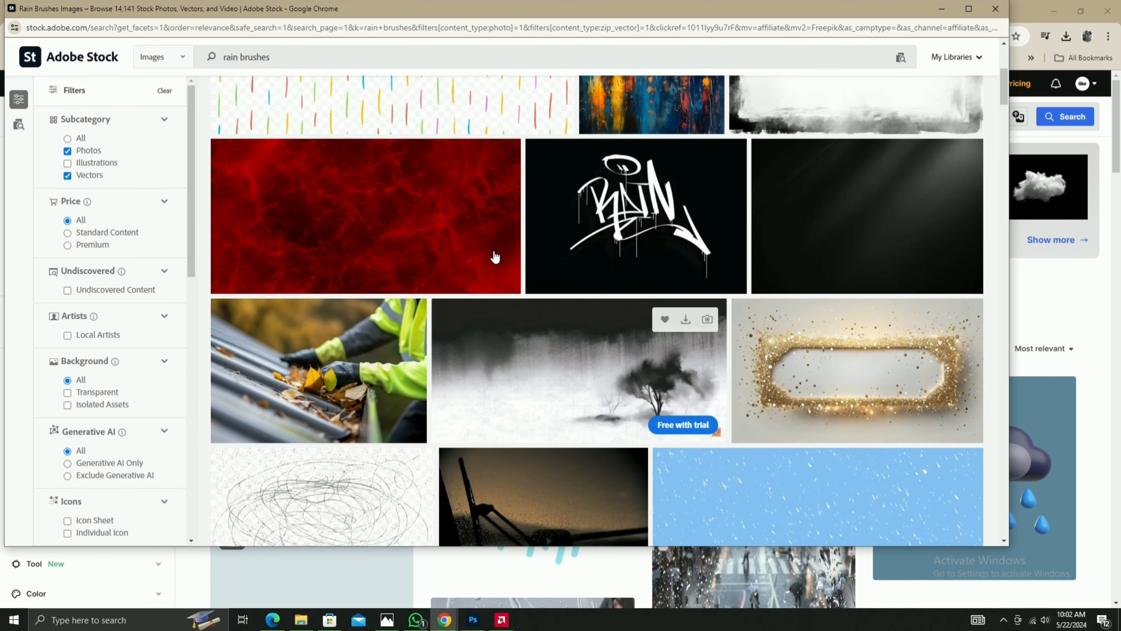
click(336, 419)
drag(703, 188, 796, 187)
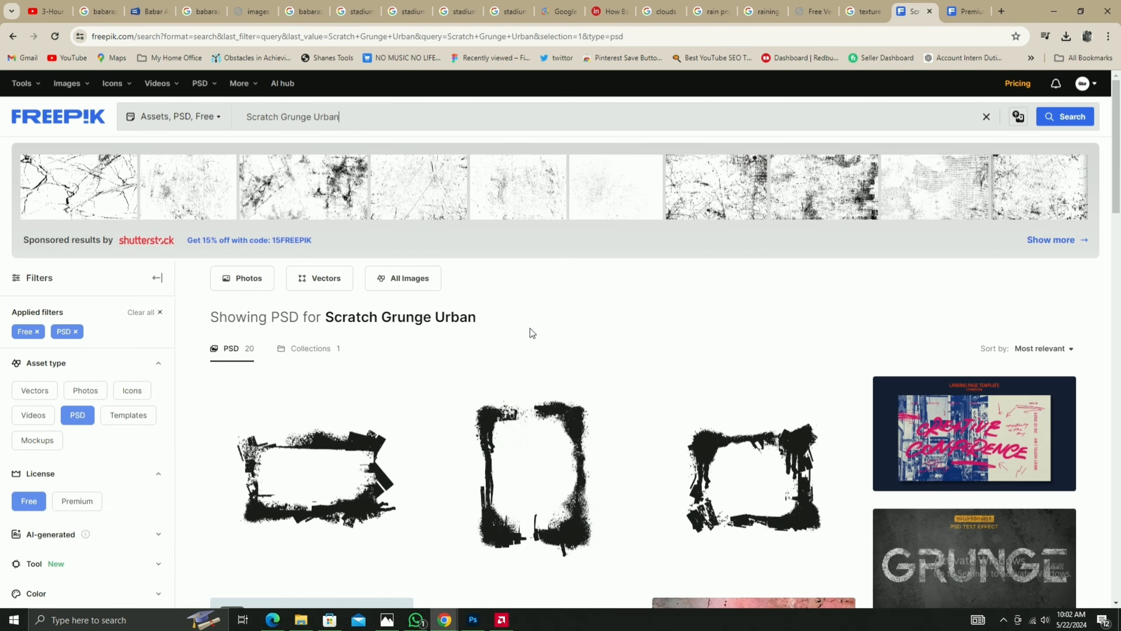
Look through the "Scratch Grunge Urban" results on Freepik and refine the search to "Scratch Grunge Urban rainy".
scroll(530, 328, down, 10)
scroll(569, 485, up, 10)
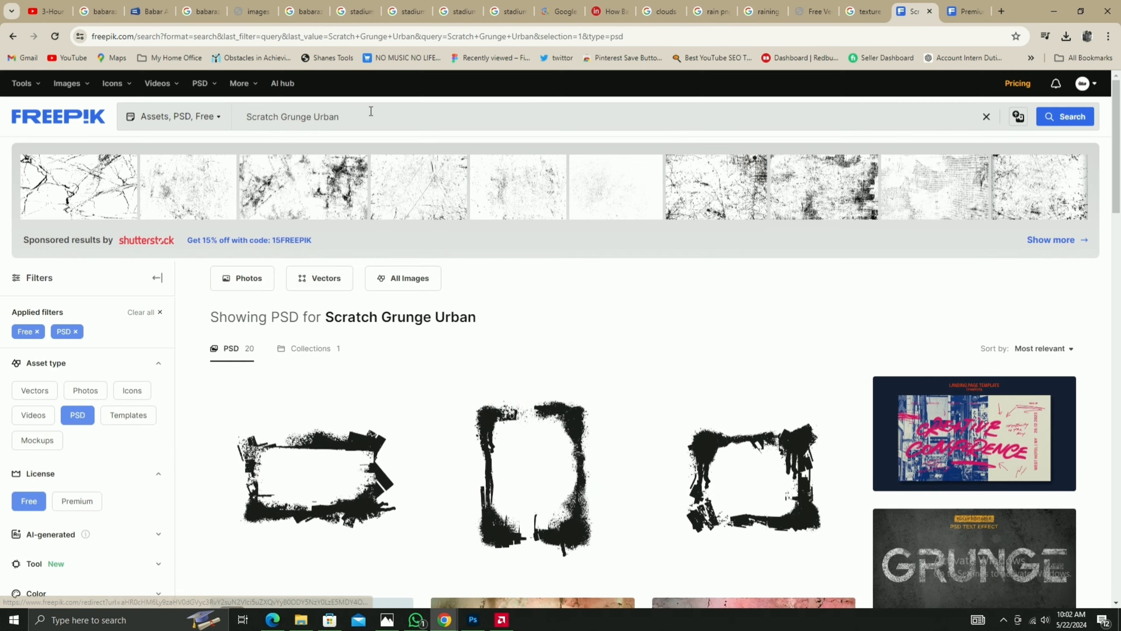
click(370, 115)
text(rainy)
key(Return)
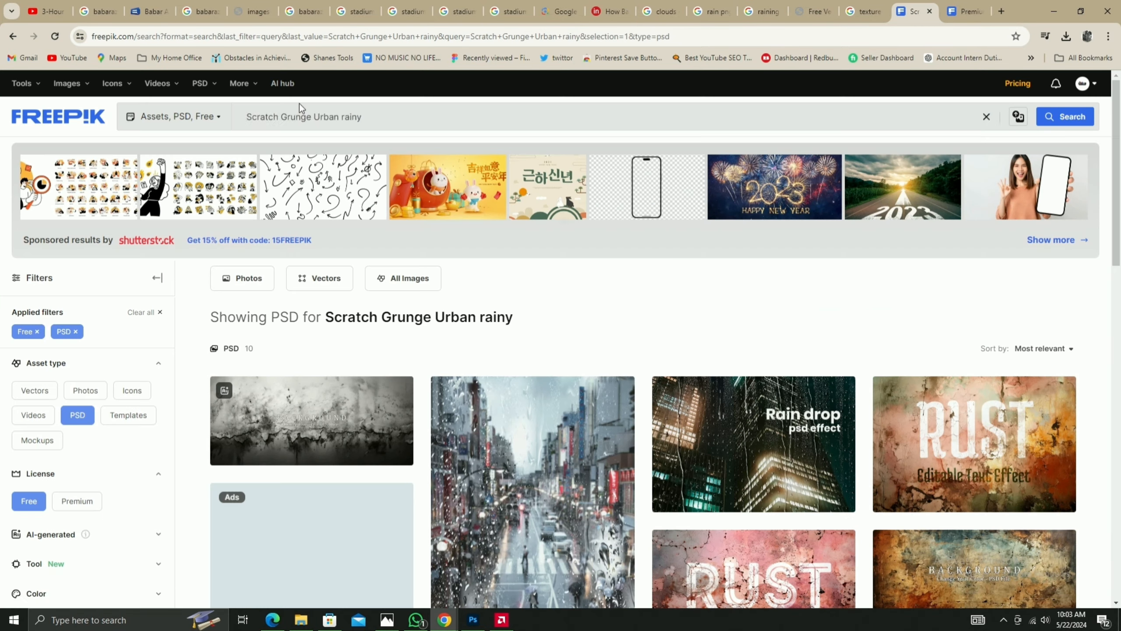
Search Freepik for "heaby rAIN" and look through the PSD results.
text(AIN)
key(Return)
scroll(723, 523, down, 15)
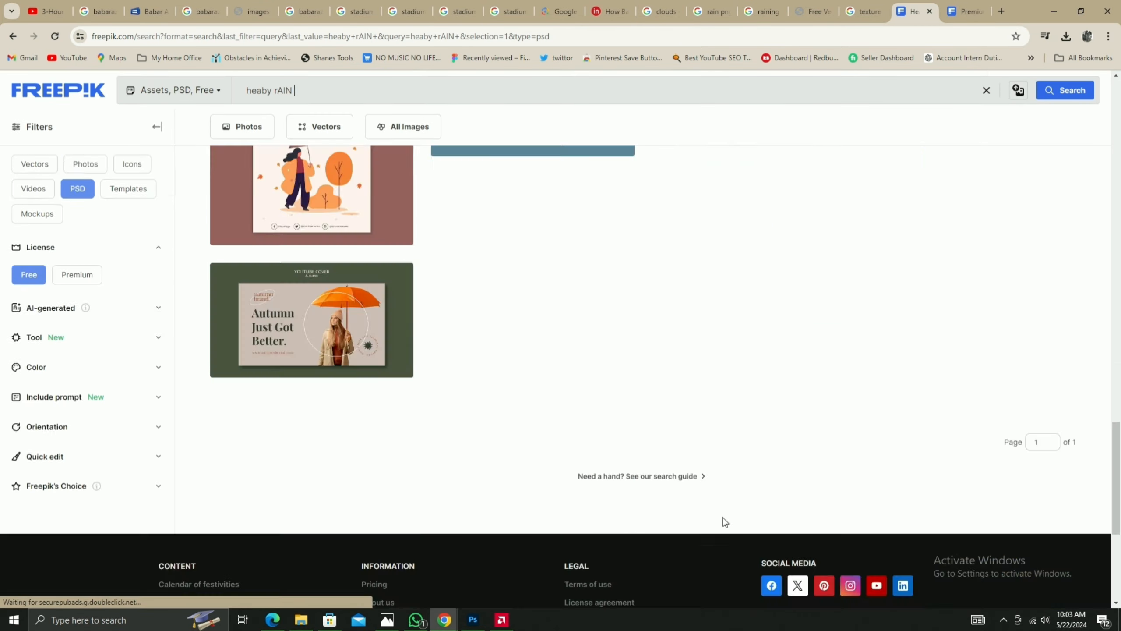
scroll(723, 523, up, 5)
Search Freepik for "heaby rAIN TEXCTUREW" and download the rain overlay Photoshop effect as a PSD.
click(445, 92)
text(TEXCTUREW)
key(Return)
scroll(590, 224, down, 7)
scroll(591, 225, down, 6)
click(311, 264)
click(813, 290)
click(884, 442)
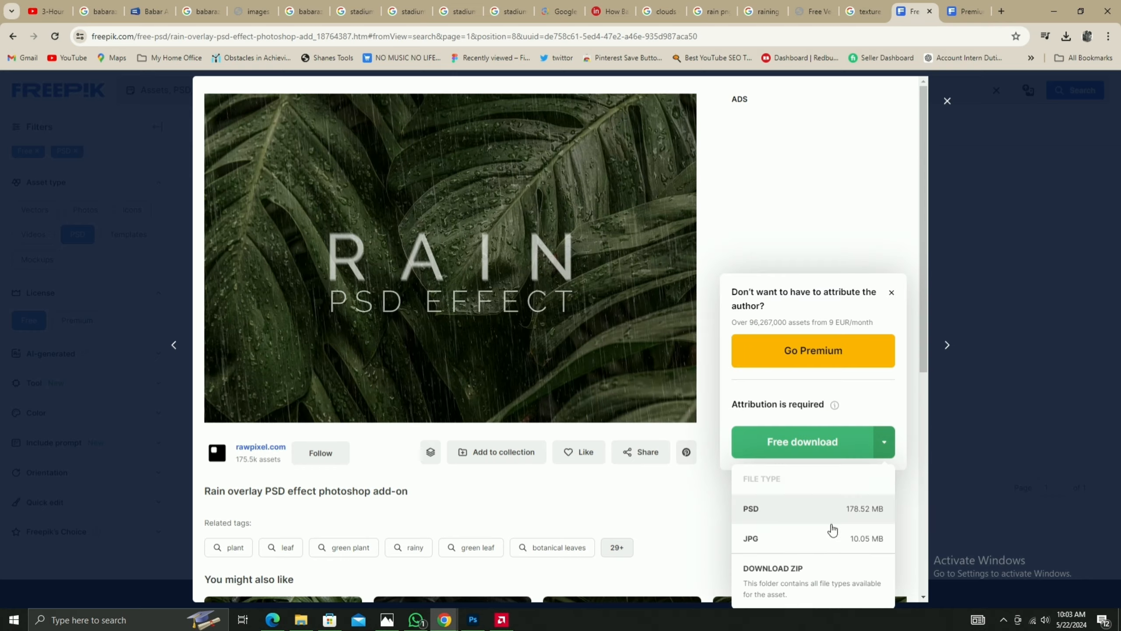
scroll(793, 256, down, 7)
click(946, 101)
Search Freepik for "FIRE BURN EFFECT" and look through the PSD results.
scroll(485, 220, up, 12)
text(FIR)
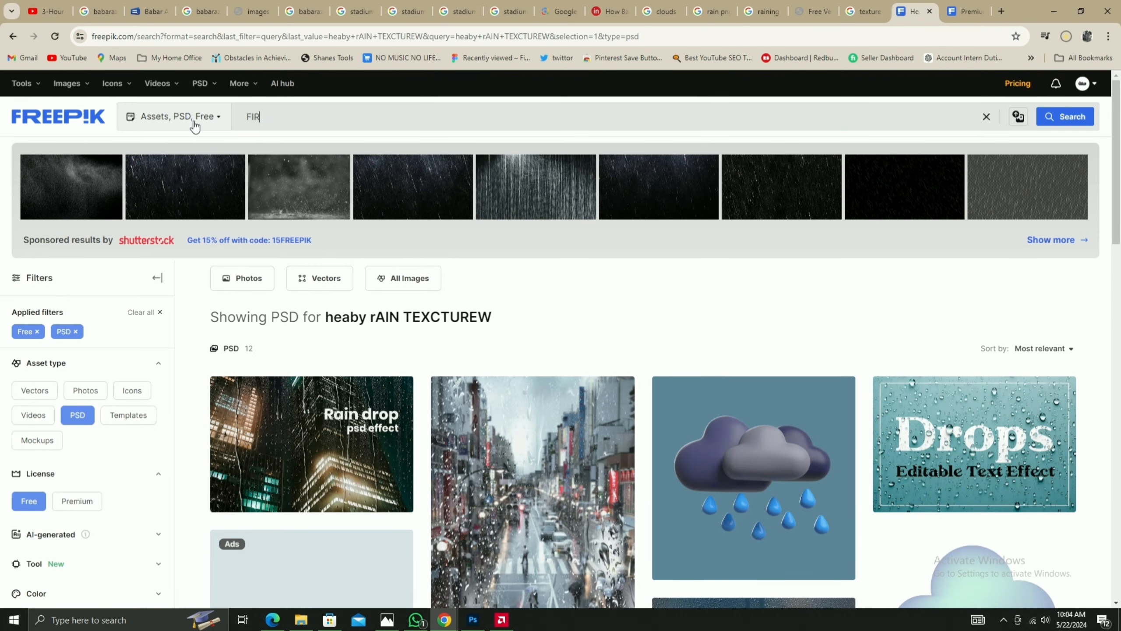
text(E BURN EFFECT)
key(Return)
scroll(607, 416, down, 3)
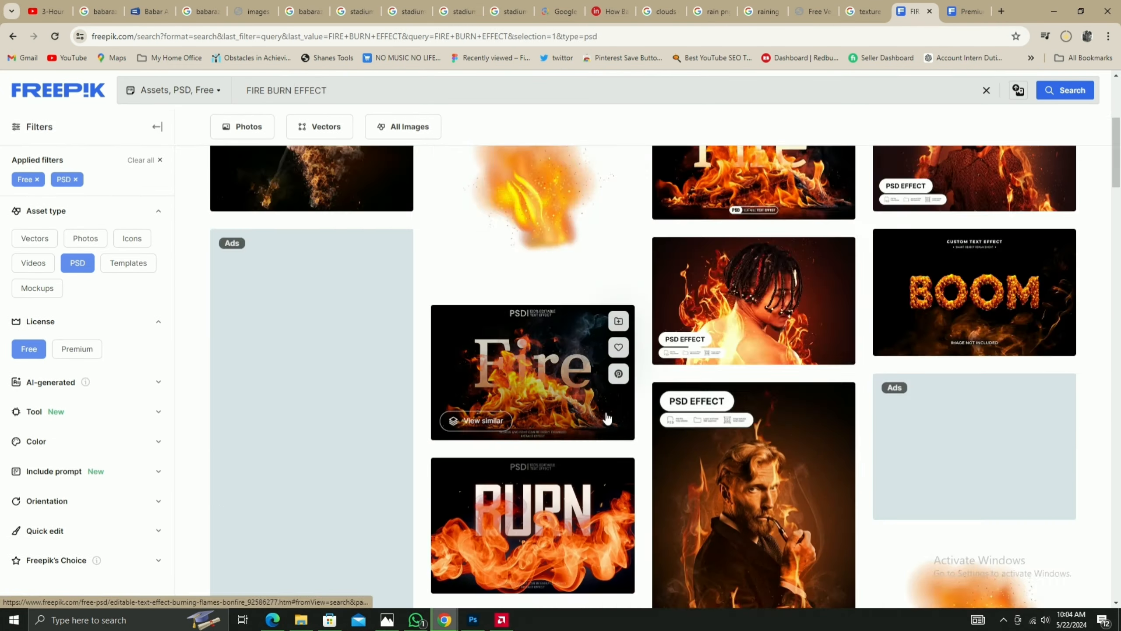
scroll(607, 417, down, 3)
Refine the Freepik search to "FIRE BURNTEXTURE EFFECT" and "FIRE BURN SPARK EFFECT" and look through the results.
click(296, 91)
text(TEXTURE)
key(Return)
scroll(370, 146, up, 4)
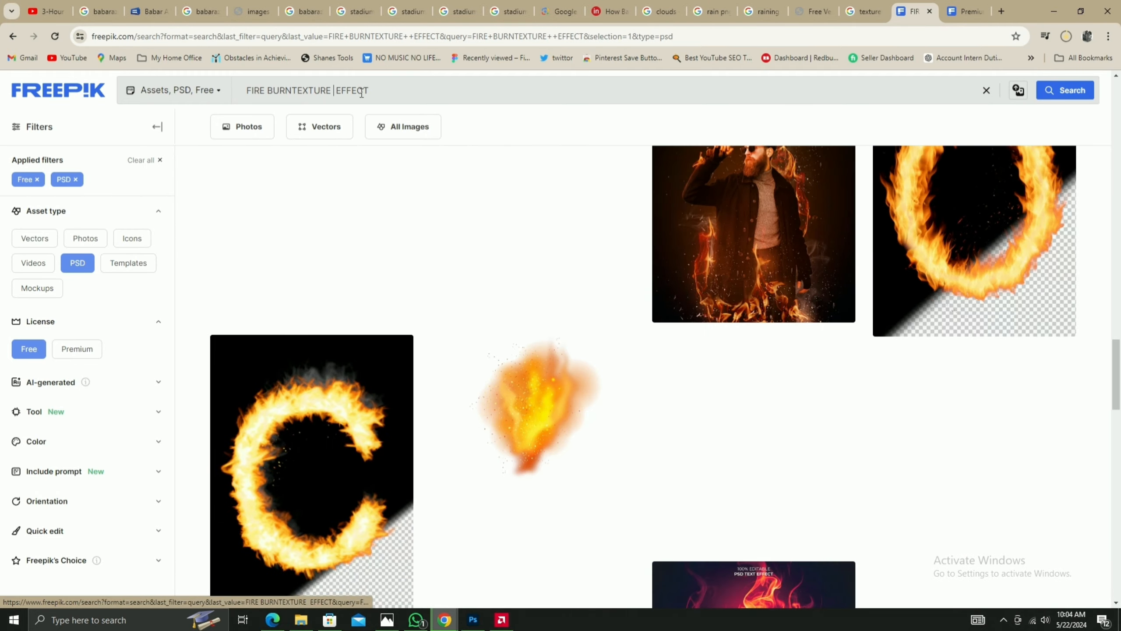
text(SPARK EFFECT)
key(Return)
scroll(570, 398, down, 10)
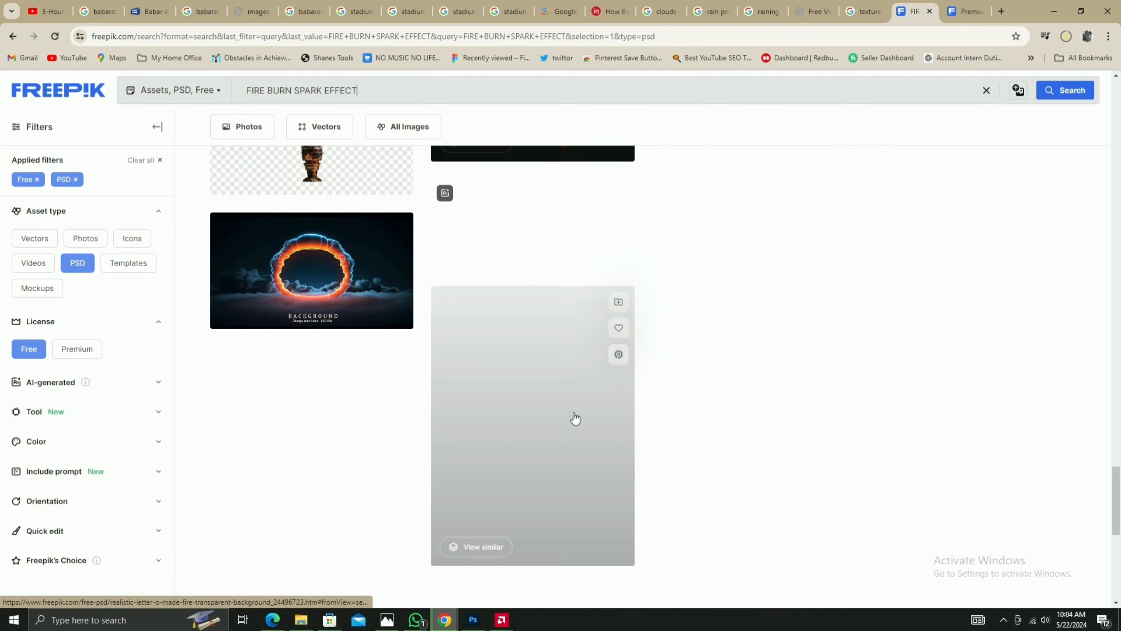
Search Freepik for "SPORYS EFFECT" and correct the query to "SPORTS EFFECT".
scroll(419, 472, up, 10)
key(ctrl+a)
text(SPORYS EFFECT)
key(Return)
click(276, 90)
key(BackSpace)
text(T)
key(Return)
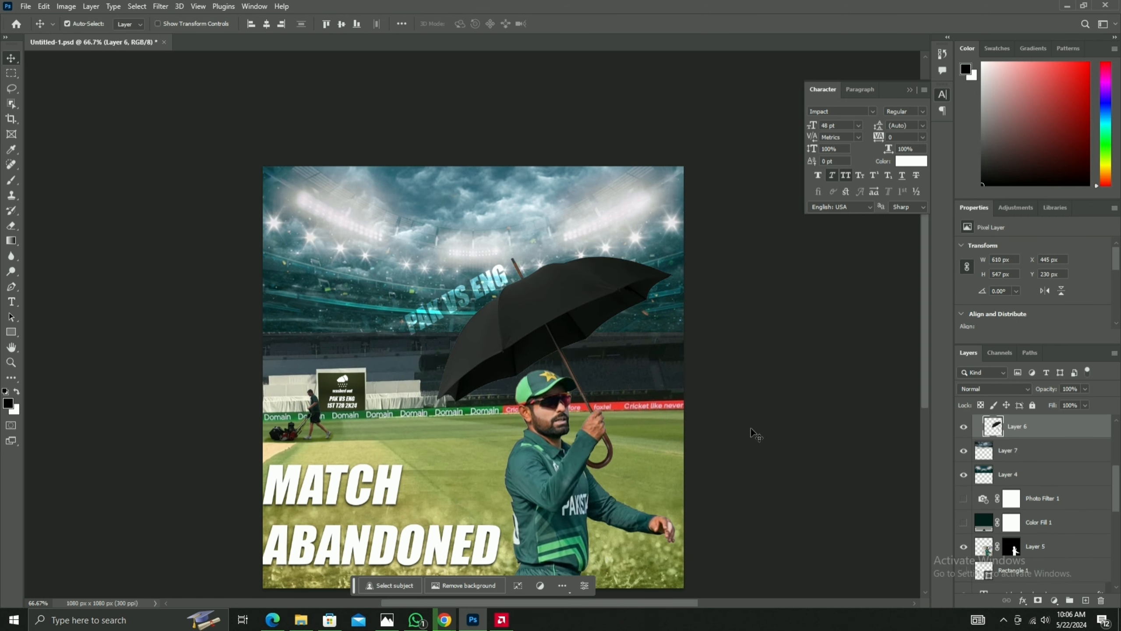
Back in Photoshop, move the PAK VS ENG text onto the umbrella and shift the MATCH ABANDONED title slightly right.
drag(466, 301, 551, 309)
mouse_move(429, 493)
mouse_down()
mouse_move(453, 493)
mouse_move(443, 493)
mouse_up()
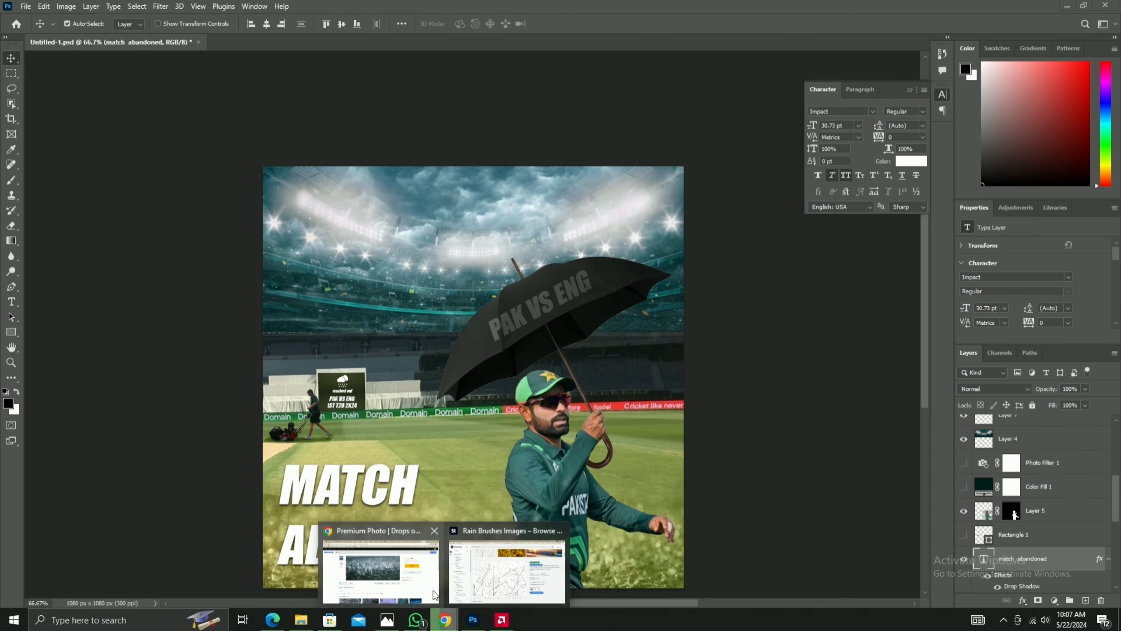
Switch to the browser, search Google Images for "BALL" and "WHITEBALL", and copy the picture of a white cricket ball on grass.
click(511, 569)
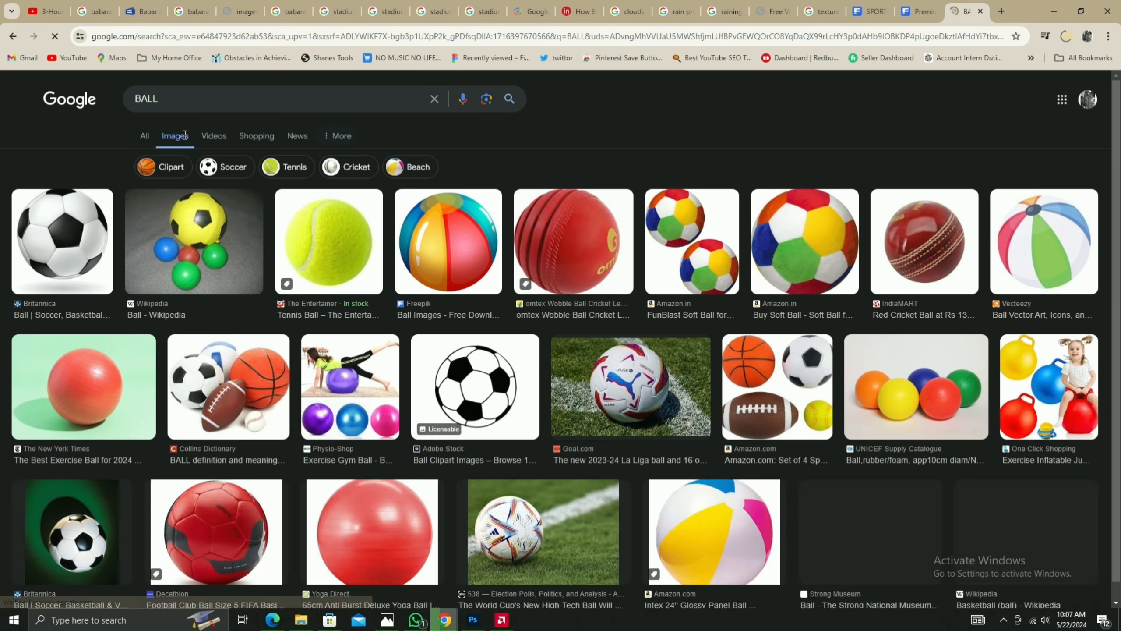
click(924, 241)
click(134, 98)
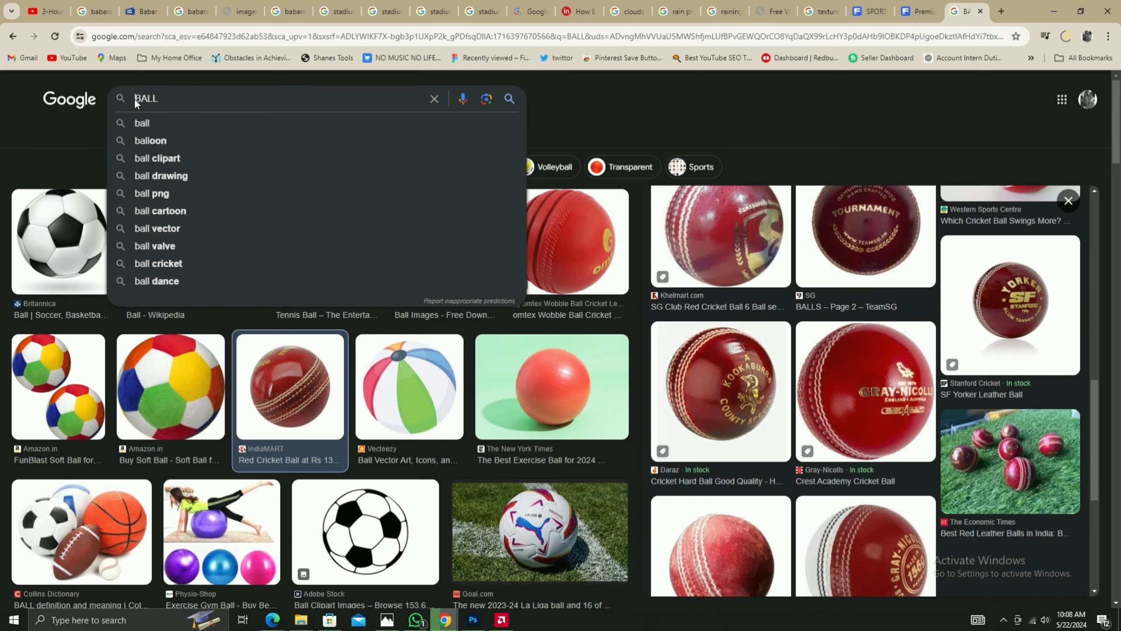
text(WHITE)
key(Return)
scroll(560, 353, down, 5)
click(446, 503)
right_click(785, 328)
click(832, 229)
Switch to Photoshop, paste the ball picture into the poster and scale it down over the canvas.
click(472, 620)
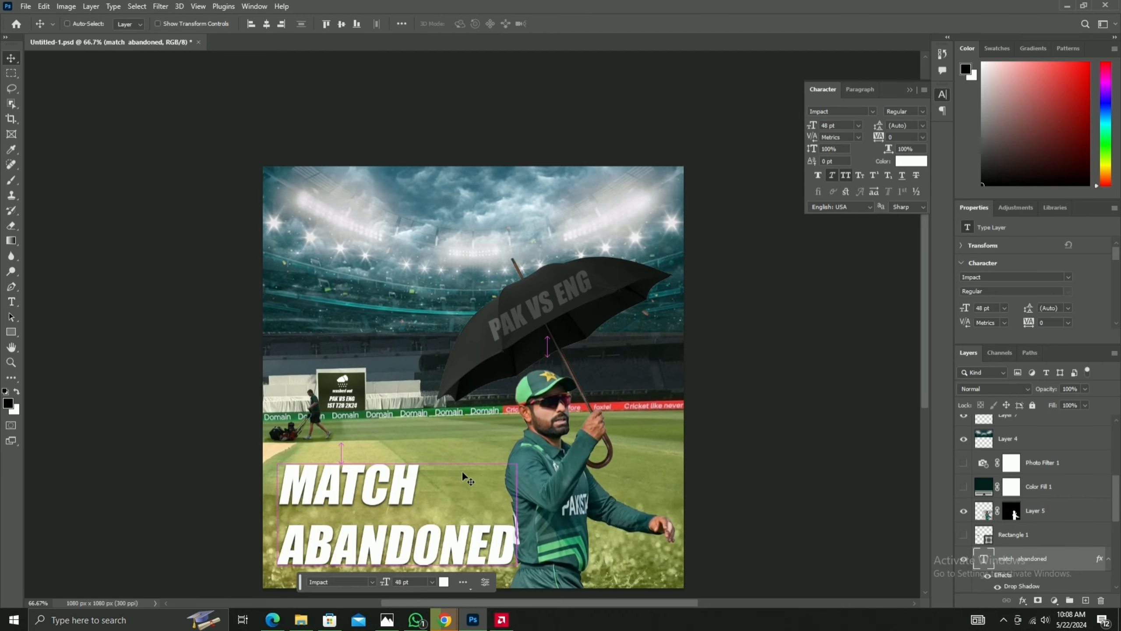
key(ctrl+v)
key(ctrl+t)
key(ctrl+minus)
key(ctrl+minus)
drag(645, 580, 645, 256)
drag(552, 223, 478, 356)
Commit the ball picture's size and remove its grass background.
key(ctrl+plus)
key(ctrl+plus)
key(ctrl+plus)
scroll(477, 379, down, 5)
scroll(1058, 314, down, 5)
click(578, 24)
click(1013, 280)
Scale the cut-out ball down further and place it over the O of ABANDONED.
key(ctrl+t)
drag(606, 258, 472, 364)
drag(414, 401, 447, 416)
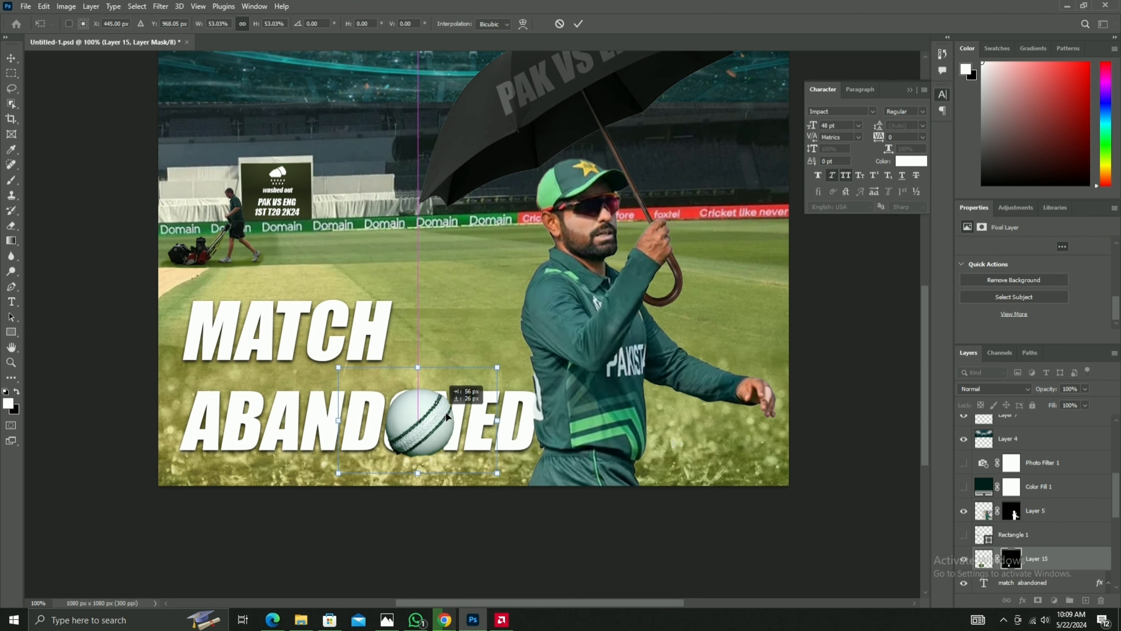
drag(511, 439, 492, 478)
key(Return)
Replace the O in ABANDONED with a gap wide enough for the ball.
key(t)
click(457, 409)
drag(381, 405, 421, 403)
key(BackSpace)
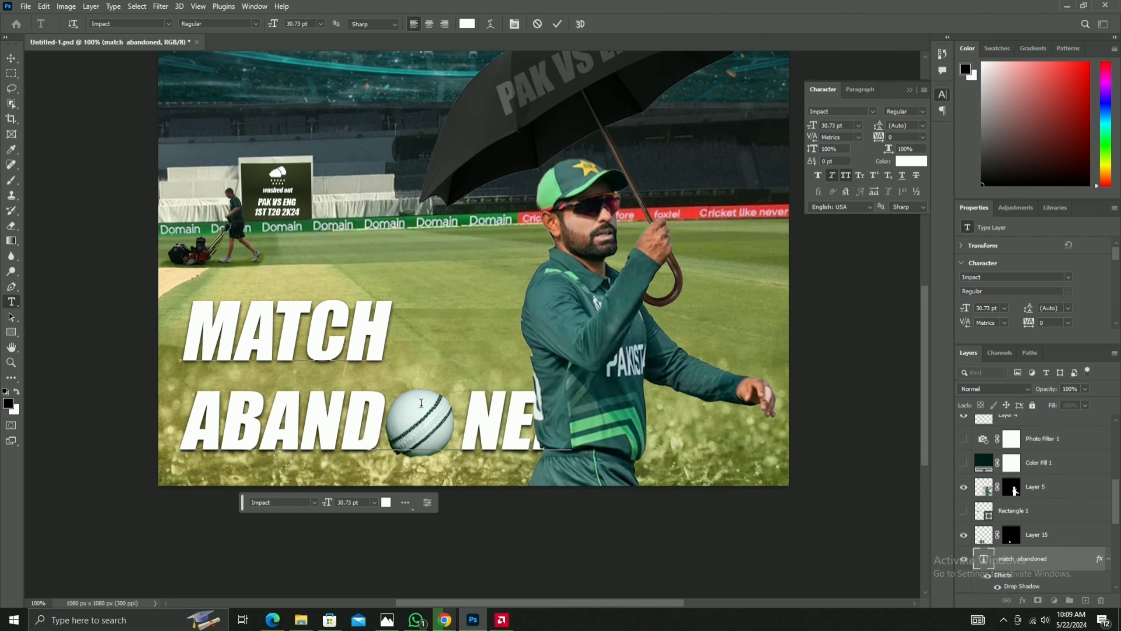
key(BackSpace)
key(ctrl+Return)
Scale the ball down to letter height and centre it in the gap between ABAND and NED.
key(v)
ctrl+click(421, 405)
key(ctrl+t)
drag(498, 366, 469, 385)
drag(418, 427, 432, 416)
key(Return)
scroll(459, 441, up, 1)
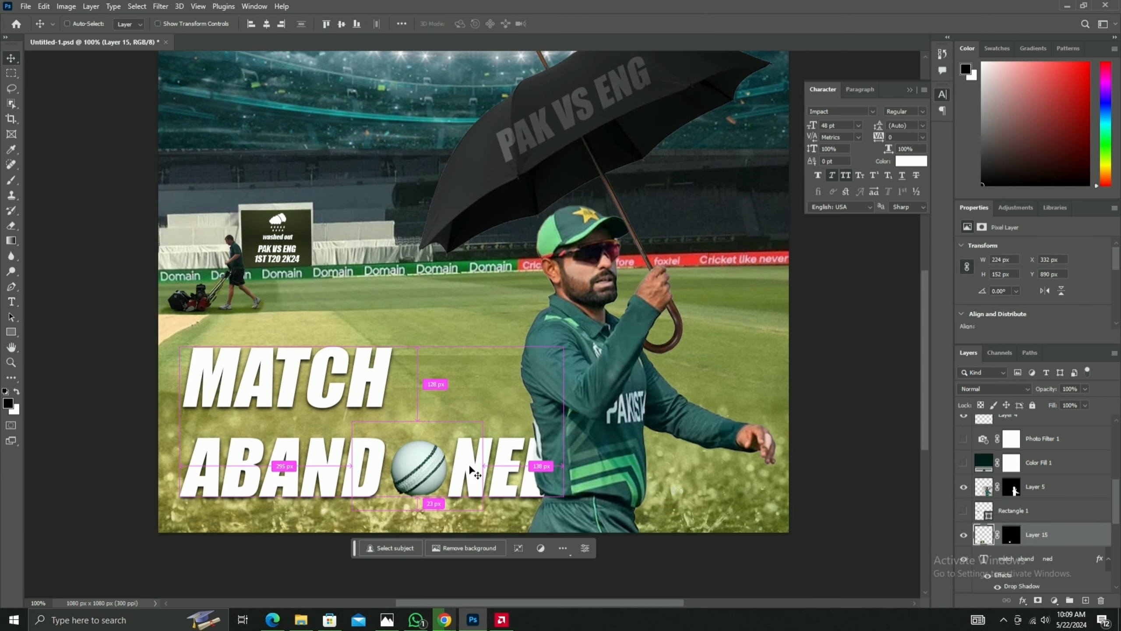
key(ctrl+t)
key(Return)
Scale the MATCH ABANDONED title and the ball down together and reposition them beside the player.
ctrl+click(462, 469)
ctrl+shift+click(404, 456)
key(ctrl+t)
drag(564, 346, 489, 379)
drag(411, 480, 427, 470)
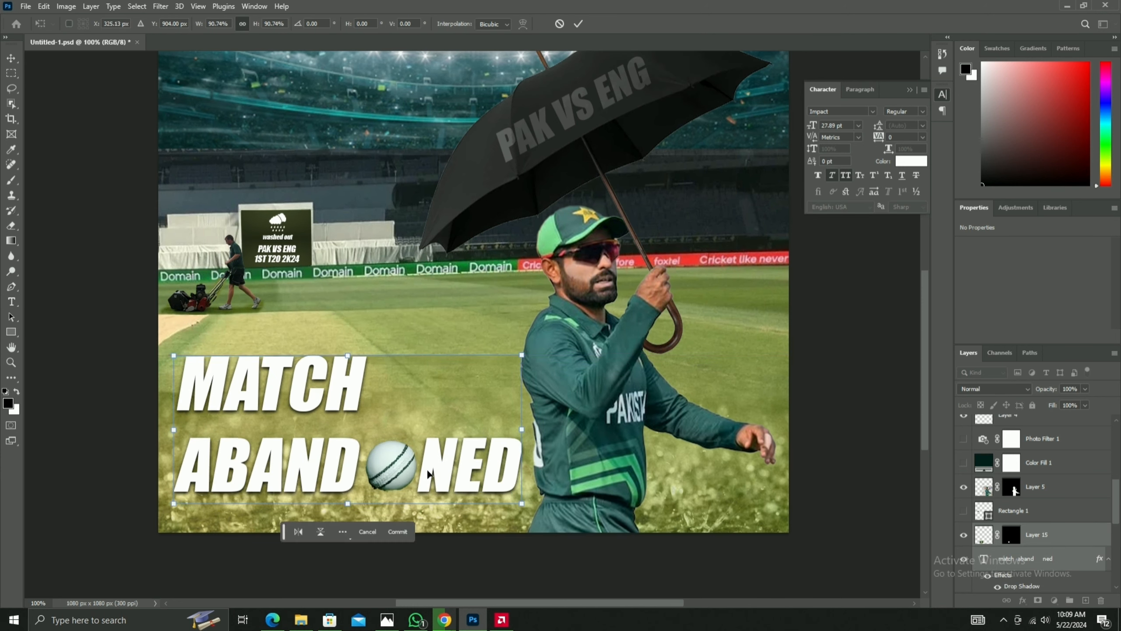
key(Return)
key(ctrl+minus)
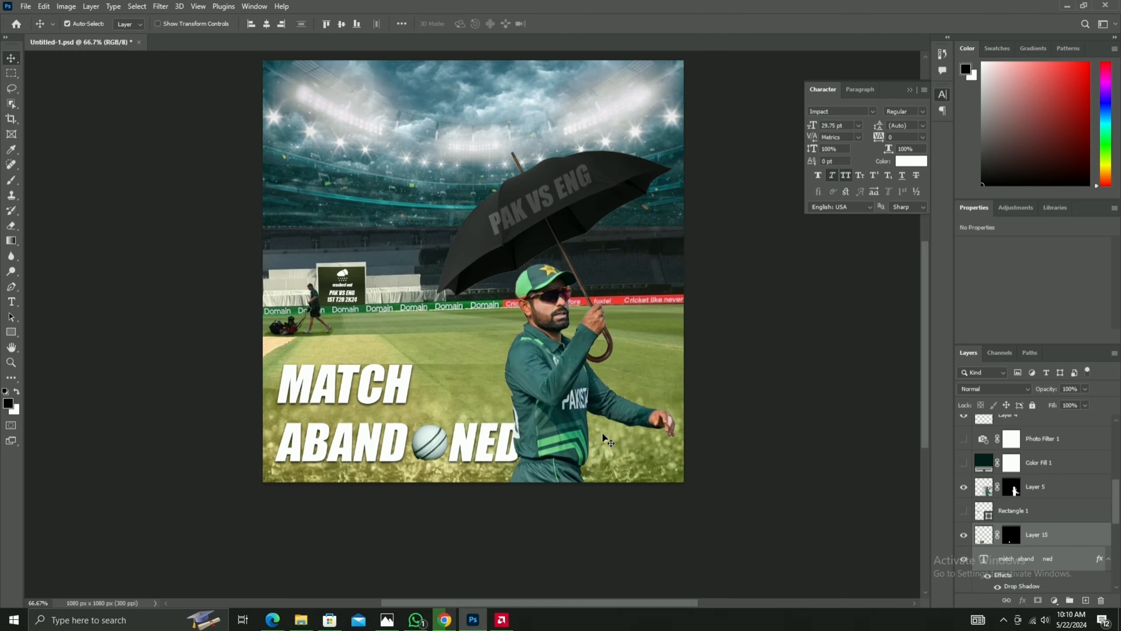
key(ctrl+plus)
Switch to the browser, search Google Images for "WHITEBALL IN WATER" and open one of the pictures.
click(416, 620)
click(416, 620)
click(444, 620)
click(381, 574)
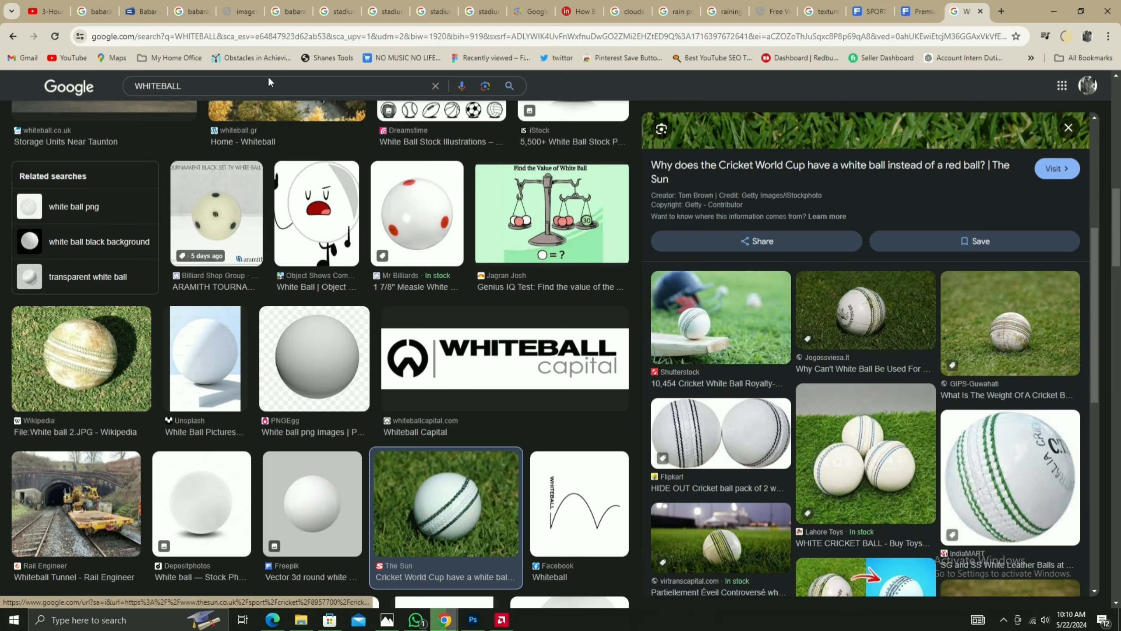
click(270, 85)
text(IN WATER)
key(Return)
scroll(813, 471, down, 5)
click(116, 263)
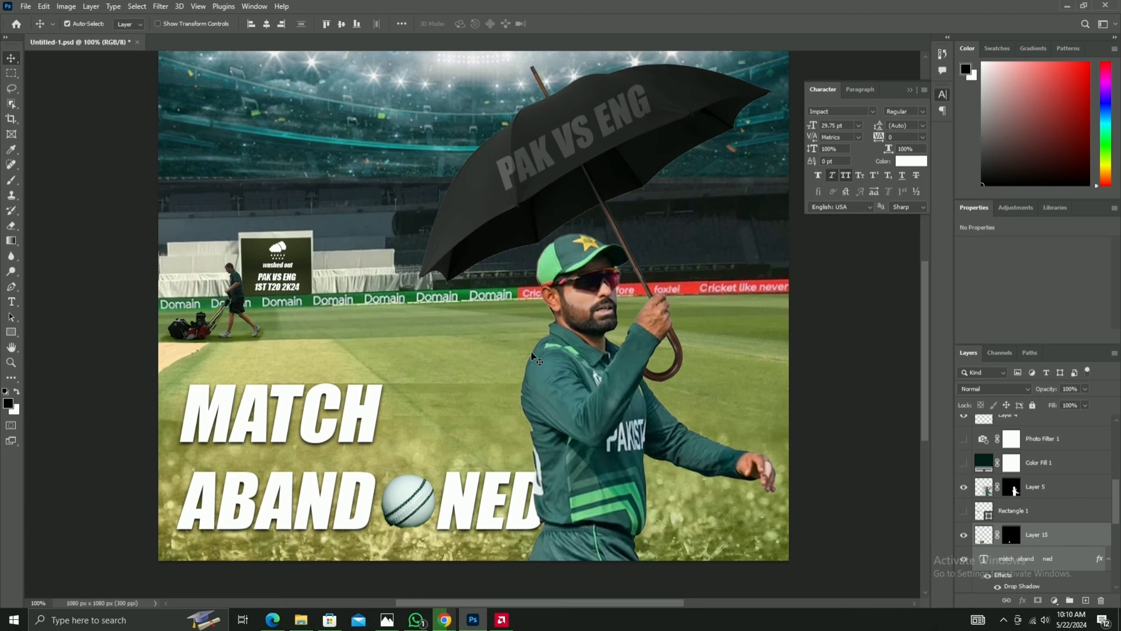
Return to Photoshop and add a gradient fill layer with a dark-to-light blue preset gradient.
key(ctrl+minus)
click(554, 157)
click(455, 197)
scroll(536, 233, down, 3)
click(471, 216)
click(455, 233)
scroll(481, 221, down, 2)
click(489, 181)
click(490, 197)
click(455, 213)
scroll(507, 229, down, 3)
click(456, 239)
scroll(492, 221, down, 1)
scroll(525, 225, up, 4)
click(470, 180)
click(634, 158)
Edit the gradient fill: pull its end stops in to about 56% and change the end colour to dark teal.
double_click(984, 581)
click(553, 157)
click(513, 158)
drag(673, 308, 571, 308)
drag(673, 279, 577, 279)
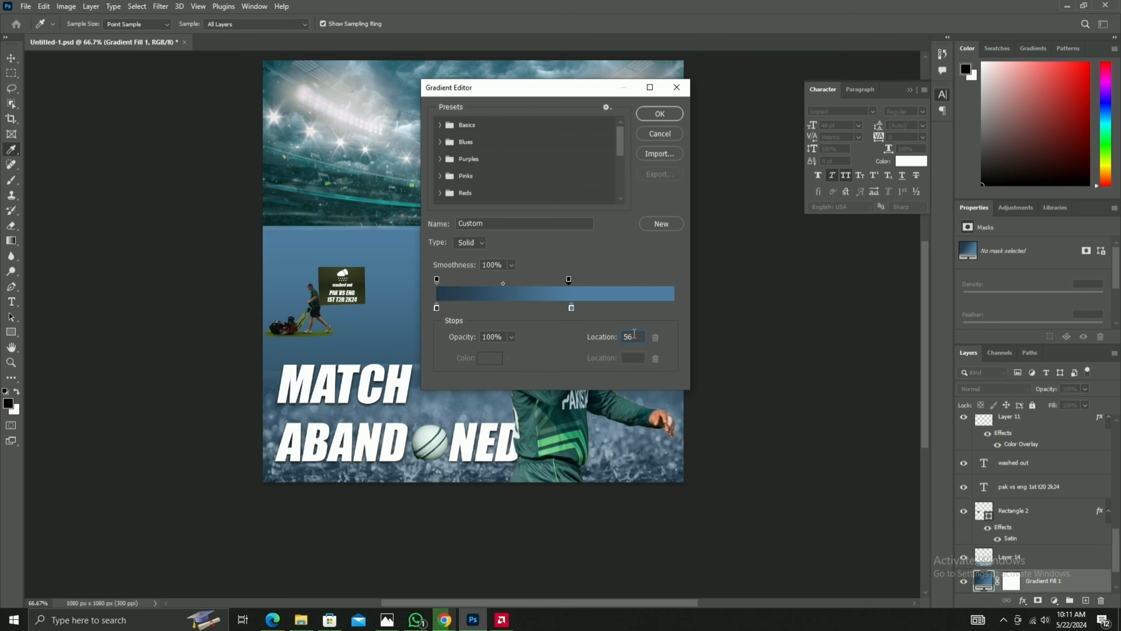
double_click(571, 308)
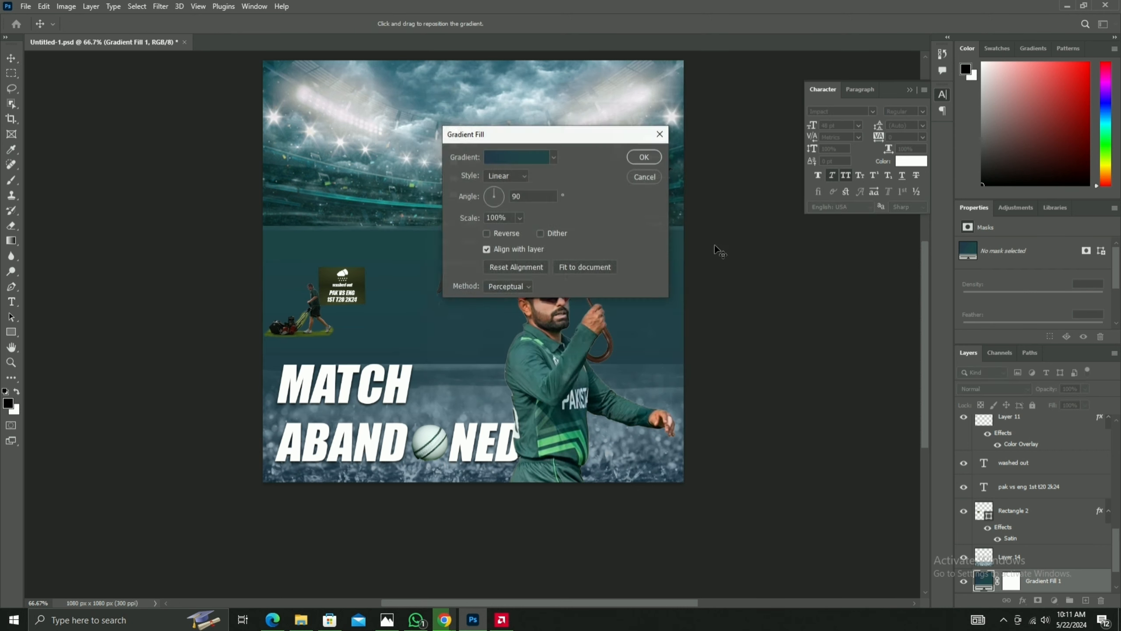
key(Return)
key(v)
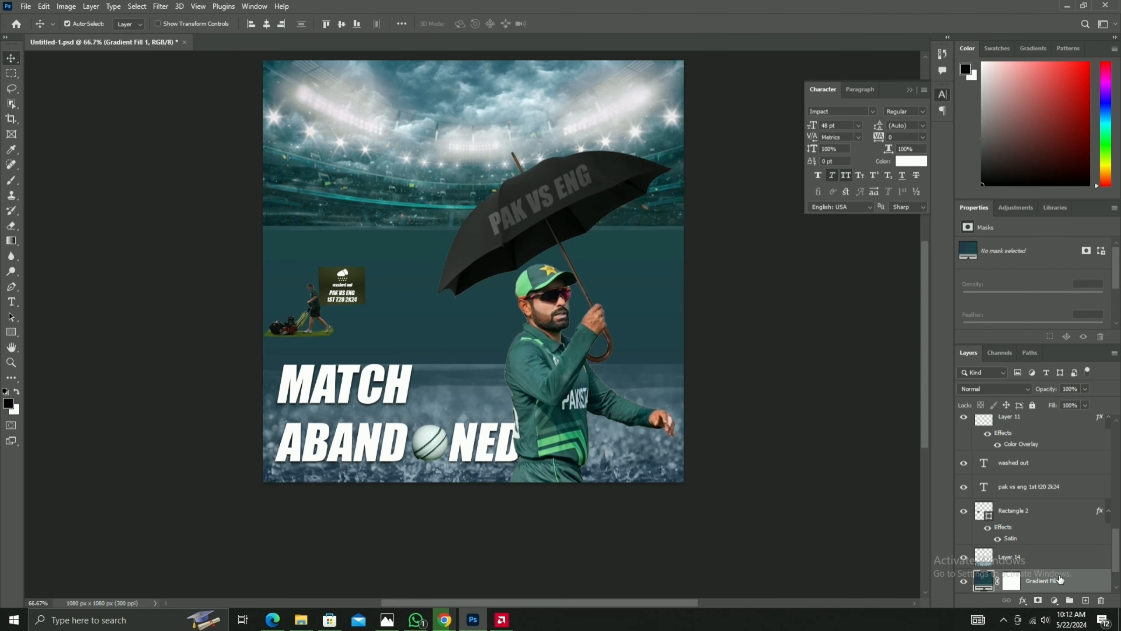
Move the gradient fill layer to the top of the layer stack and set its blend mode to Hard Light.
drag(1060, 579, 1046, 424)
click(995, 388)
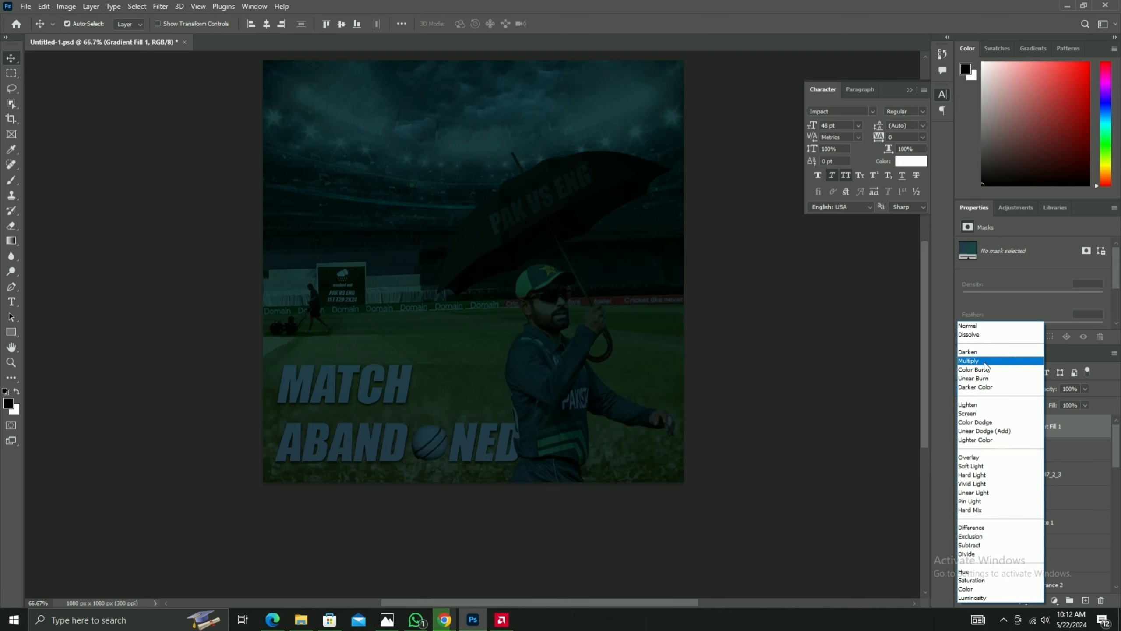
click(996, 473)
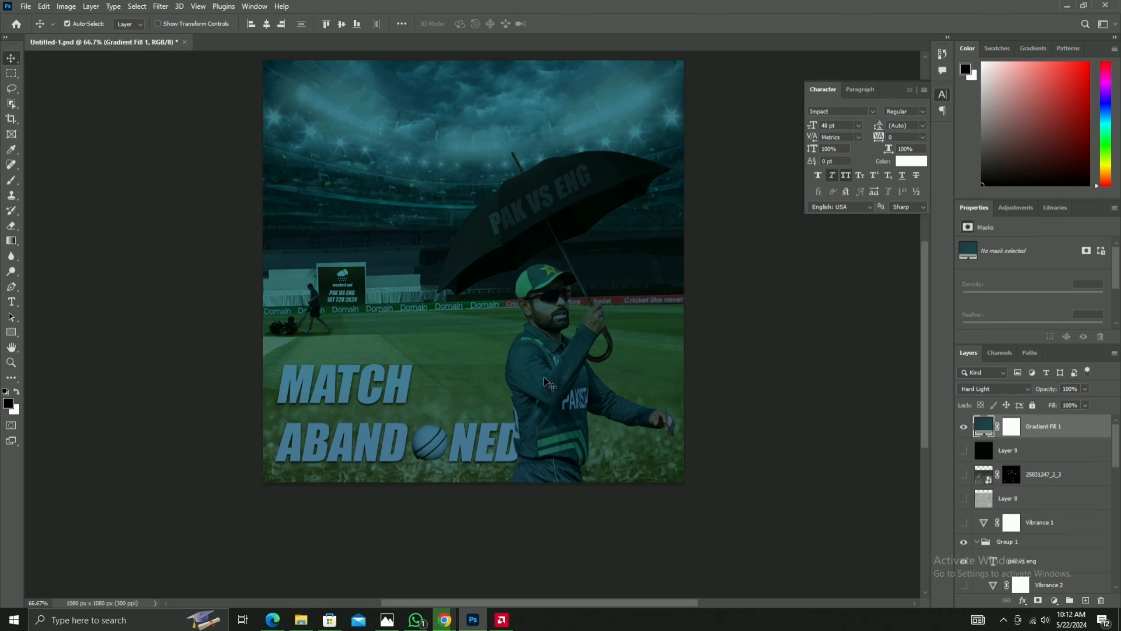
Move the scoreboard's cloud icon and its two text layers together above the gradient fill.
scroll(1032, 499, down, 10)
click(1026, 464)
scroll(1026, 468, up, 1)
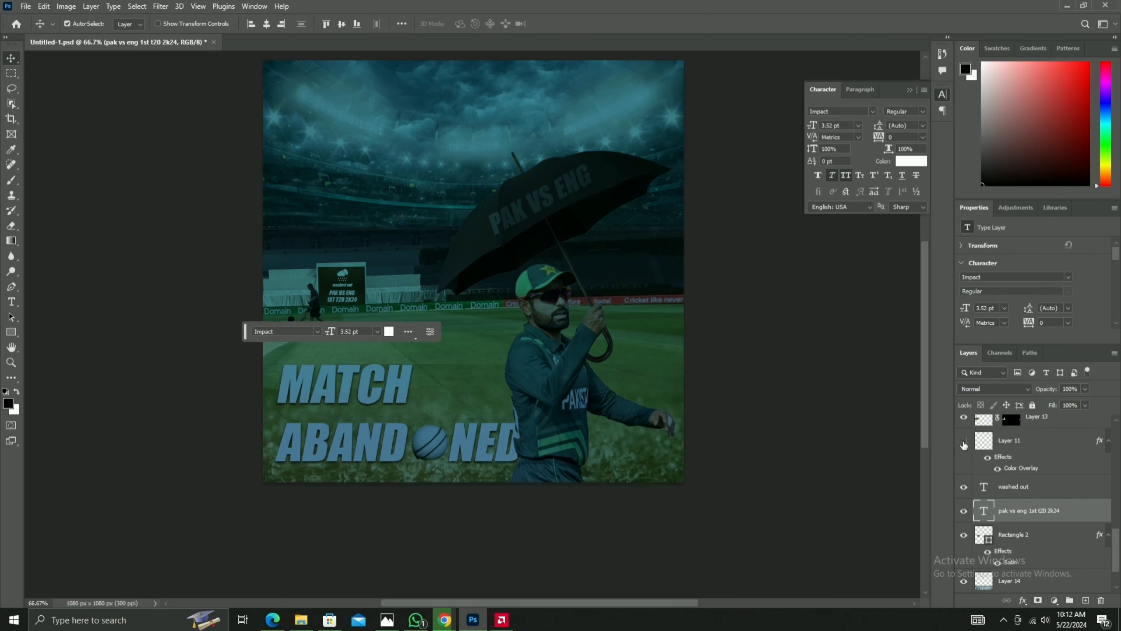
double_click(964, 441)
shift+click(1028, 442)
scroll(1036, 483, up, 1)
click(964, 464)
click(964, 463)
drag(1035, 489, 1032, 419)
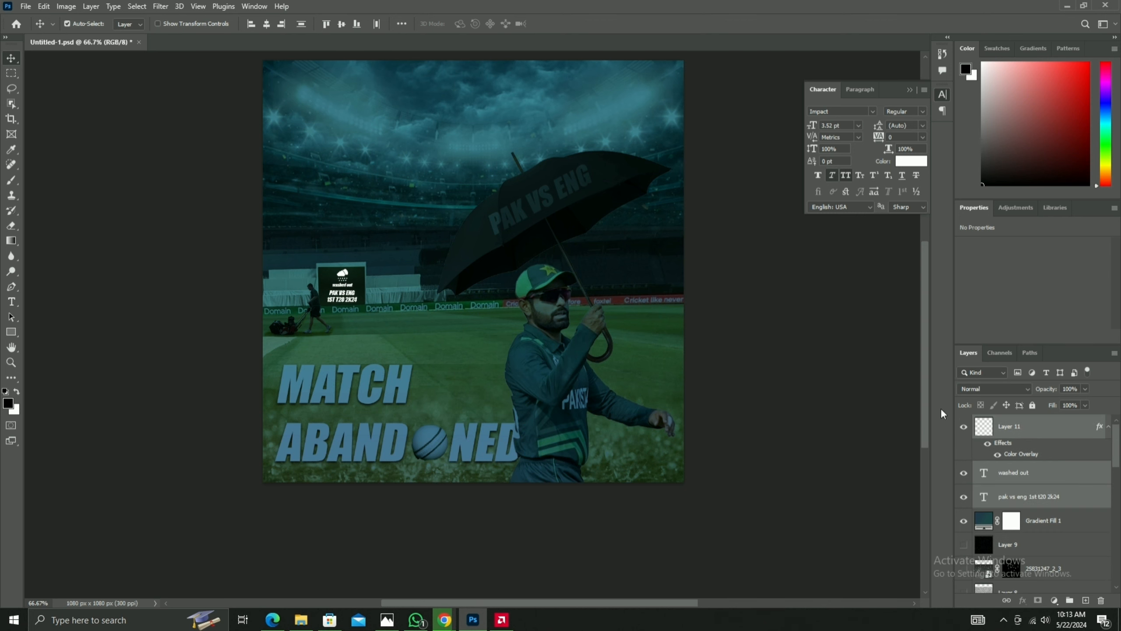
click(985, 521)
double_click(984, 520)
key(Escape)
double_click(1076, 520)
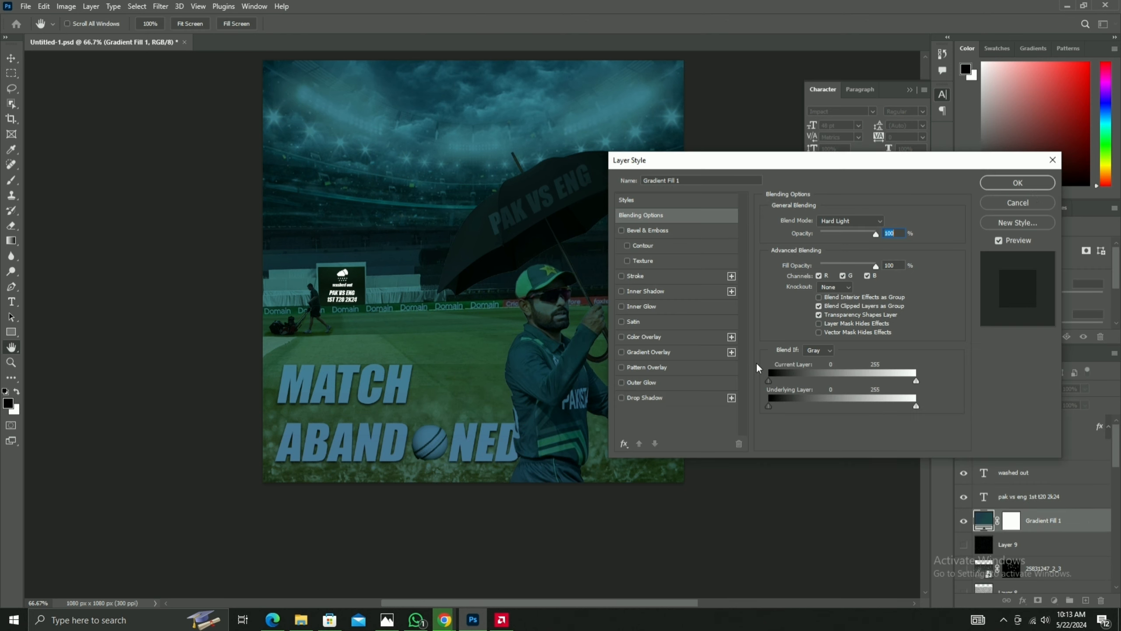
key(Escape)
scroll(985, 442, down, 2)
click(964, 427)
key(ctrl+z)
Add an outer glow to the scoreboard's rectangle, changing the glow's blend mode and raising its opacity.
double_click(1059, 558)
click(641, 382)
click(840, 221)
click(830, 230)
drag(828, 234, 863, 234)
click(1010, 183)
Toggle the gradient fill layer on to preview the glowing scoreboard, and hide it again.
scroll(997, 486, up, 10)
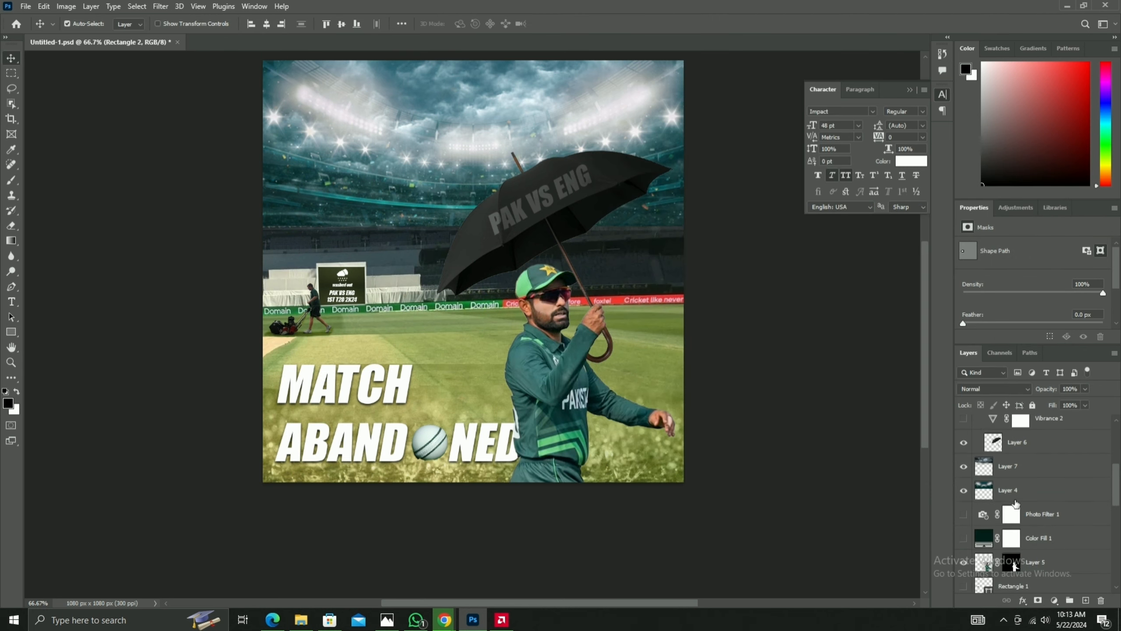
click(963, 427)
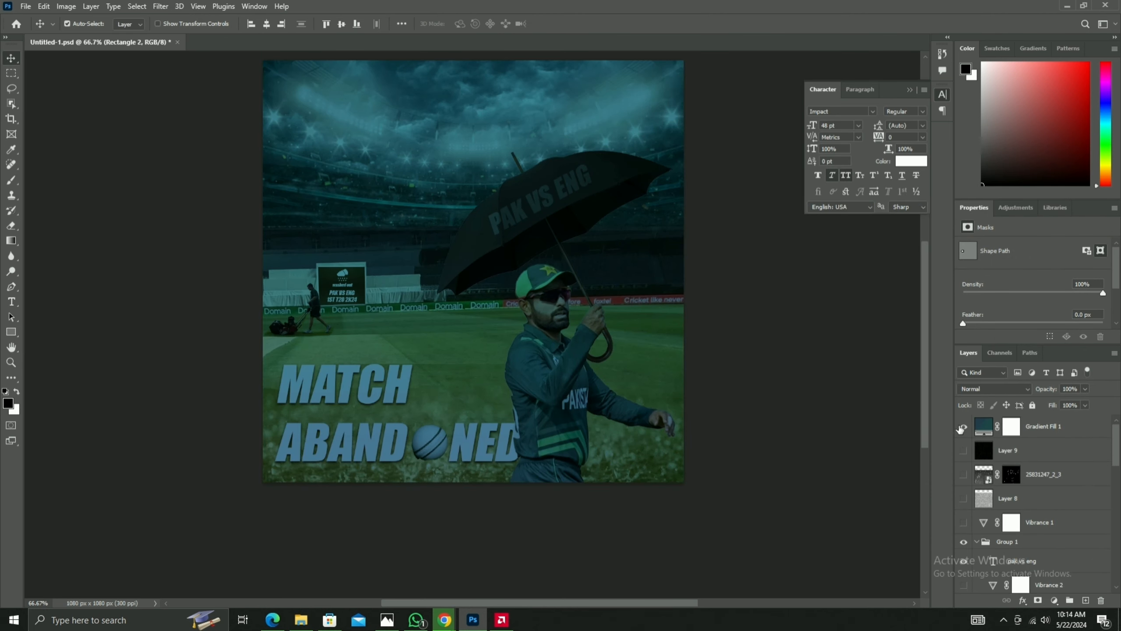
key(ctrl+plus)
key(ctrl+plus)
drag(559, 602, 472, 603)
click(964, 427)
key(ctrl+plus)
Try to trace a four-cornered Pen path around the scoreboard's dark panel.
click(10, 286)
scroll(291, 67, up, 3)
click(292, 148)
click(502, 141)
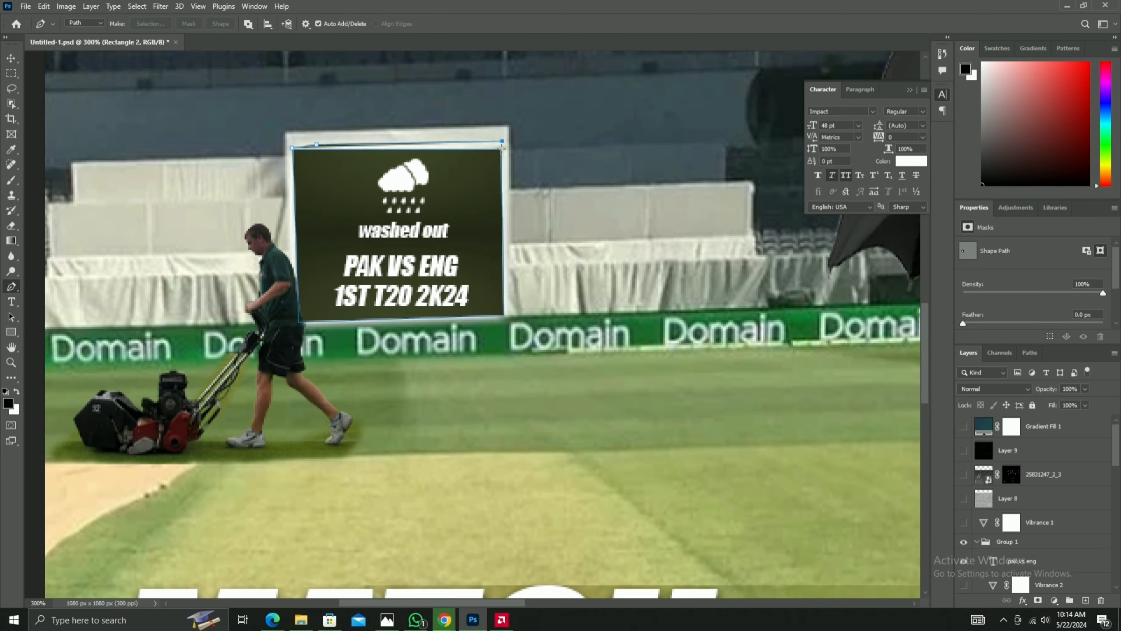
click(512, 317)
click(304, 325)
click(292, 148)
scroll(1035, 488, down, 10)
key(ctrl+z)
key(ctrl+z)
key(ctrl+z)
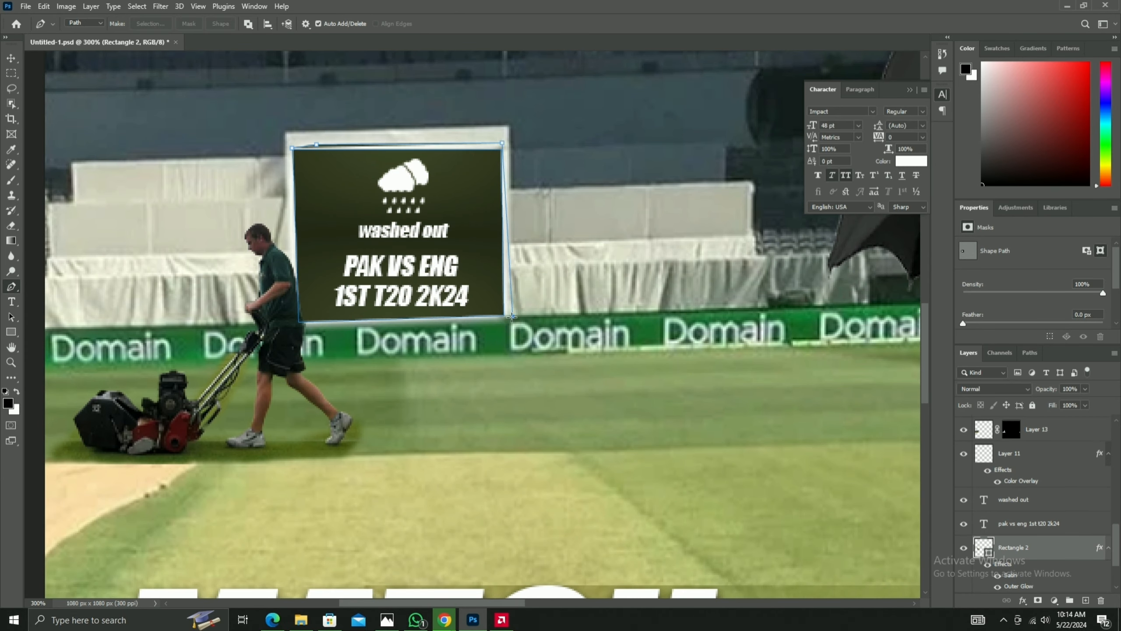
key(ctrl+shift+z)
key(ctrl+shift+z)
key(ctrl+shift+z)
scroll(1034, 489, down, 3)
key(ctrl+z)
key(ctrl+z)
key(ctrl+z)
key(ctrl+z)
key(ctrl+z)
Add a new empty layer above the scoreboard's rectangle and undo the stray move.
click(1085, 600)
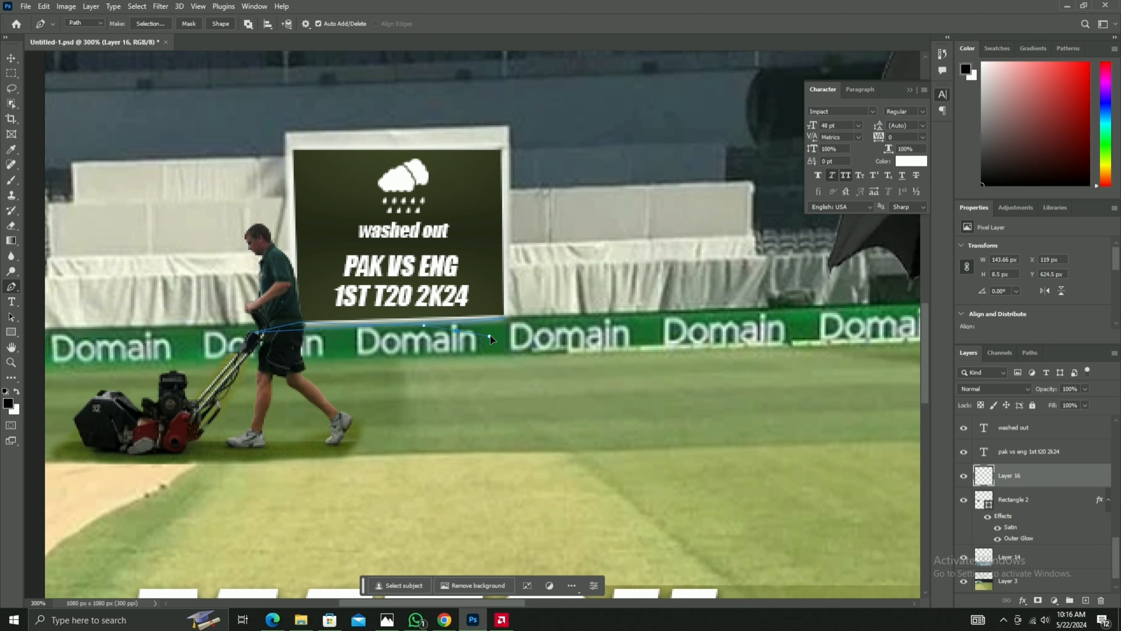
key(v)
drag(490, 334, 478, 330)
key(ctrl+z)
key(ctrl+z)
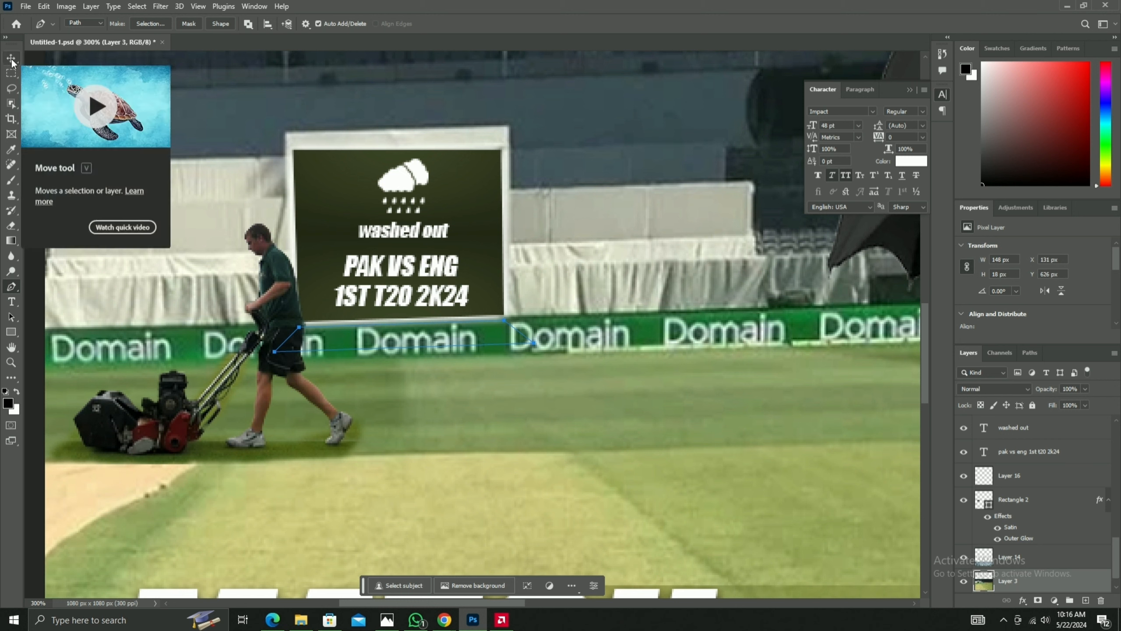
Turn the pen outline below the scoreboard into a shape with a white fill and no stroke.
click(221, 23)
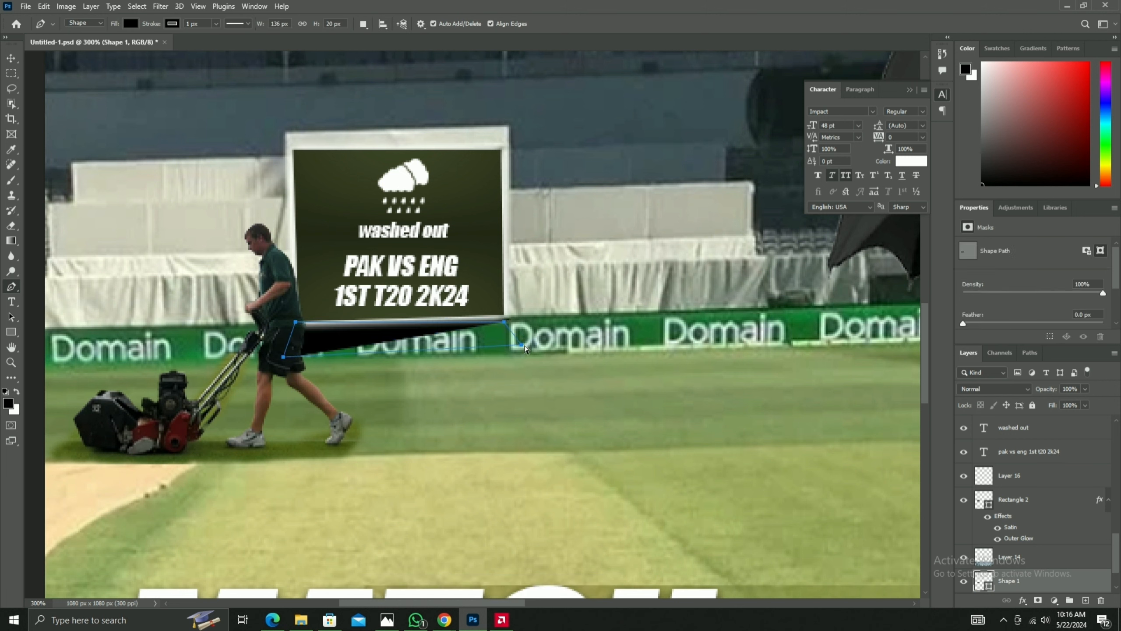
click(131, 23)
click(58, 86)
click(172, 24)
click(99, 45)
key(v)
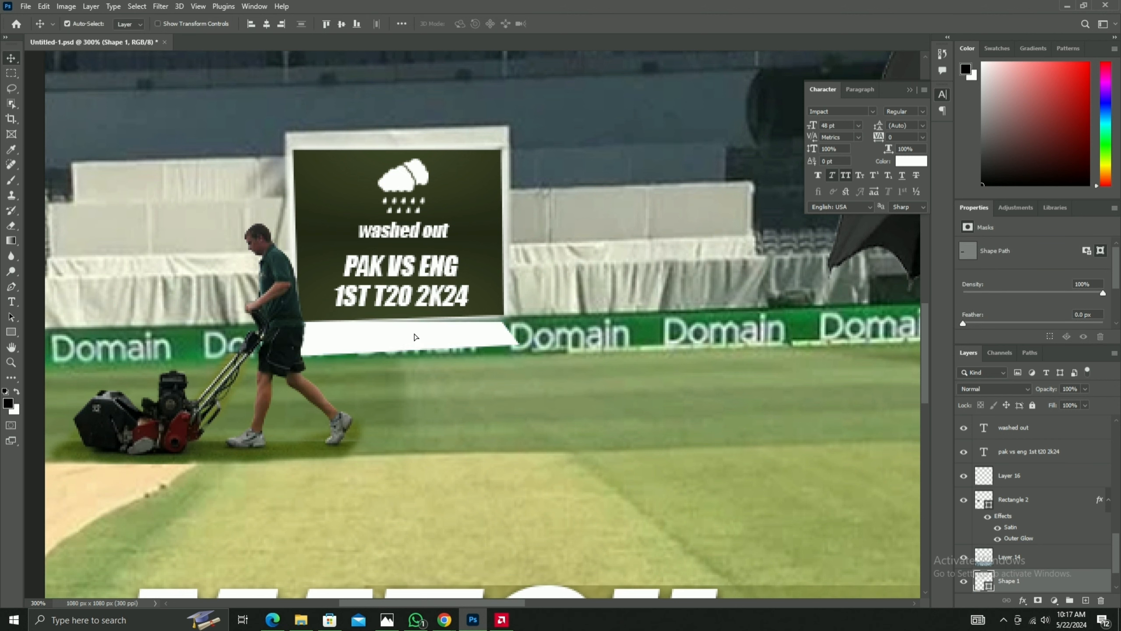
Add an outer glow to the white shape below the scoreboard.
click(62, 8)
click(1092, 575)
double_click(1092, 575)
click(621, 383)
click(1015, 182)
Apply the Blur filter to the white shape as a smart object and set its blend mode to Soft Light.
click(66, 7)
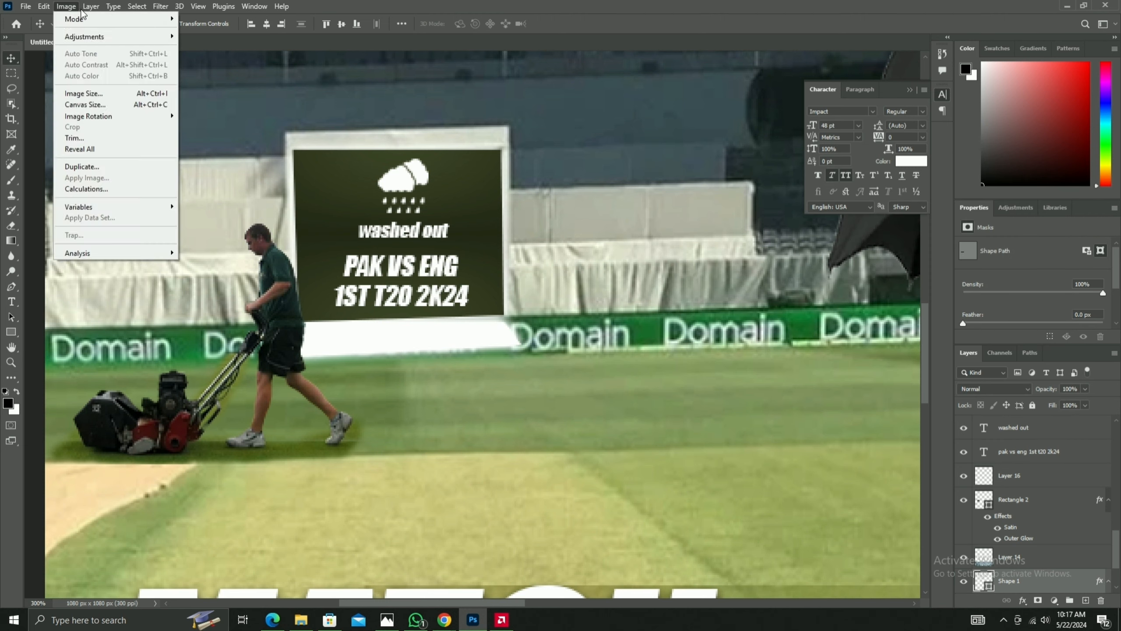
mouse_move(137, 6)
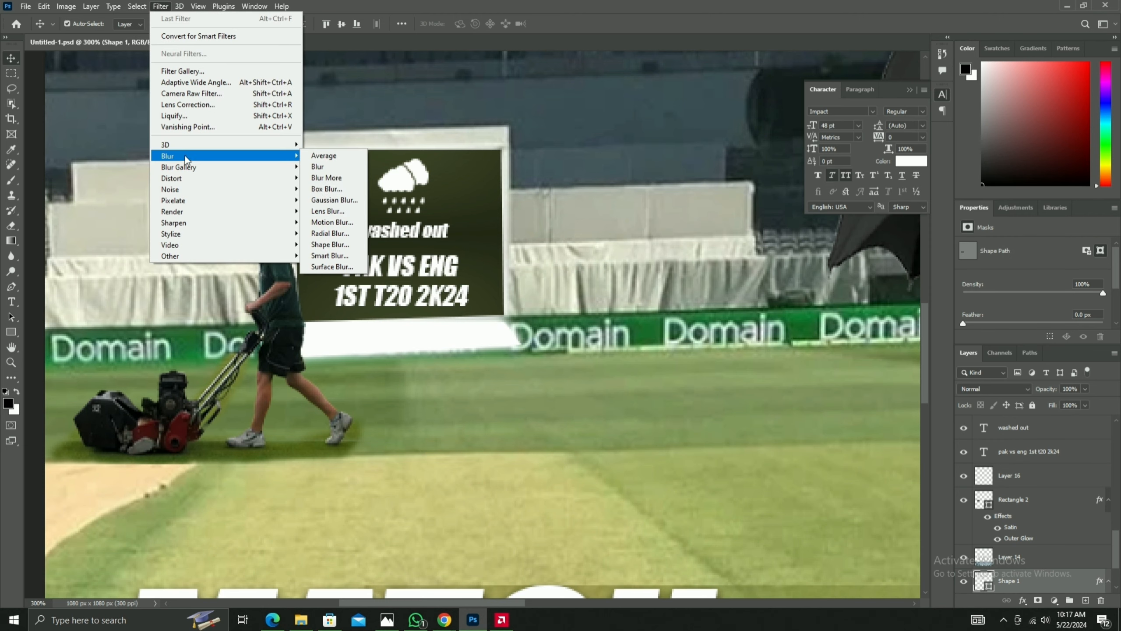
mouse_move(186, 157)
click(319, 168)
click(564, 230)
scroll(1070, 537, down, 2)
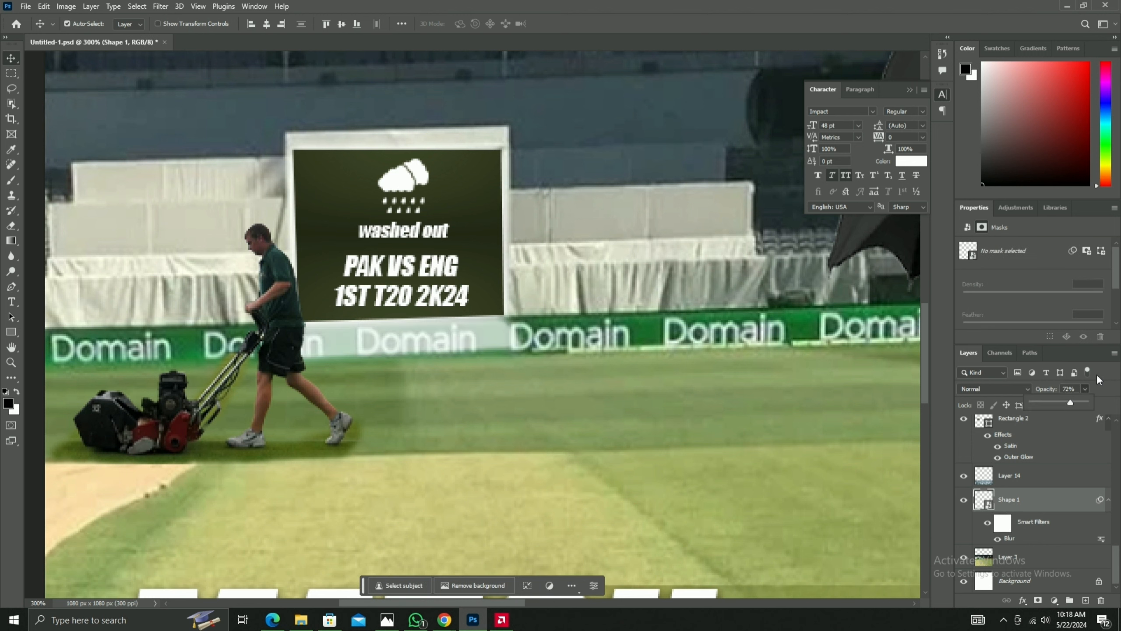
click(993, 388)
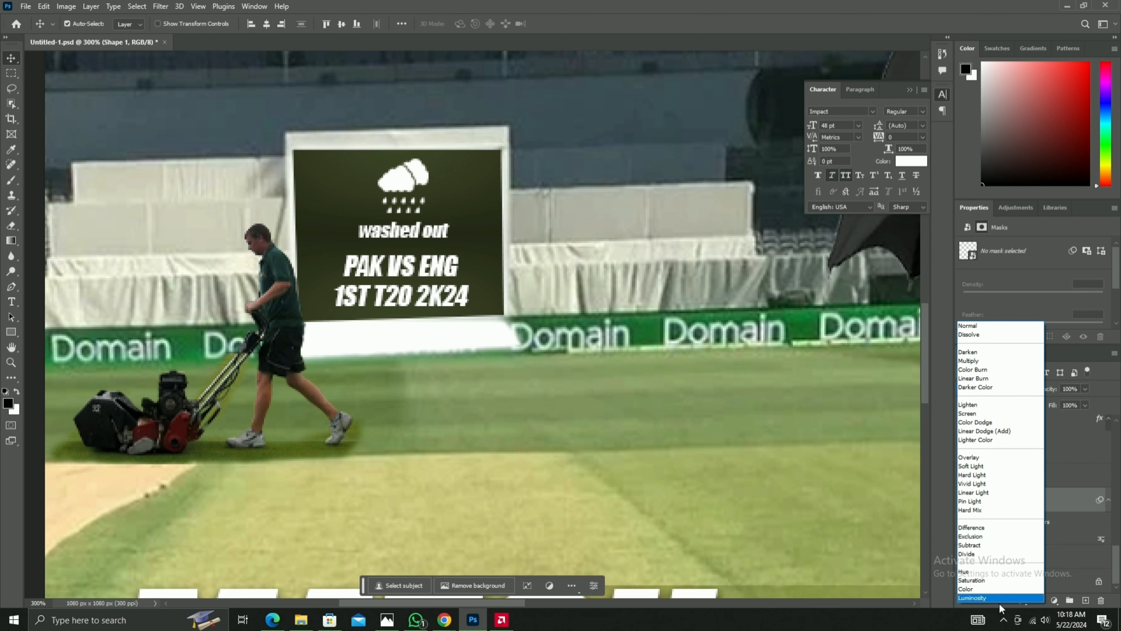
click(1005, 467)
Copy the soft light shape above the scoreboard, scale the copy to about 106% and rotate it about -177°.
drag(454, 344, 427, 117)
key(ctrl+t)
drag(539, 162, 536, 170)
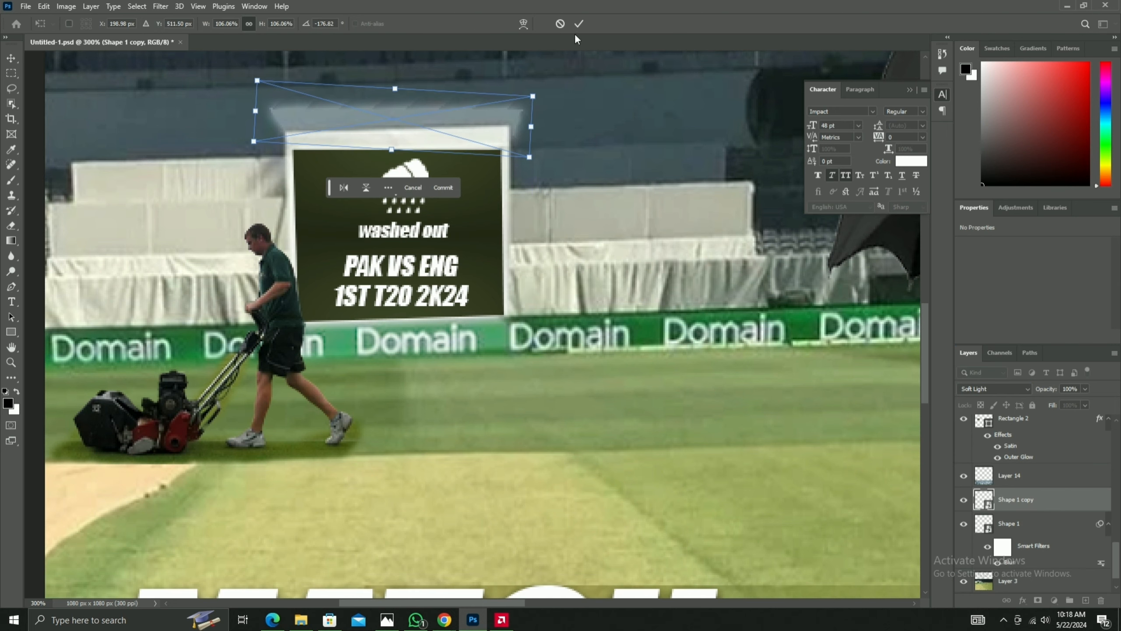
click(578, 24)
Show the dark green color fill layer and set its opacity to 57%.
scroll(1018, 541, up, 10)
click(963, 533)
key(ctrl+minus)
key(ctrl+minus)
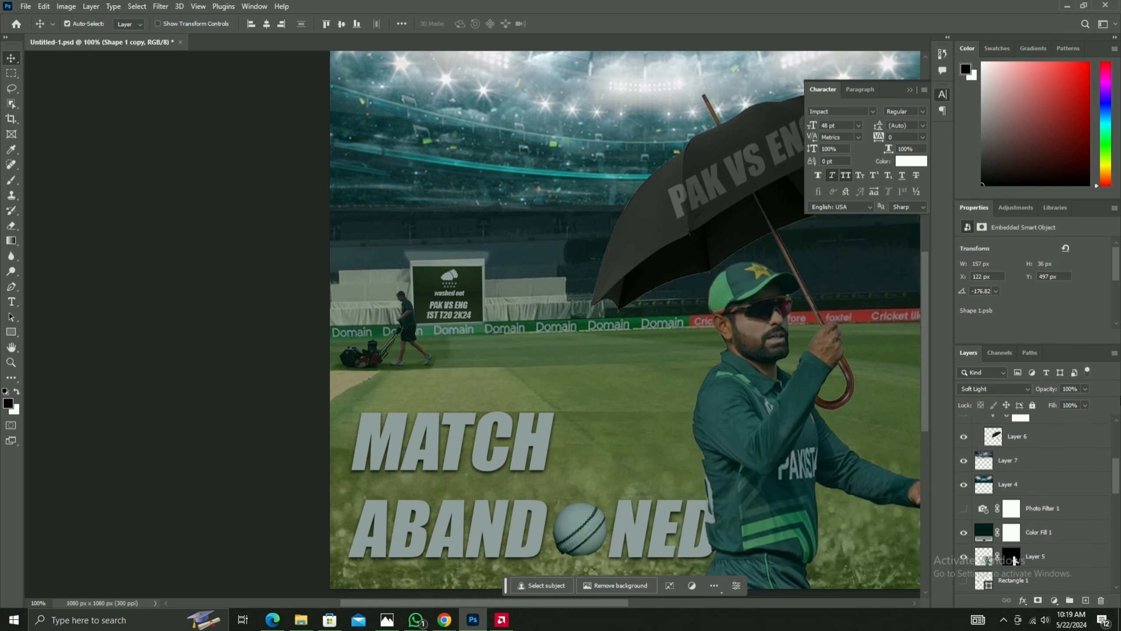
key(ctrl+minus)
click(1038, 533)
click(1084, 389)
drag(1082, 403, 1089, 402)
scroll(1006, 524, down, 7)
scroll(1009, 517, down, 4)
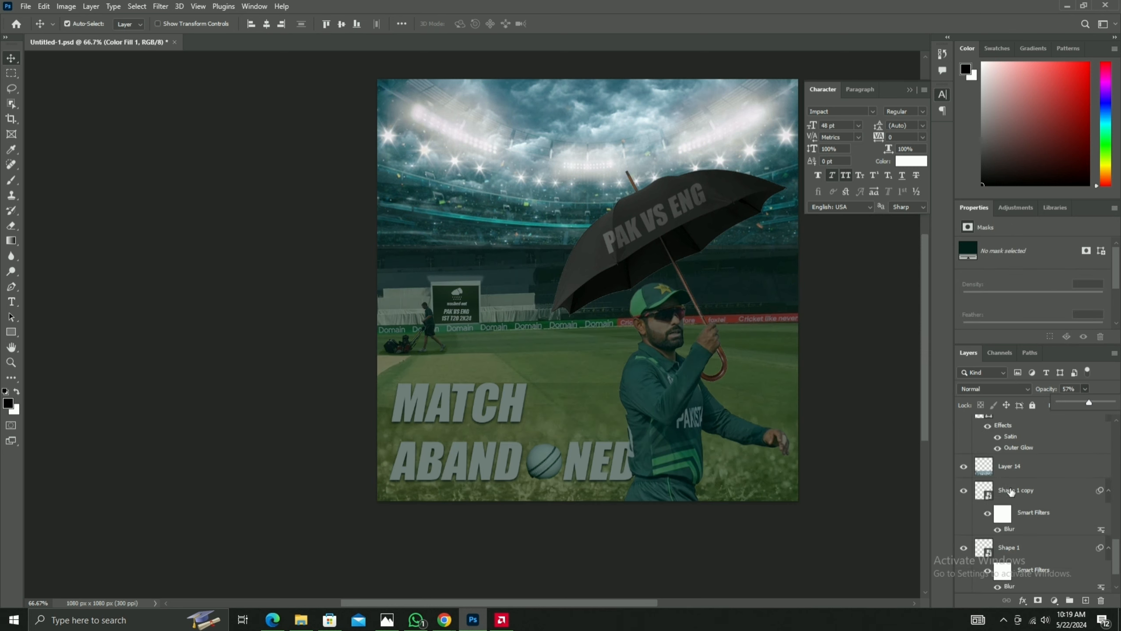
Select the match abandoned title text together with Layer 15 and raise both in the layer stack.
scroll(1011, 494, up, 6)
click(1028, 505)
click(865, 397)
scroll(1035, 464, down, 6)
scroll(1040, 464, up, 10)
click(1040, 464)
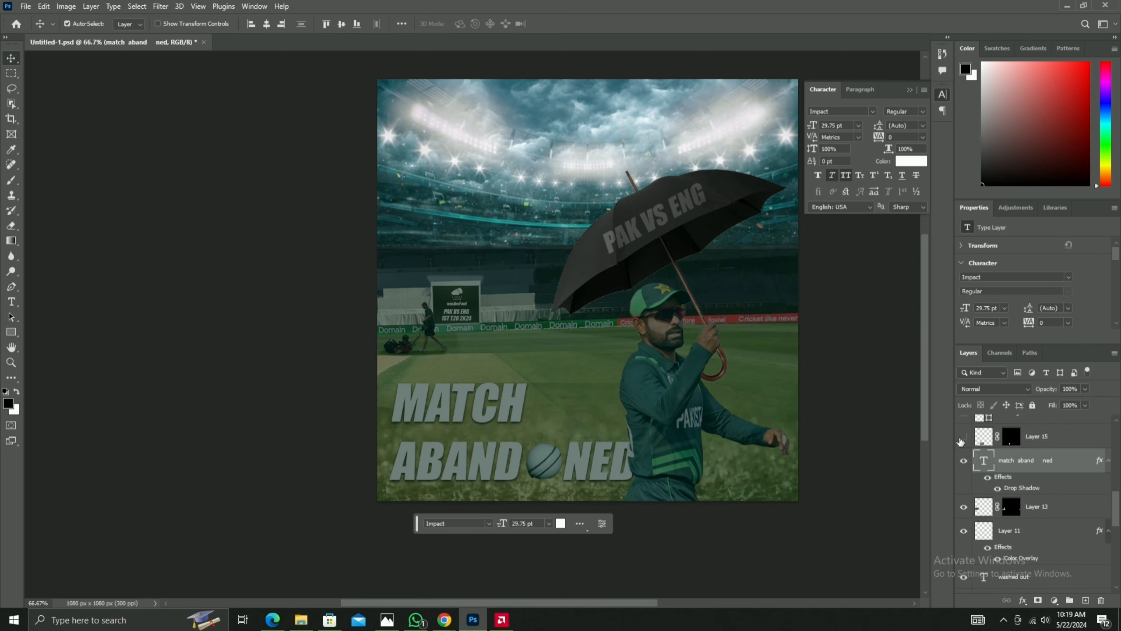
ctrl+click(1034, 438)
key(ctrl+bracketright)
key(ctrl+bracketright)
key(ctrl+bracketright)
key(ctrl+bracketright)
key(ctrl+bracketright)
Move the masked player layer up the stack into Group 1 with the umbrella.
scroll(1024, 508, down, 4)
click(989, 546)
scroll(988, 529, down, 5)
click(985, 452)
scroll(987, 455, up, 9)
click(989, 426)
scroll(989, 486, down, 5)
click(988, 545)
click(865, 398)
drag(988, 544, 1028, 429)
click(666, 384)
Bring the Rain effect group from the rain PSD into the poster and place it at the top of Group 1.
ctrl+click(860, 419)
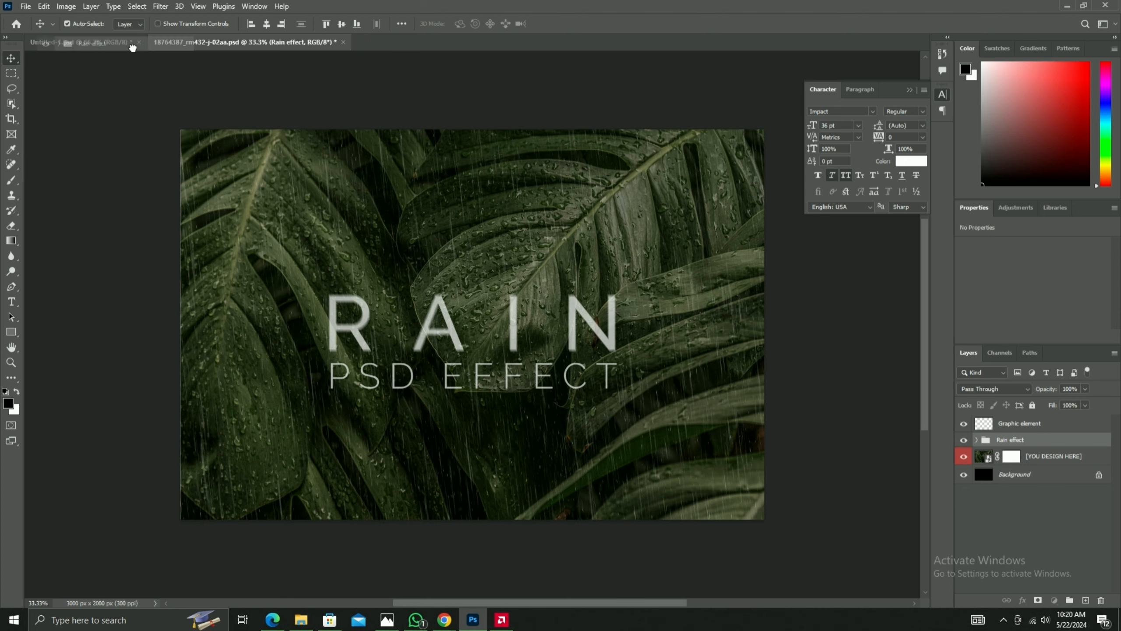
drag(133, 48, 803, 524)
click(964, 443)
drag(1028, 422, 1038, 563)
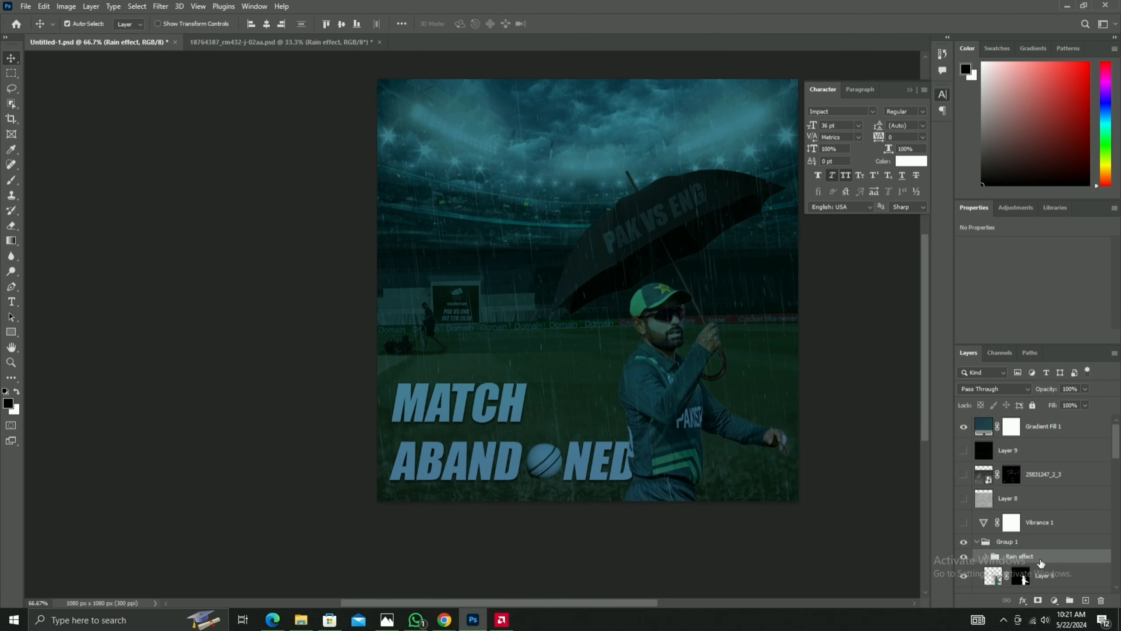
click(846, 419)
scroll(846, 418, up, 1)
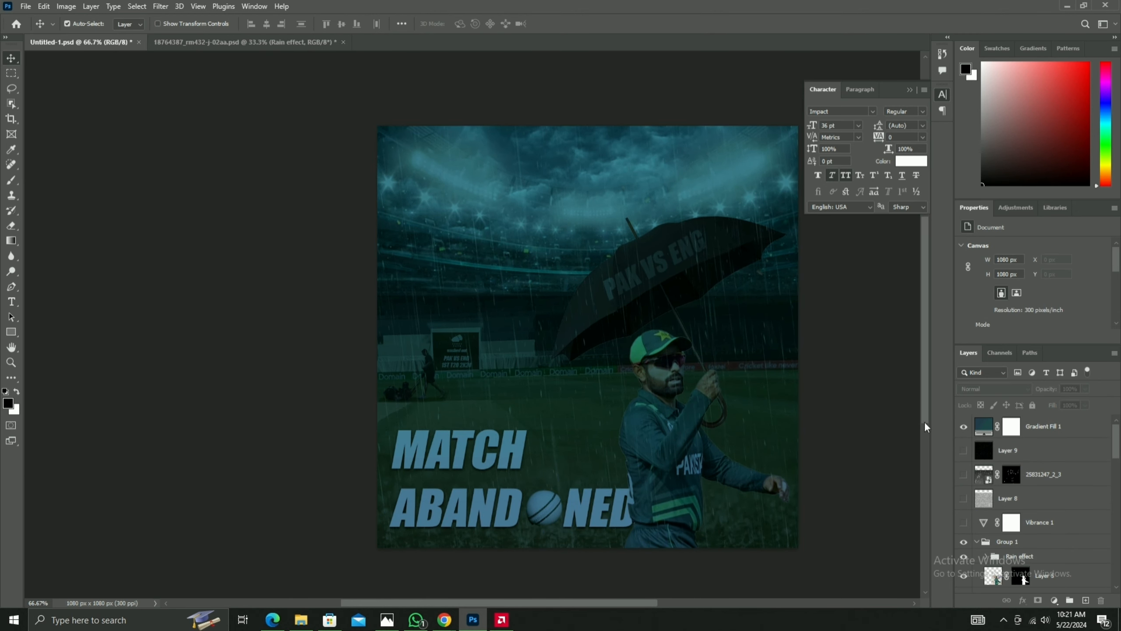
Switch to Chrome and search Google in a new tab for thunderstorm PNG images.
click(444, 619)
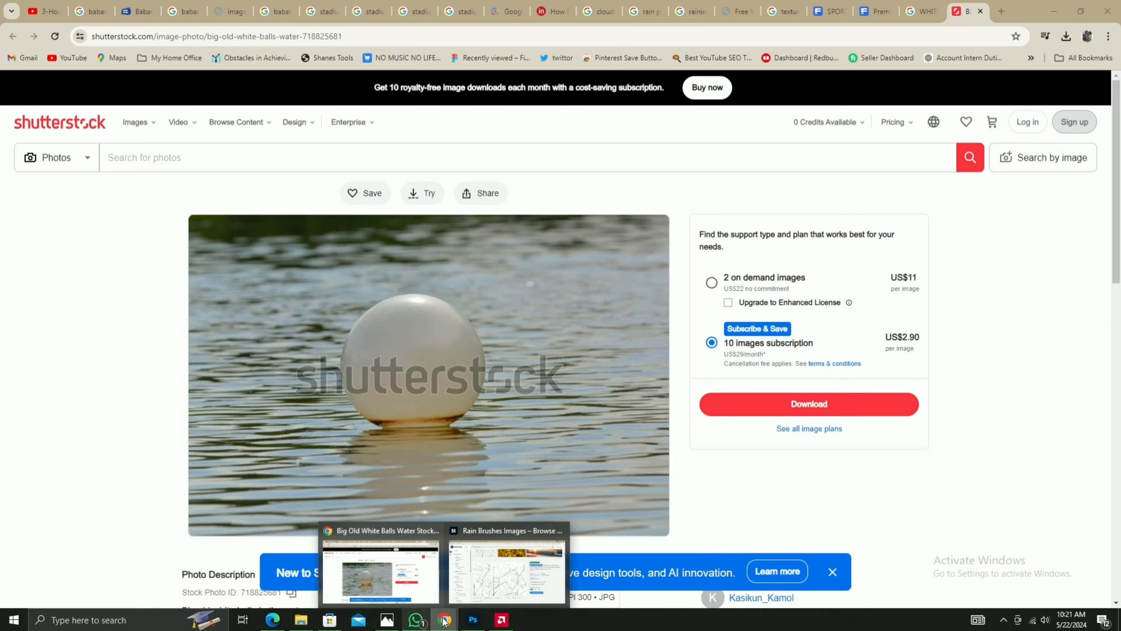
click(472, 619)
click(444, 619)
click(1000, 12)
click(481, 261)
text(THUNDERSTORM)
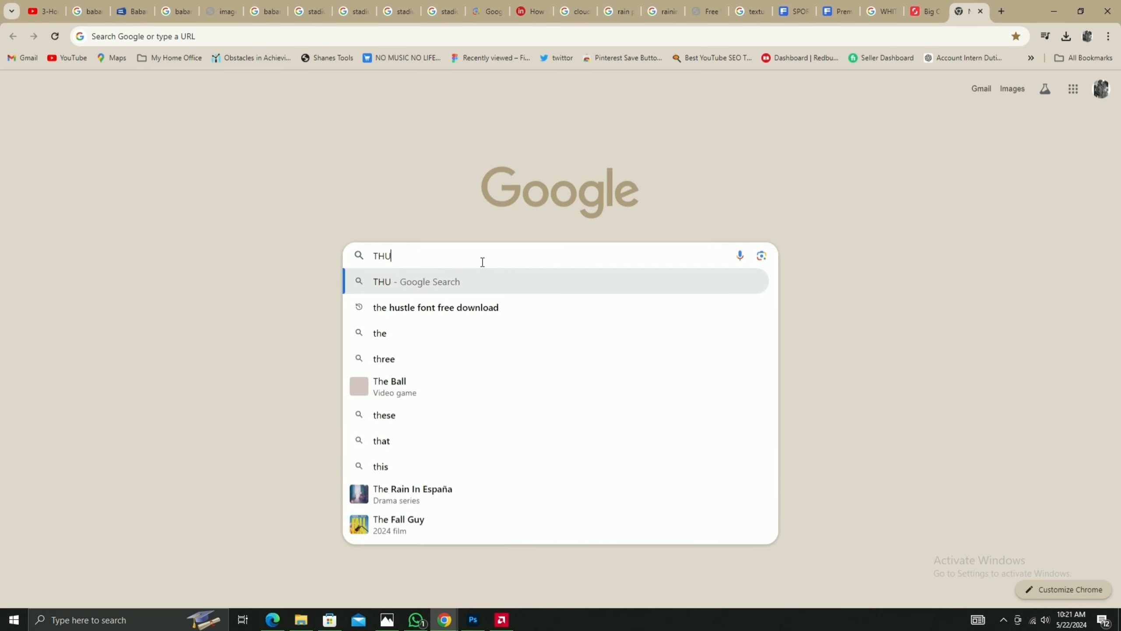
key(Return)
click(247, 95)
text(PNG)
key(Return)
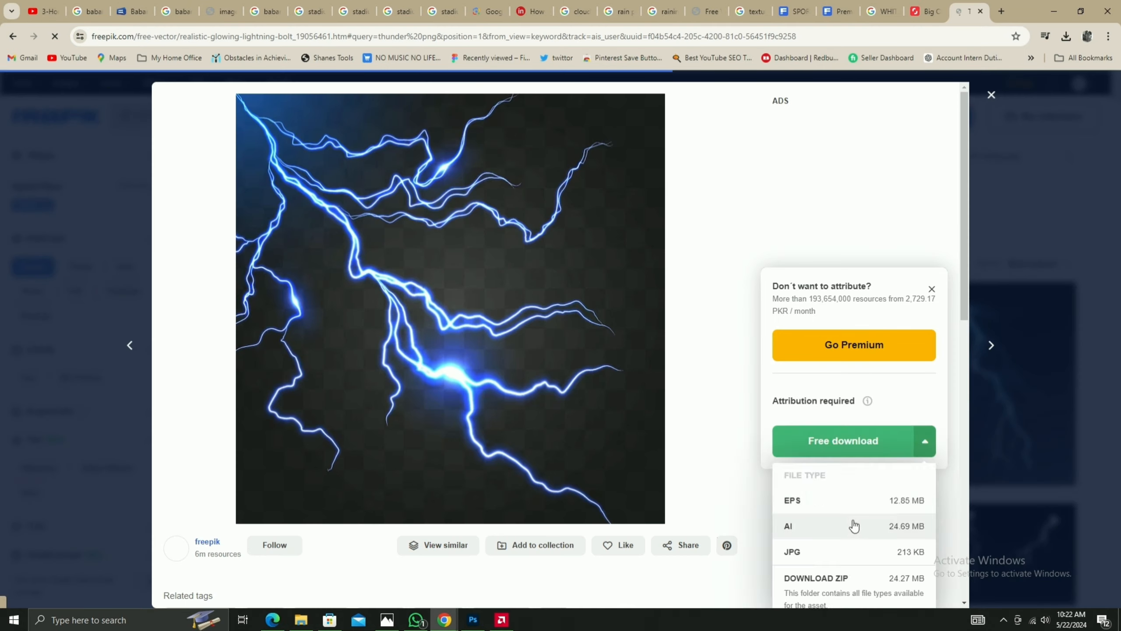
Download the glowing lightning bolt vector as AI and search Freepik for "thunderSTORM PNG".
click(854, 525)
click(991, 95)
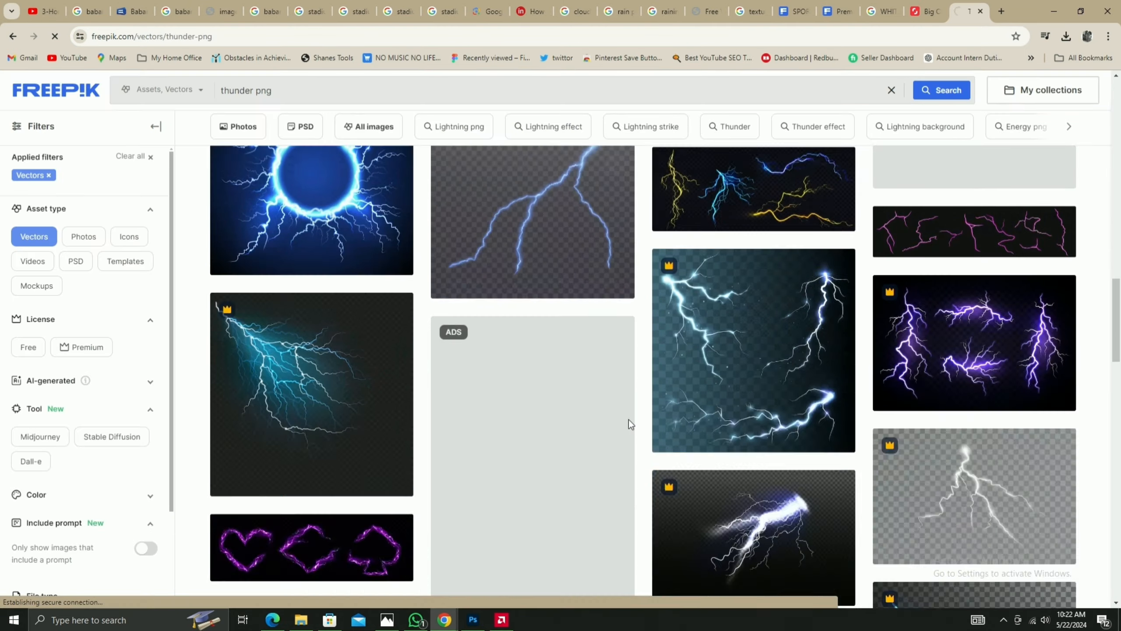
click(418, 108)
key(BackSpace)
key(BackSpace)
key(BackSpace)
key(BackSpace)
text(STORM PNG)
key(Return)
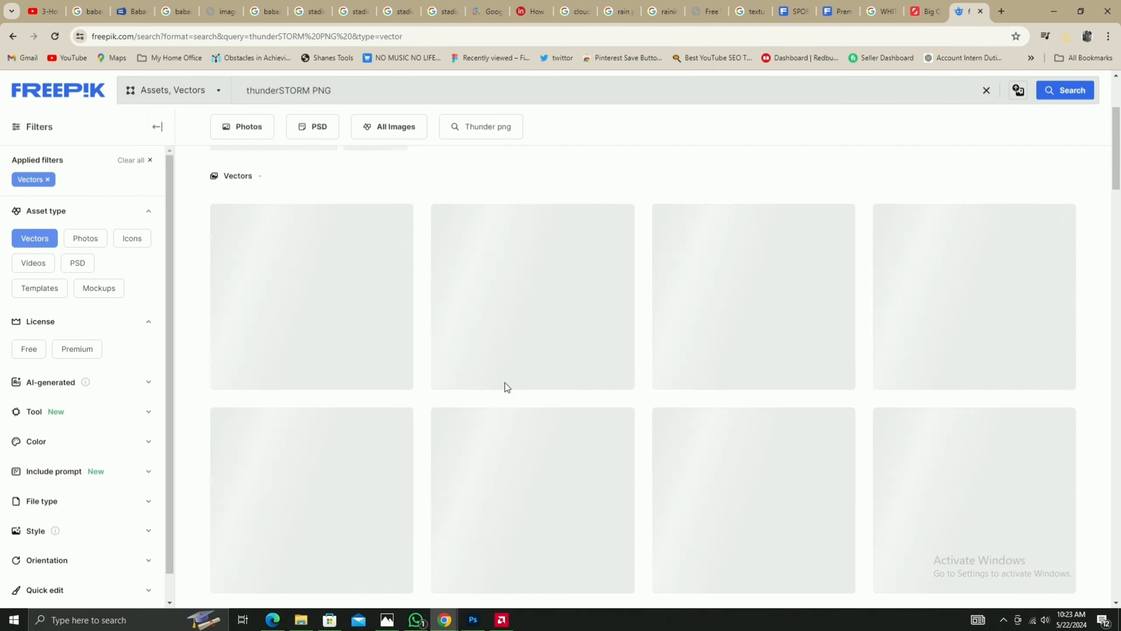
Download the realistic glowing lightning bolt image from Freepik and place it in the Photoshop poster, filling the canvas.
click(474, 621)
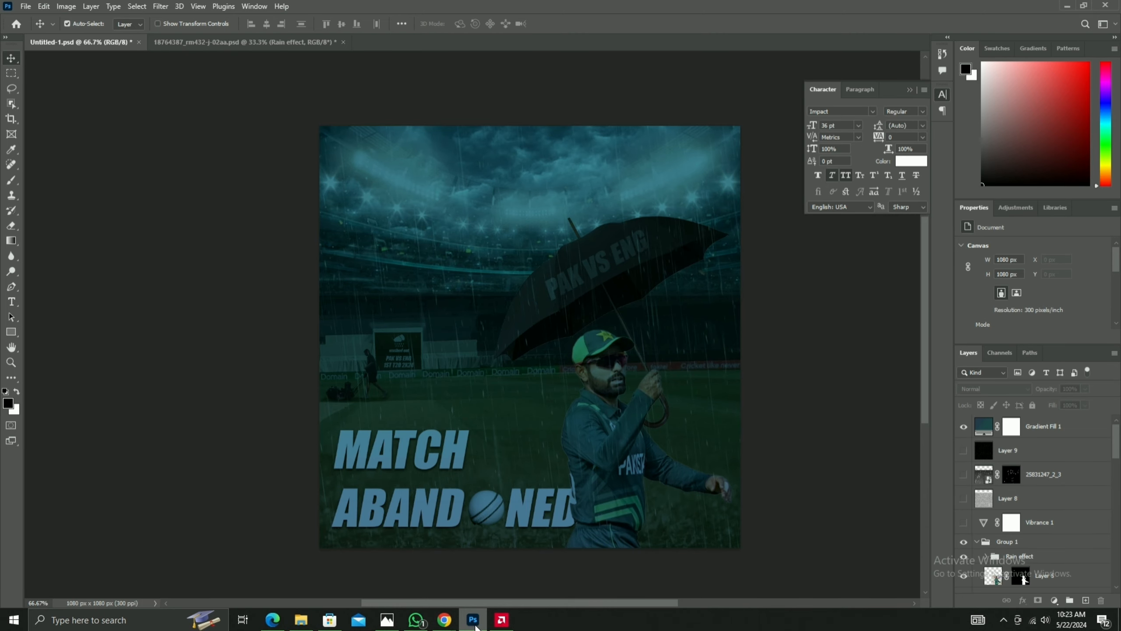
click(444, 620)
click(877, 438)
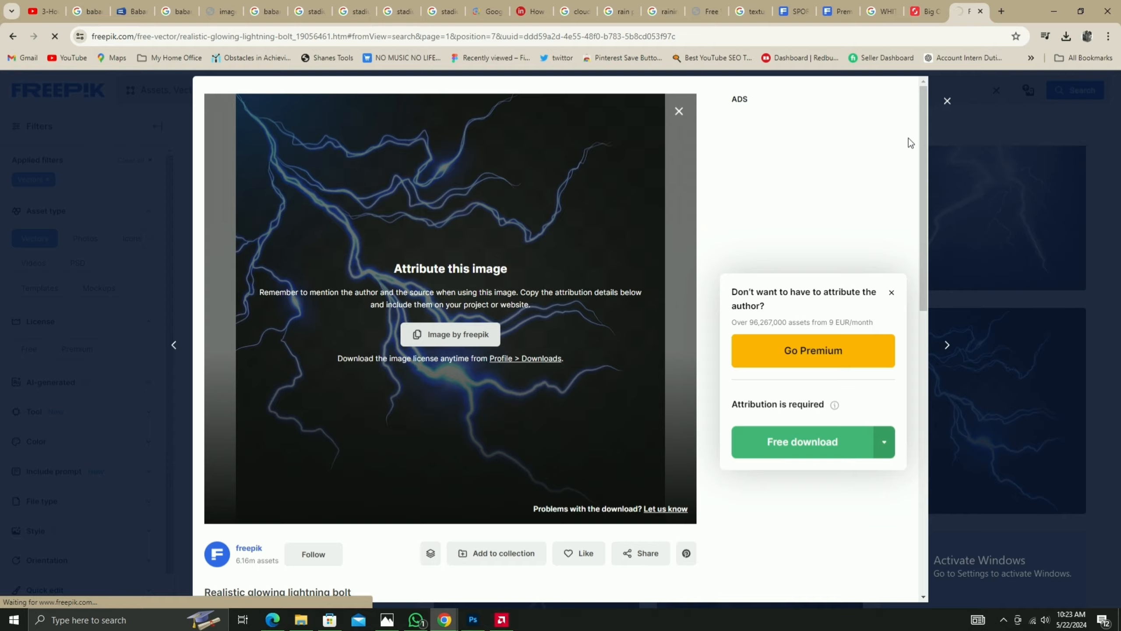
drag(975, 67, 533, 552)
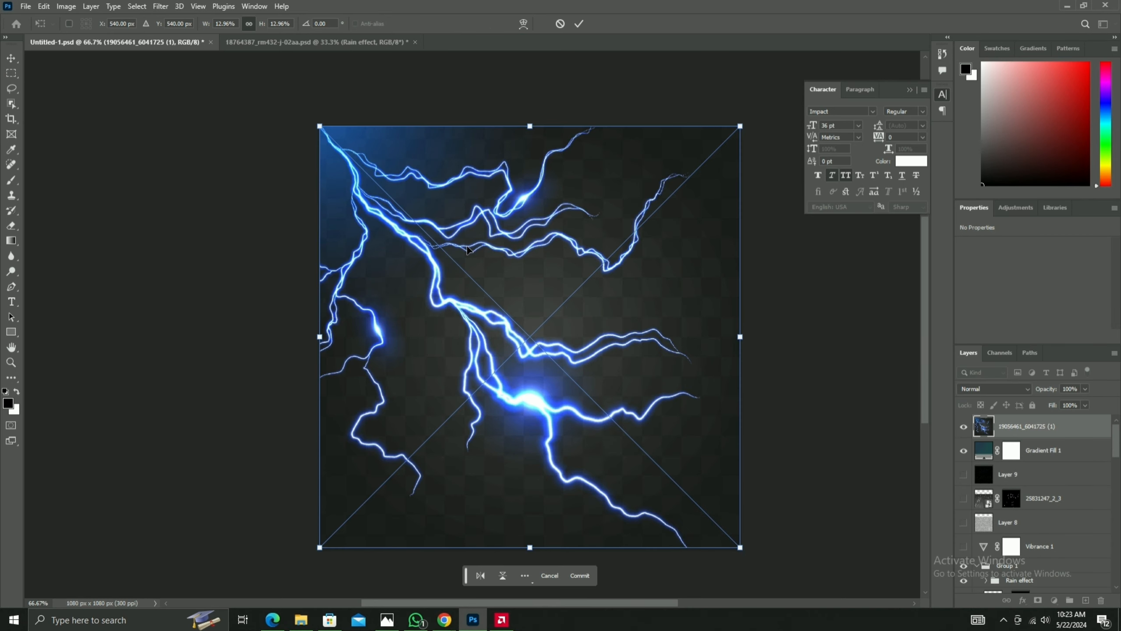
key(Return)
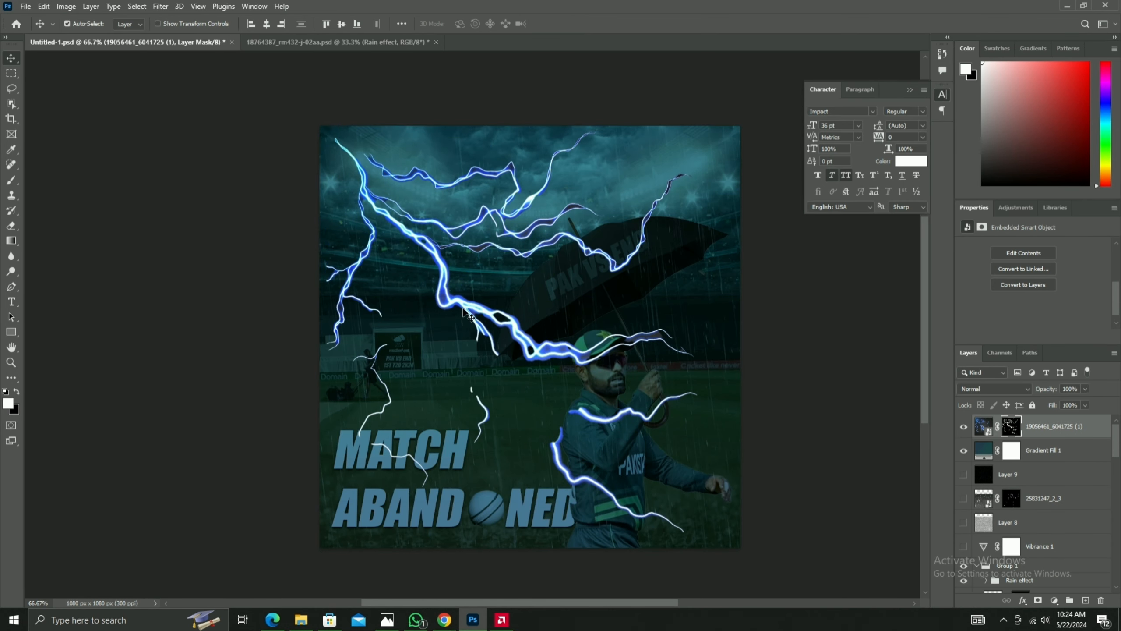
Scale the masked lightning to about 25% and position it in the sky near the poster's upper edge.
key(ctrl+t)
drag(743, 546, 403, 197)
drag(353, 152, 530, 182)
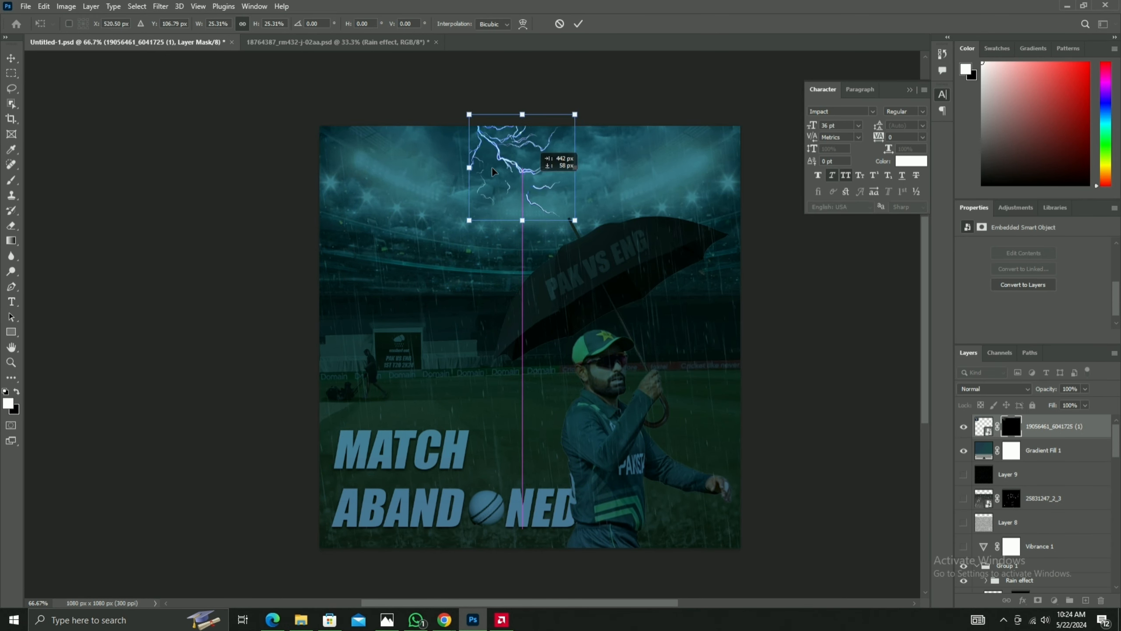
key(Return)
Try to duplicate the lightning on the canvas and hide the accidentally copied gradient fill layers.
alt+drag(404, 169, 442, 187)
click(963, 451)
click(1054, 426)
click(963, 475)
alt+drag(398, 142, 620, 182)
Duplicate the lightning across the sky, scale one copy to 136%, rotate it 103.10° and lower its opacity to about 41%.
click(1054, 426)
key(ctrl+j)
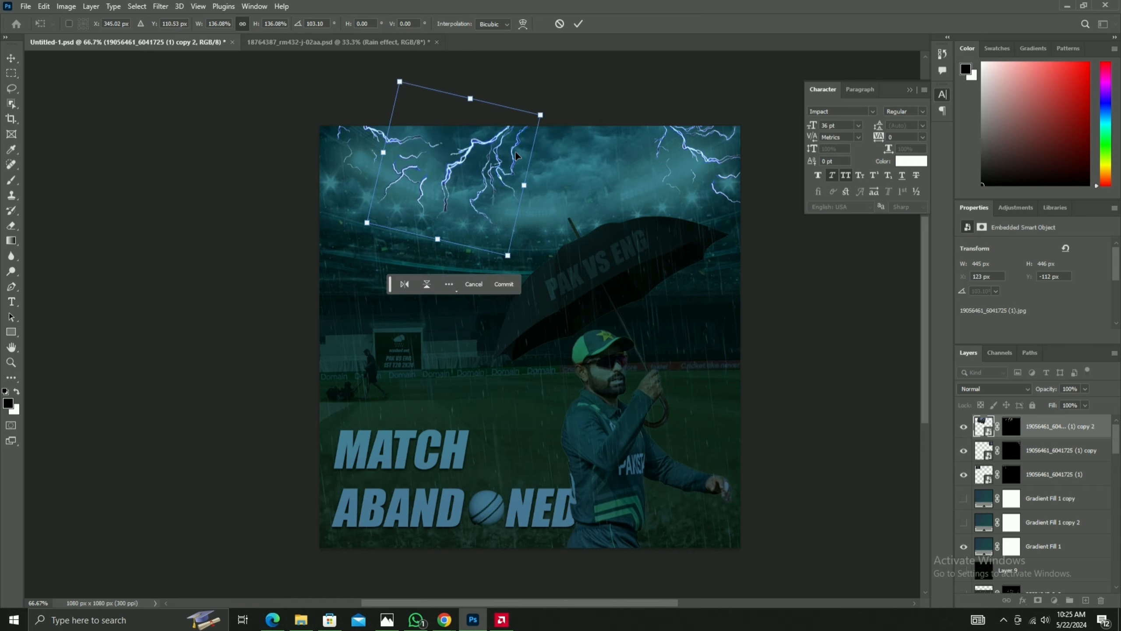
key(Return)
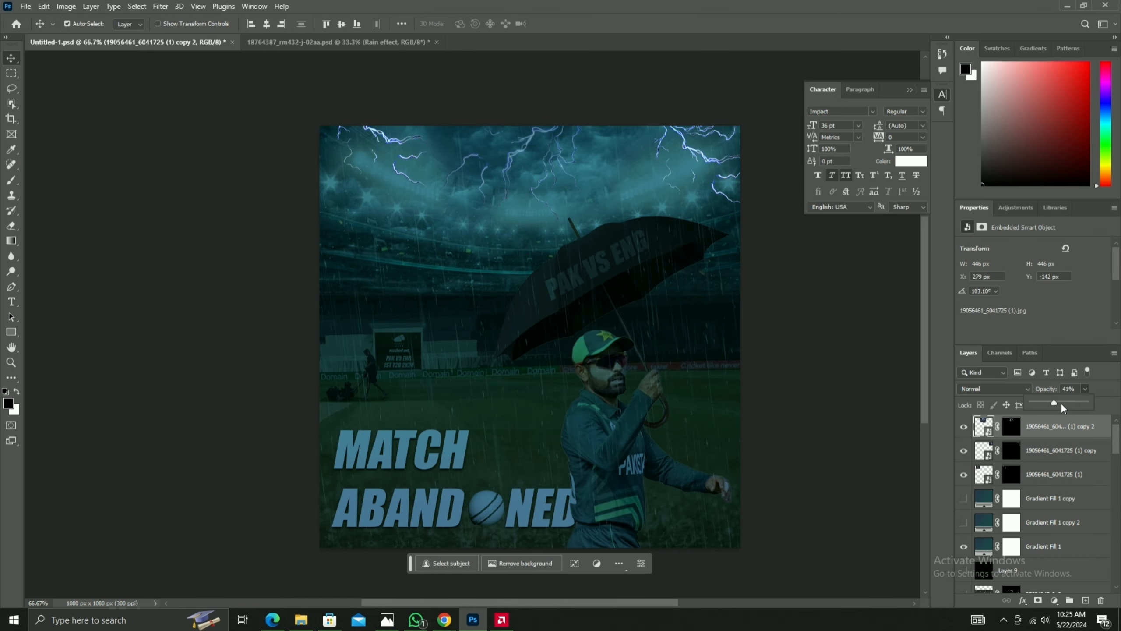
click(835, 309)
Switch to Chrome and search Google in a new tab for "THUNDER SPARK TEXTURE".
click(444, 619)
click(411, 592)
key(ctrl+t)
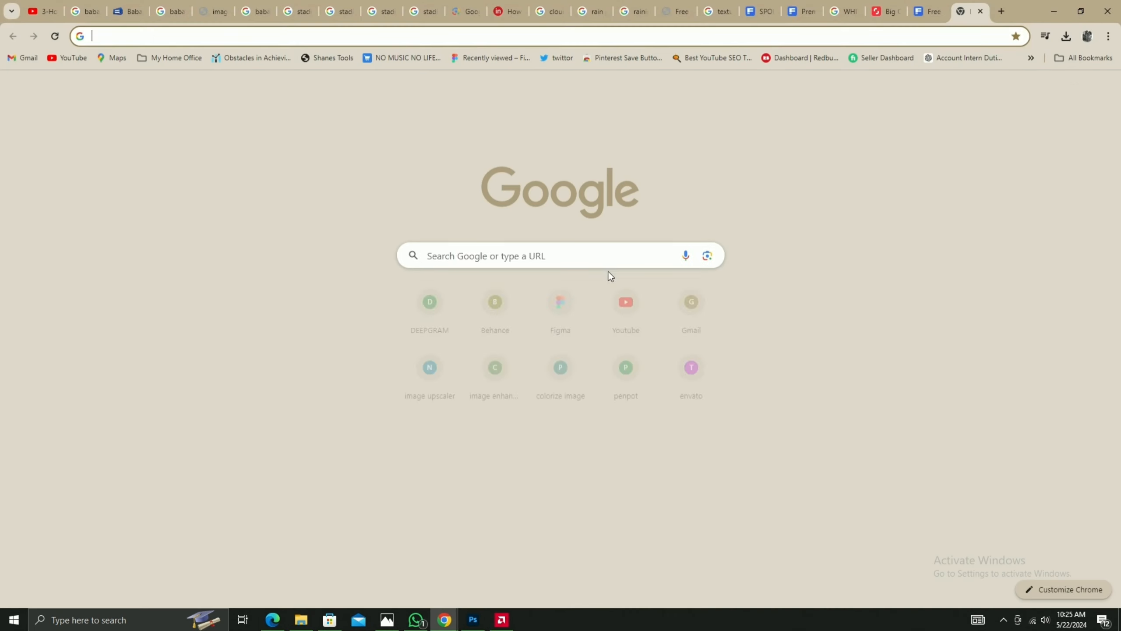
click(602, 255)
text(THUNDER SPARK TEXTURE)
key(Return)
scroll(714, 415, down, 10)
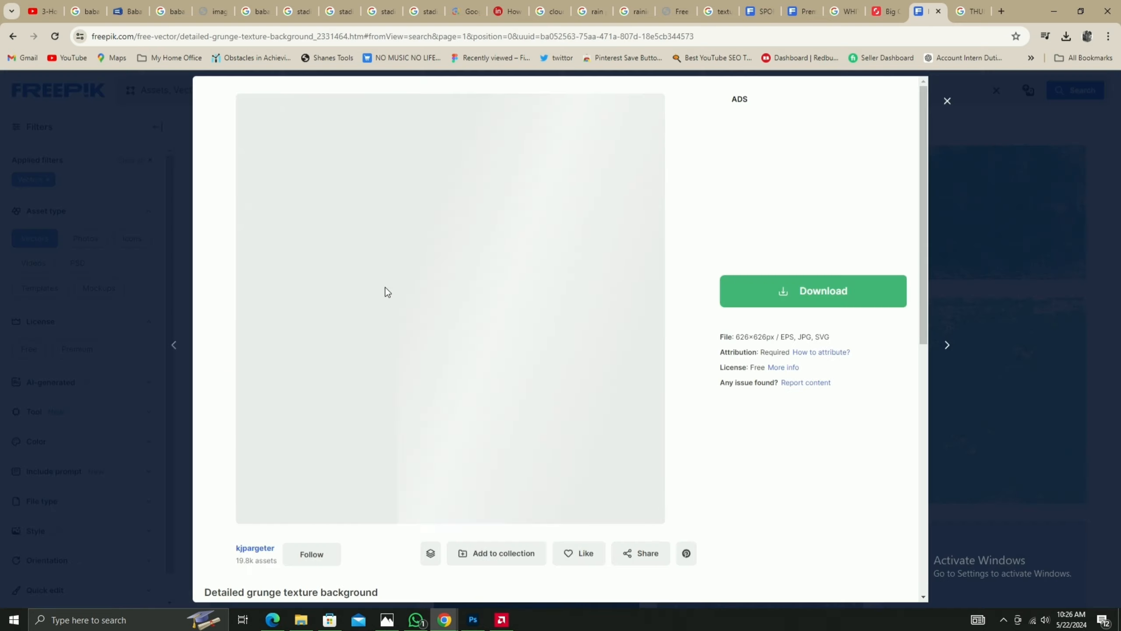
Download the "Detailed grunge texture background" from Freepik and close its preview.
click(813, 290)
click(865, 367)
click(947, 101)
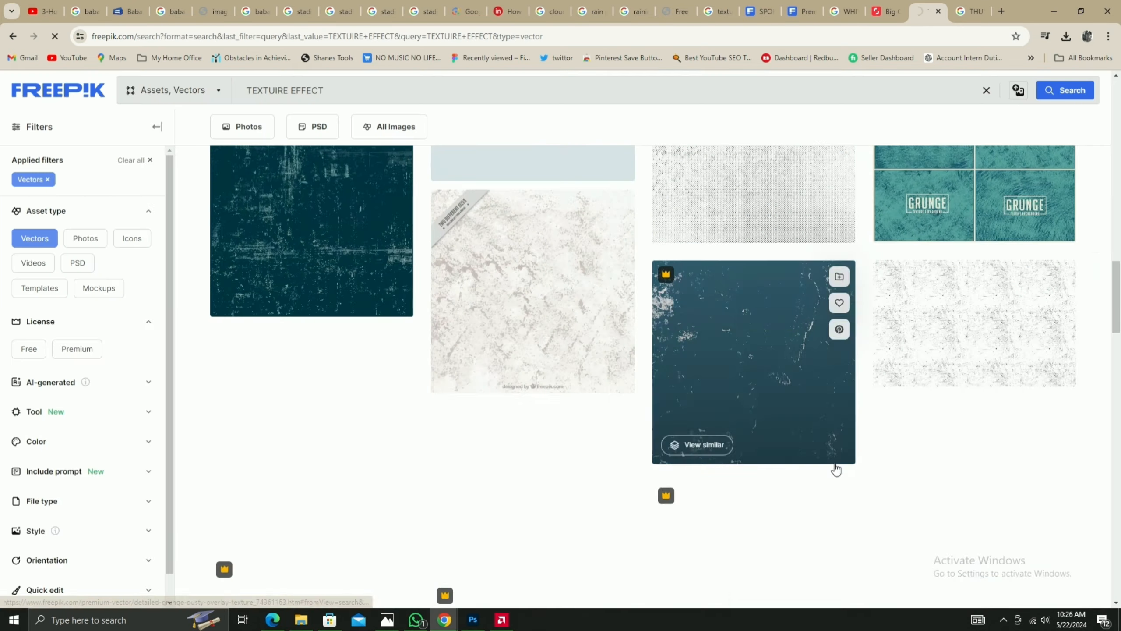
Browse the Freepik texture vector results, look over the preview of "Detailed grunge texture background" and close it.
scroll(836, 466, down, 3)
click(726, 402)
scroll(691, 497, down, 5)
scroll(690, 498, up, 5)
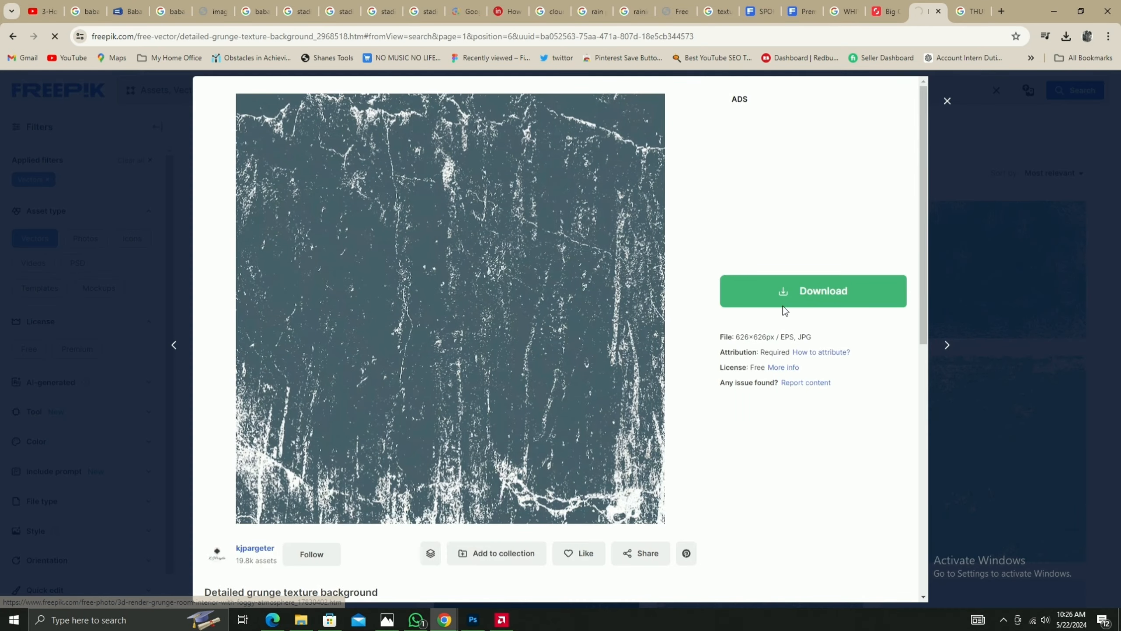
key(Escape)
scroll(814, 318, up, 5)
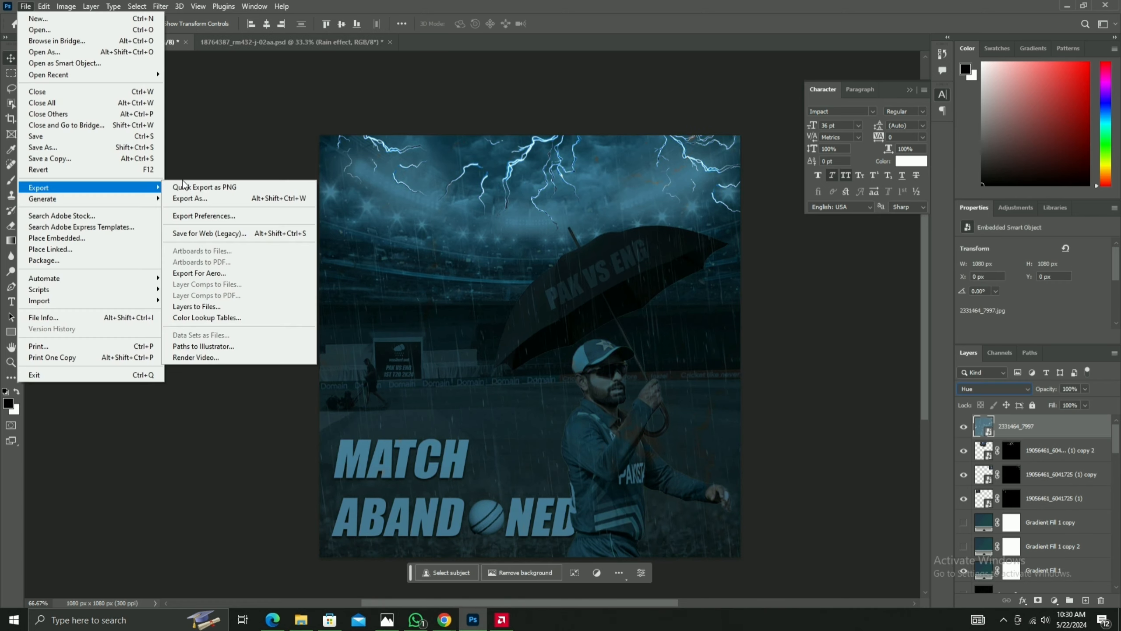
Save the poster as a Photoshop document named PAK VS ENG.
click(198, 188)
click(25, 6)
click(86, 146)
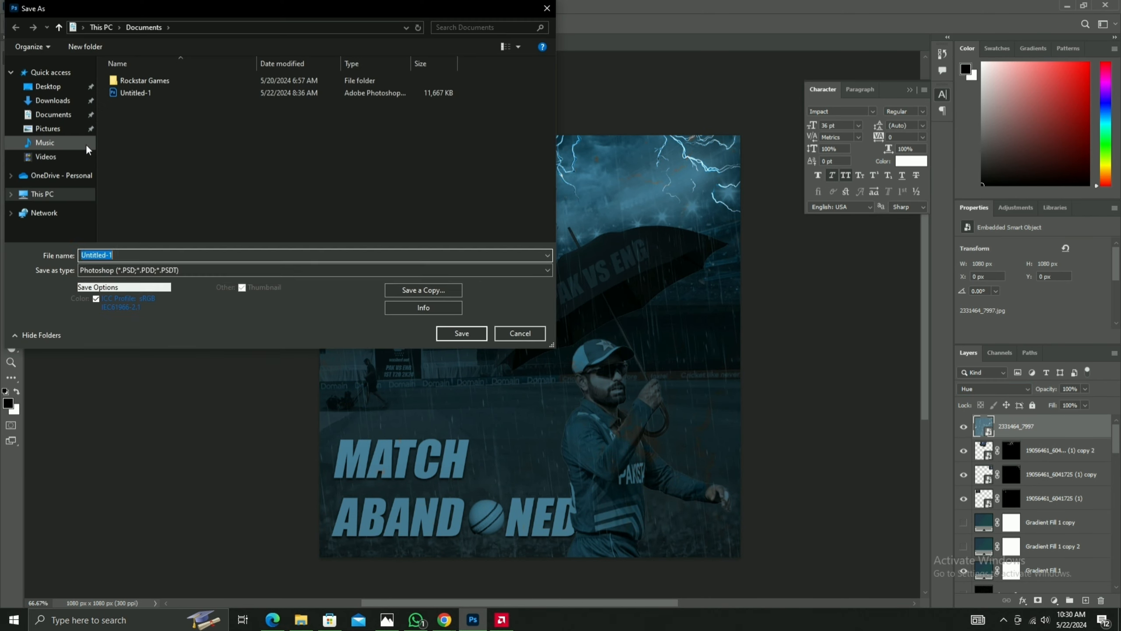
key(Return)
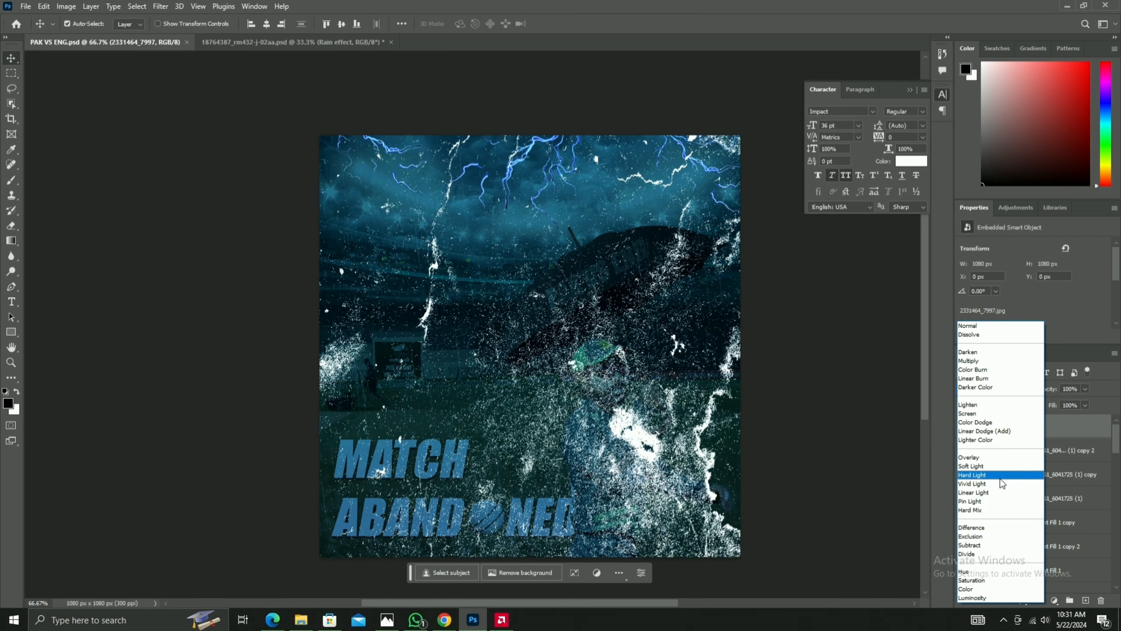
Hide the 2331464_7997 texture layer and open the blend mode choices for the Gradient Fill 1 layer.
click(985, 451)
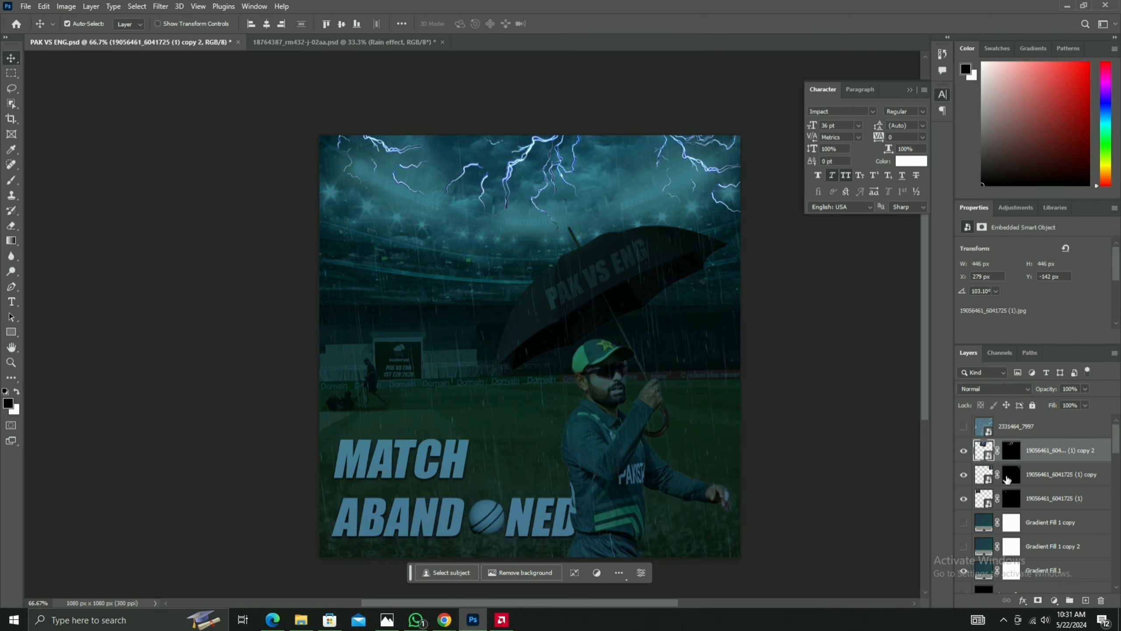
click(1016, 388)
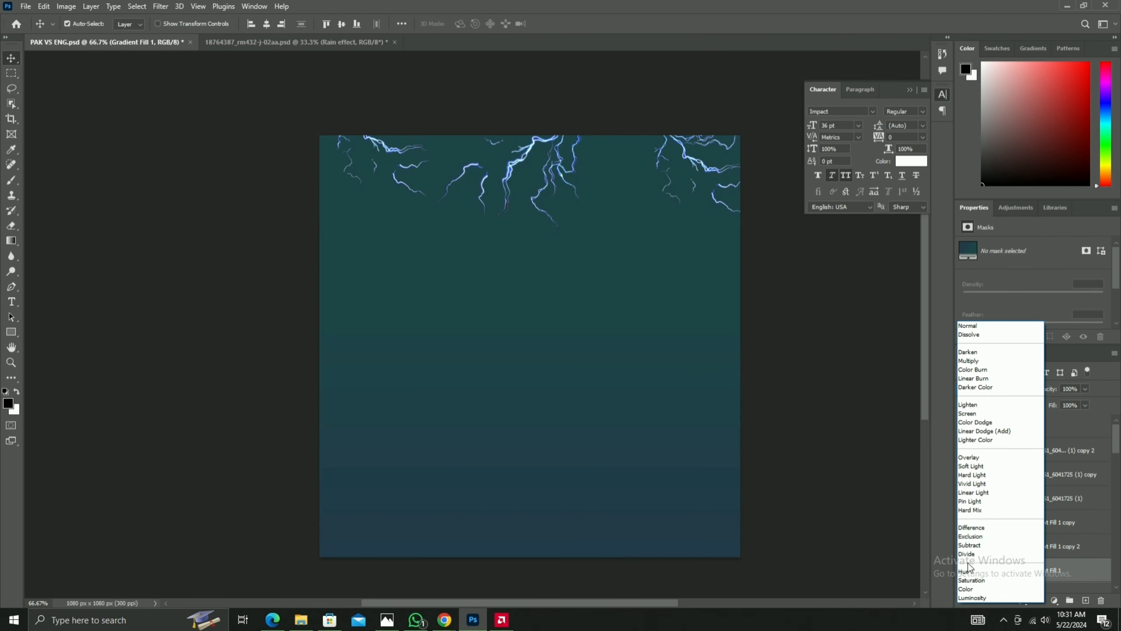